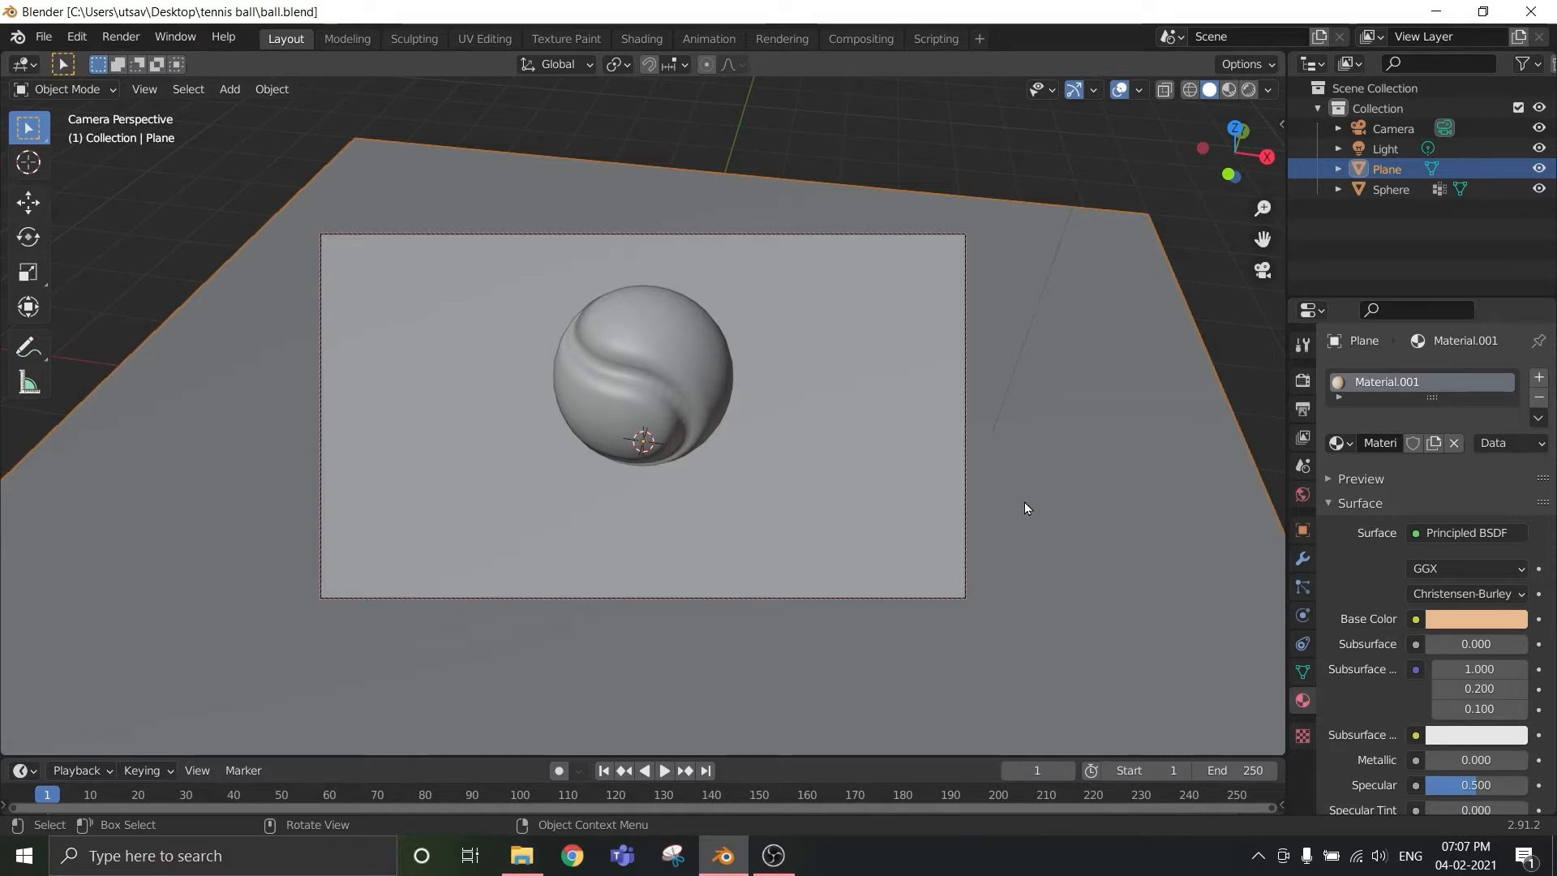
- Leave the camera view and start the Shortcut VUr add-on to display the pressed keys in the viewport
{"action": "key", "text": "KP_0"}
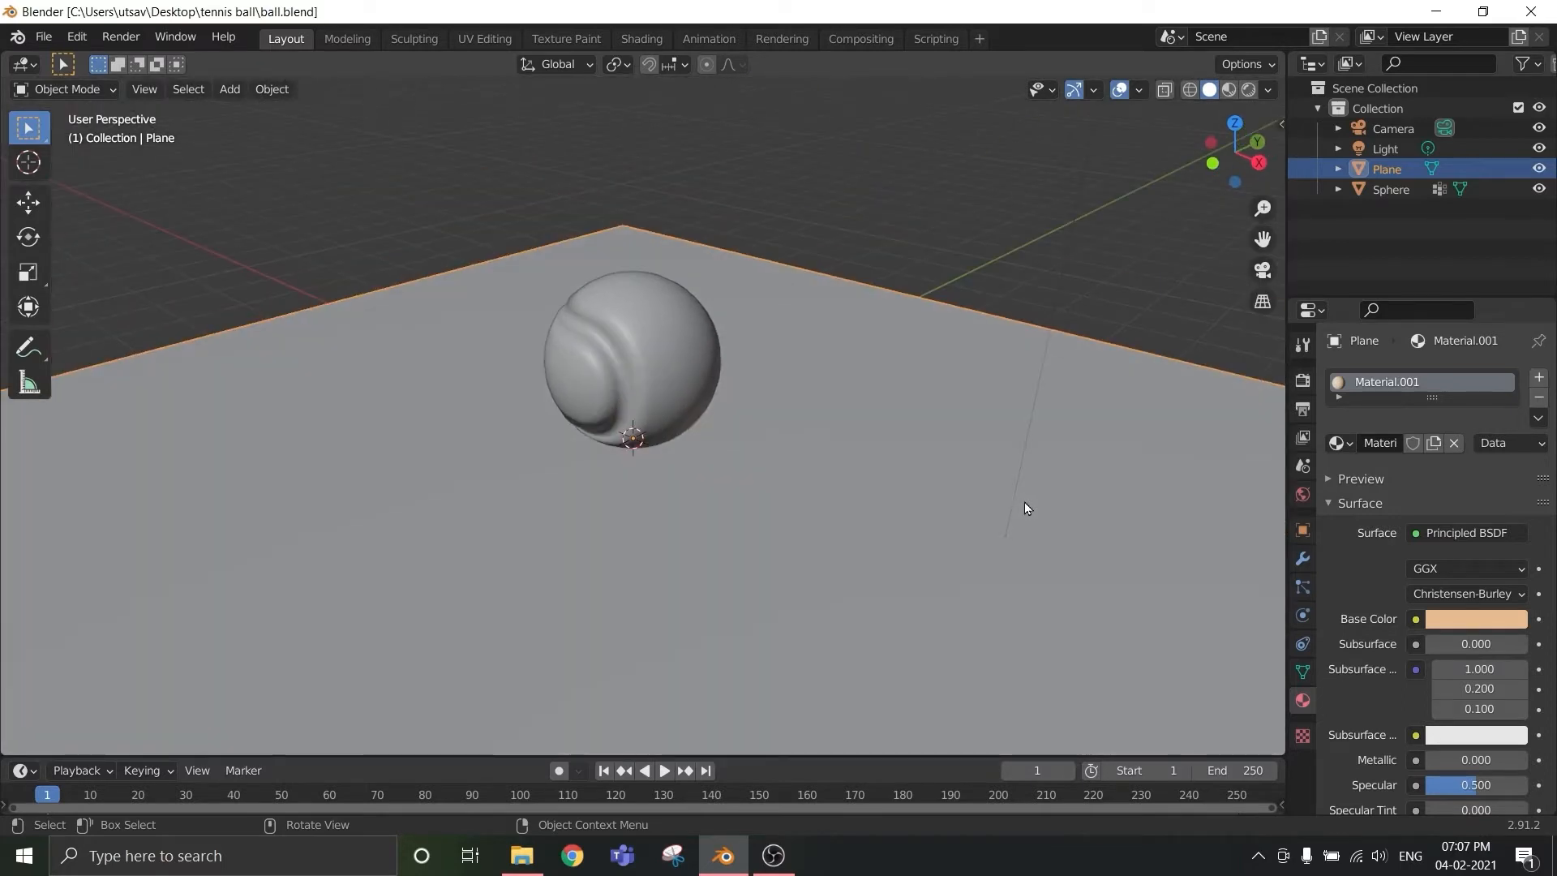
{"action": "middle_click_drag", "start_coordinate": [1075, 511], "coordinate": [757, 528]}
{"action": "middle_click_drag", "start_coordinate": [764, 628], "coordinate": [775, 537], "text": "shift"}
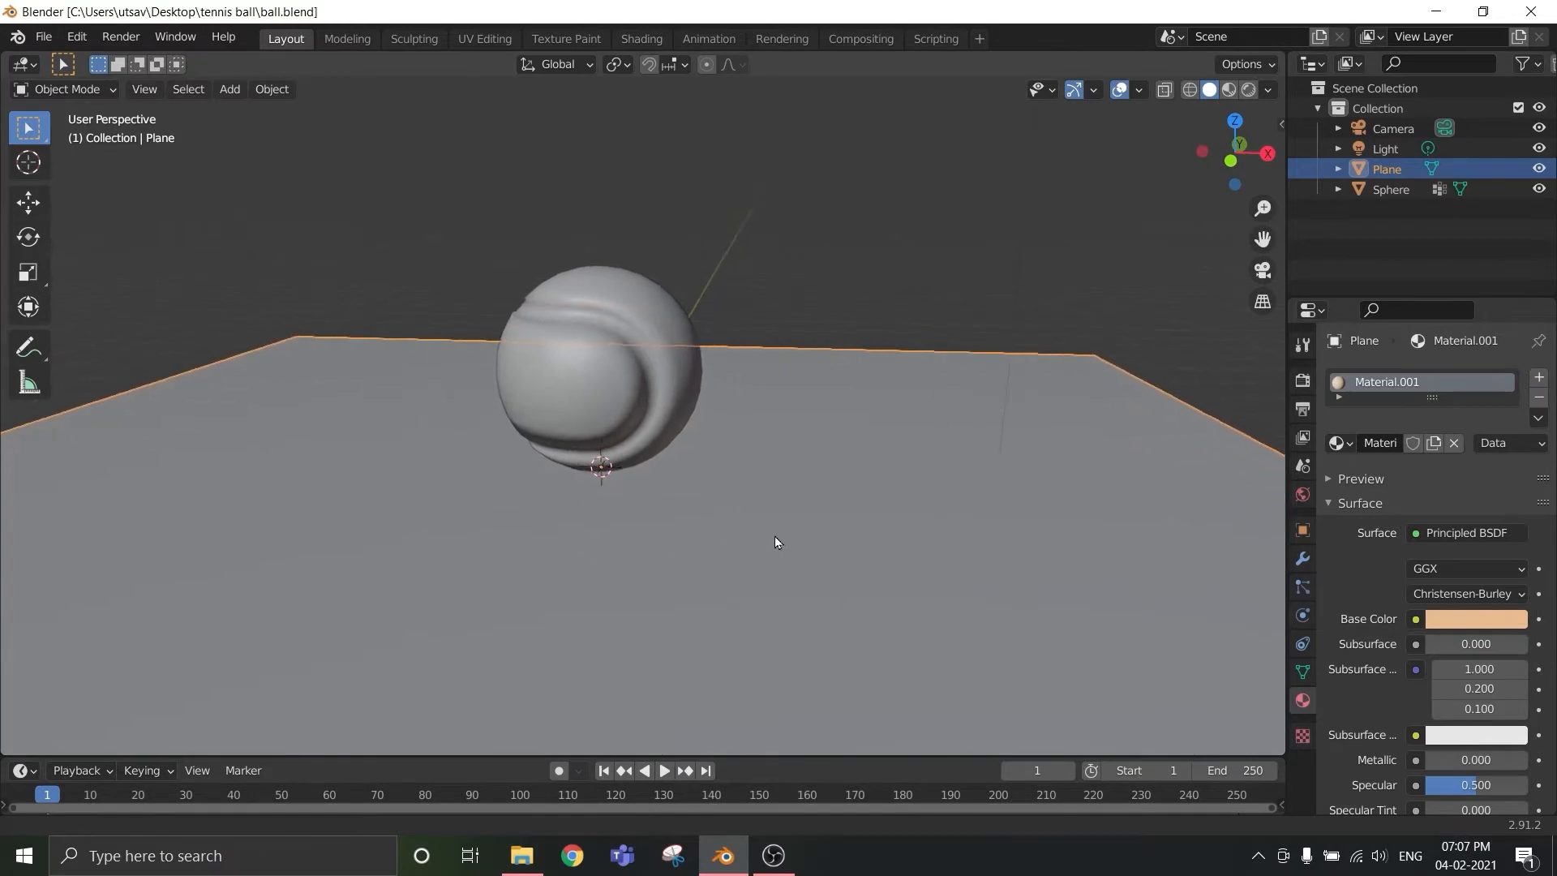
{"action": "scroll", "coordinate": [775, 535], "scroll_direction": "down", "scroll_amount": 4}
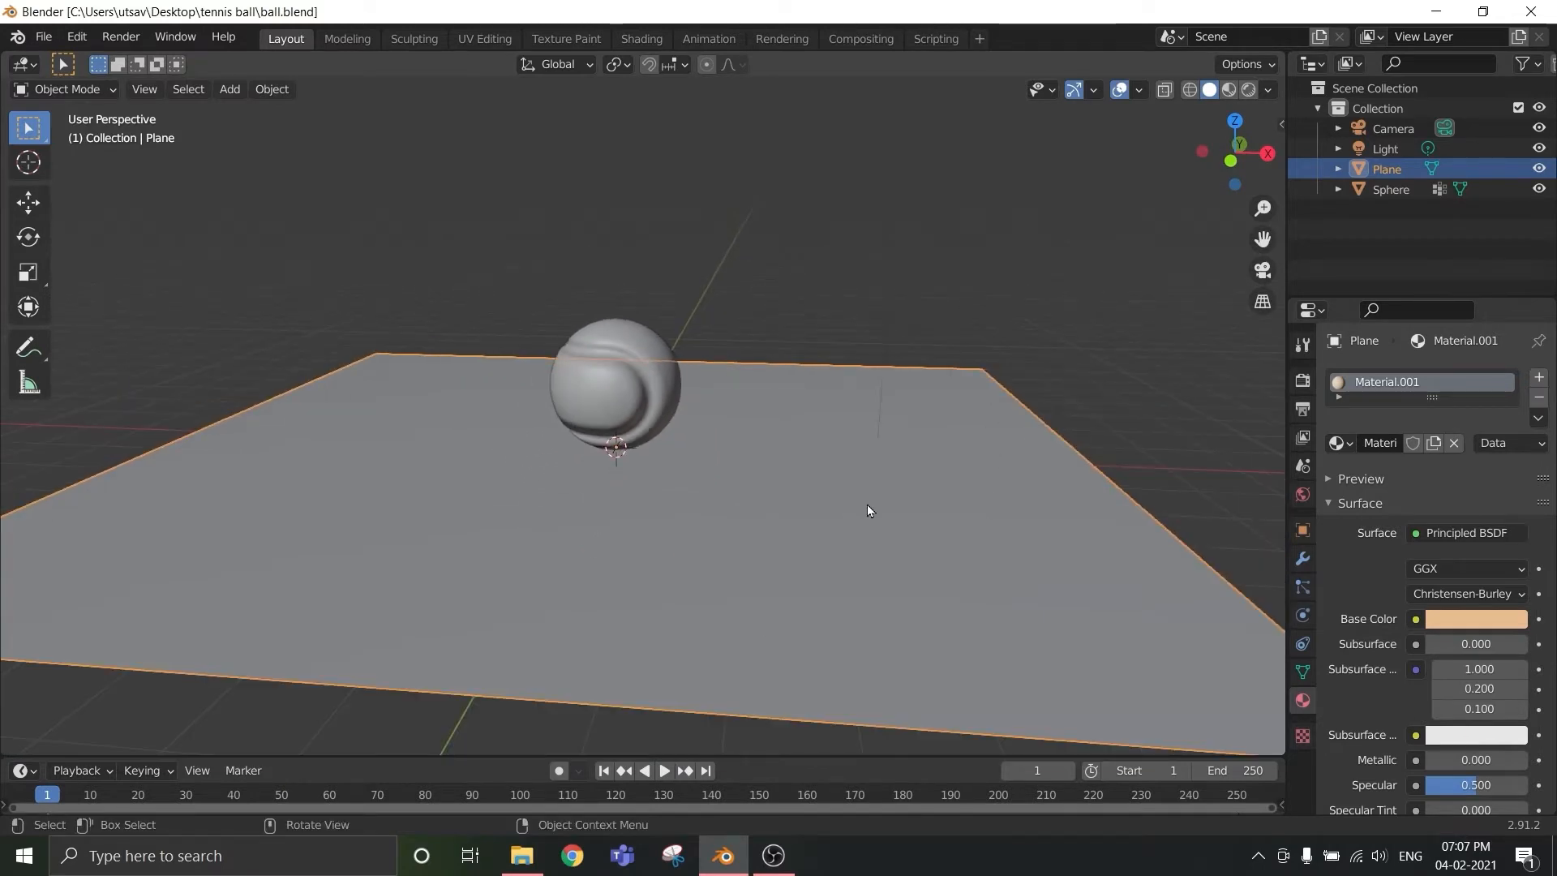
{"action": "key", "text": "n"}
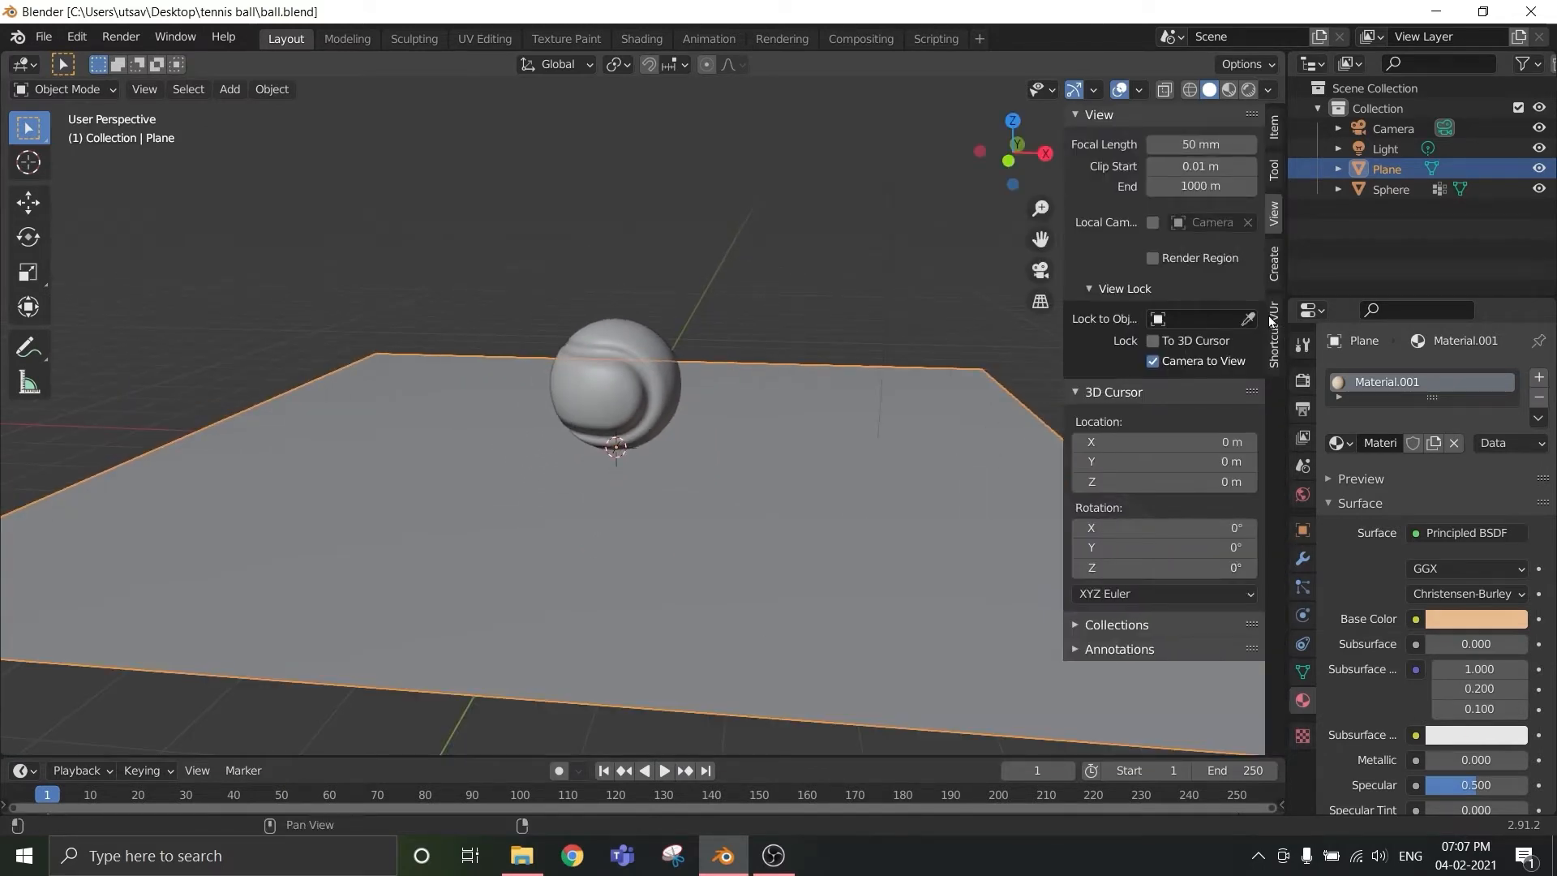
{"action": "left_click", "coordinate": [1271, 321]}
{"action": "left_click", "coordinate": [1192, 146]}
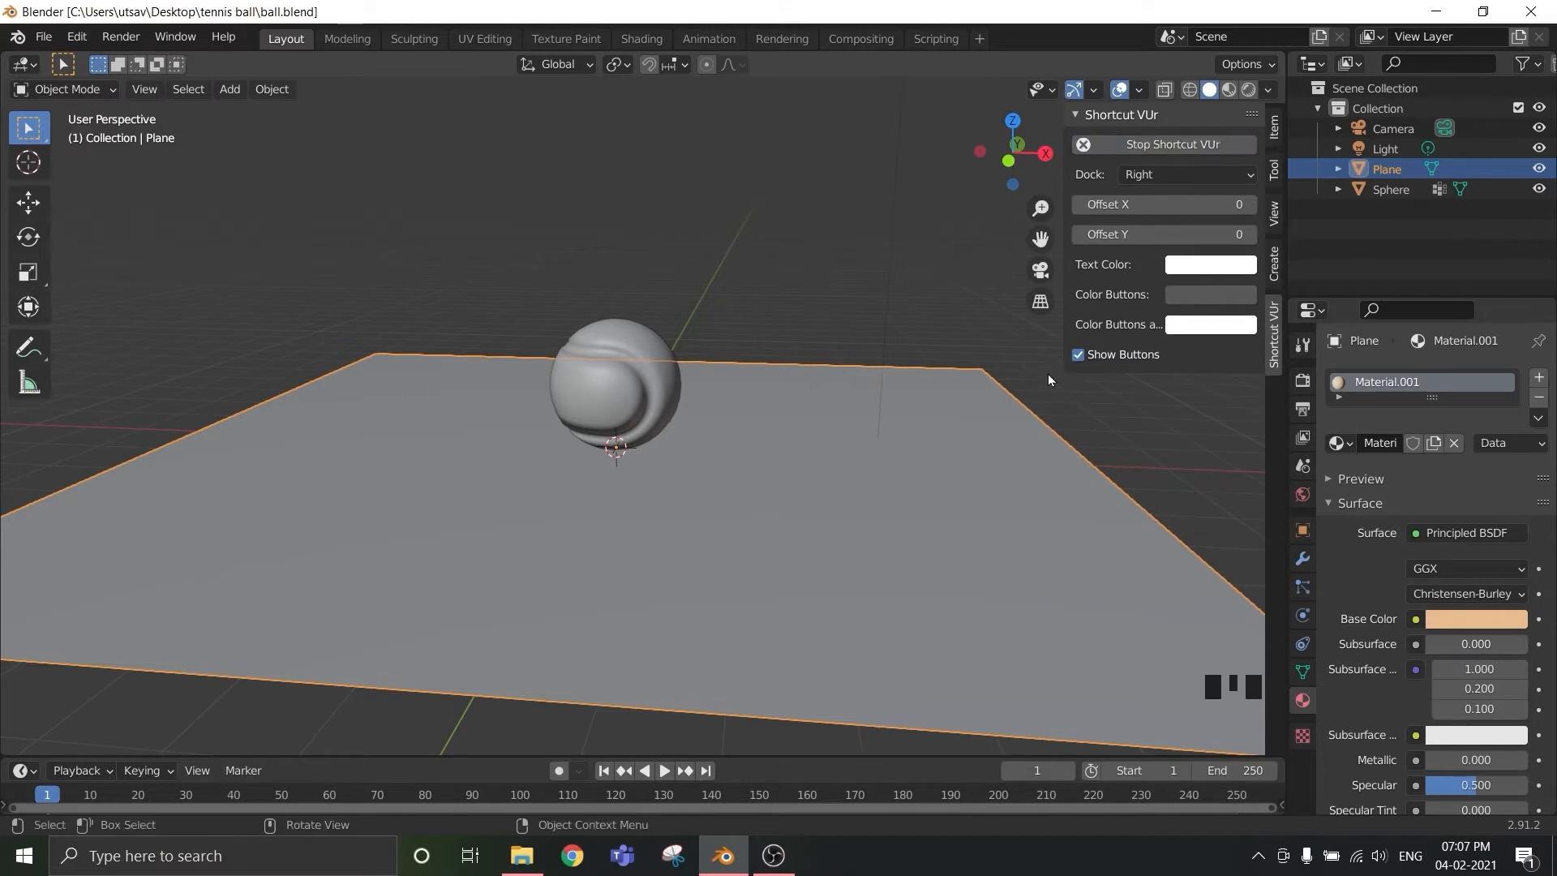
{"action": "key", "text": "n"}
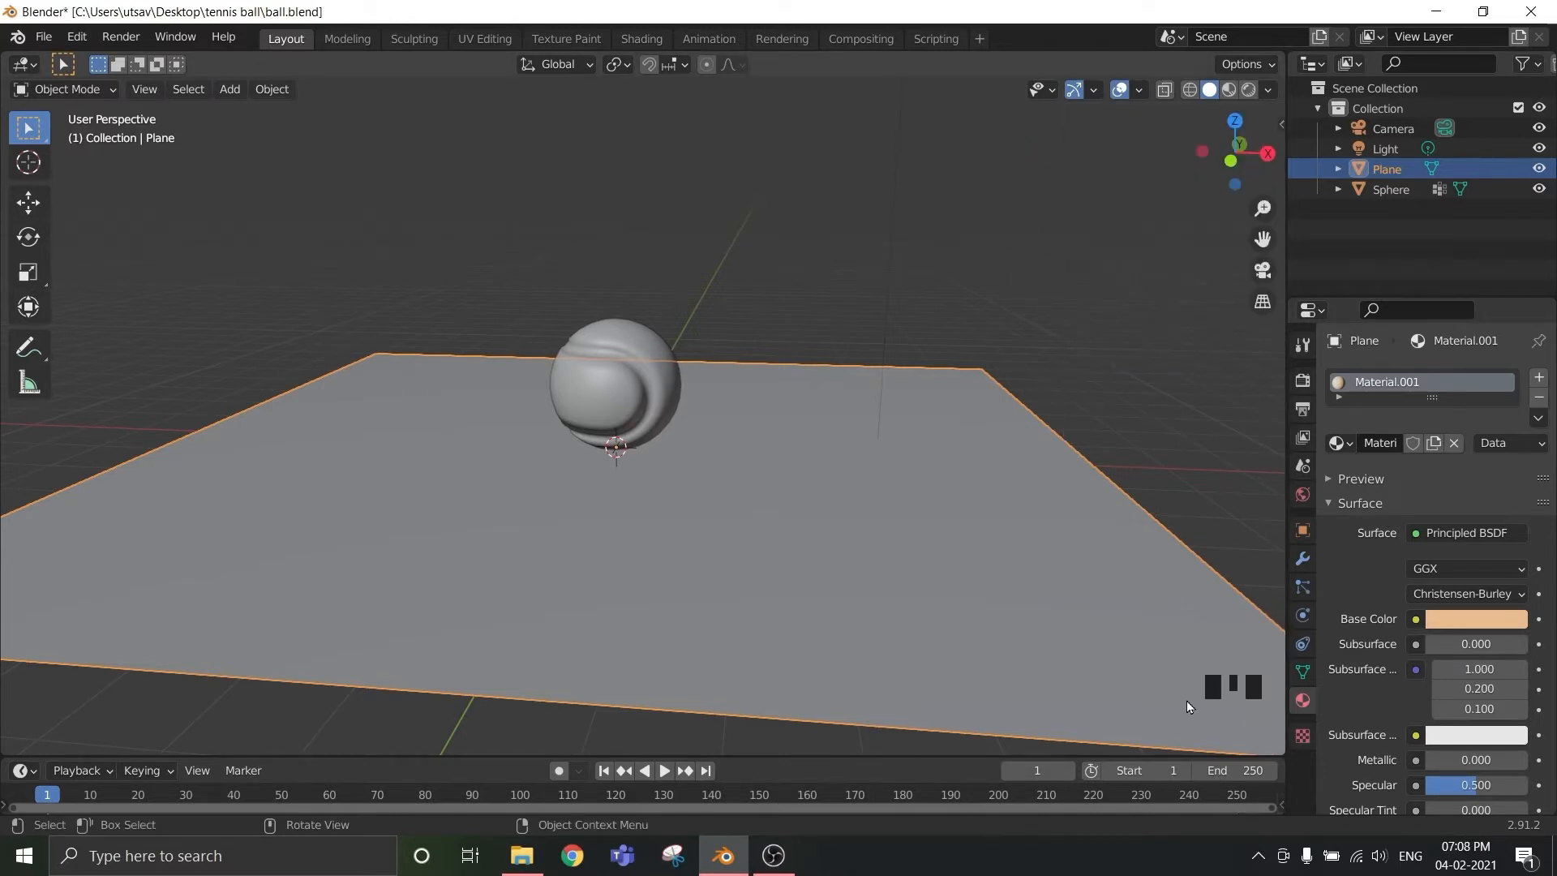
- Select the tennis ball sphere and enlarge the timeline area to make room for keyframes
{"action": "left_click", "coordinate": [651, 410]}
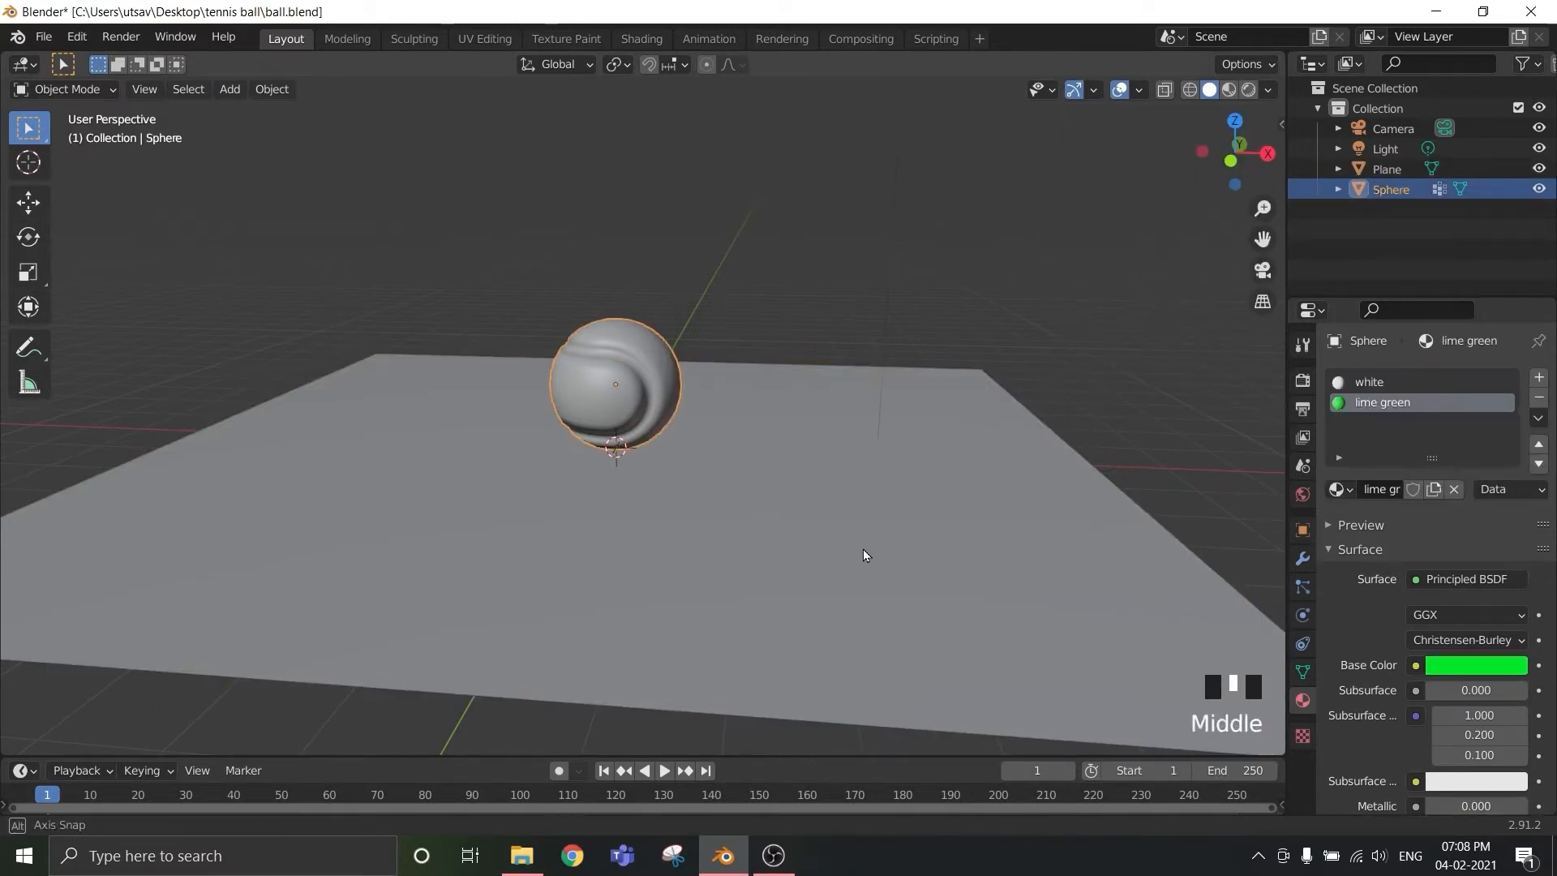
{"action": "middle_click_drag", "start_coordinate": [864, 555], "coordinate": [889, 511]}
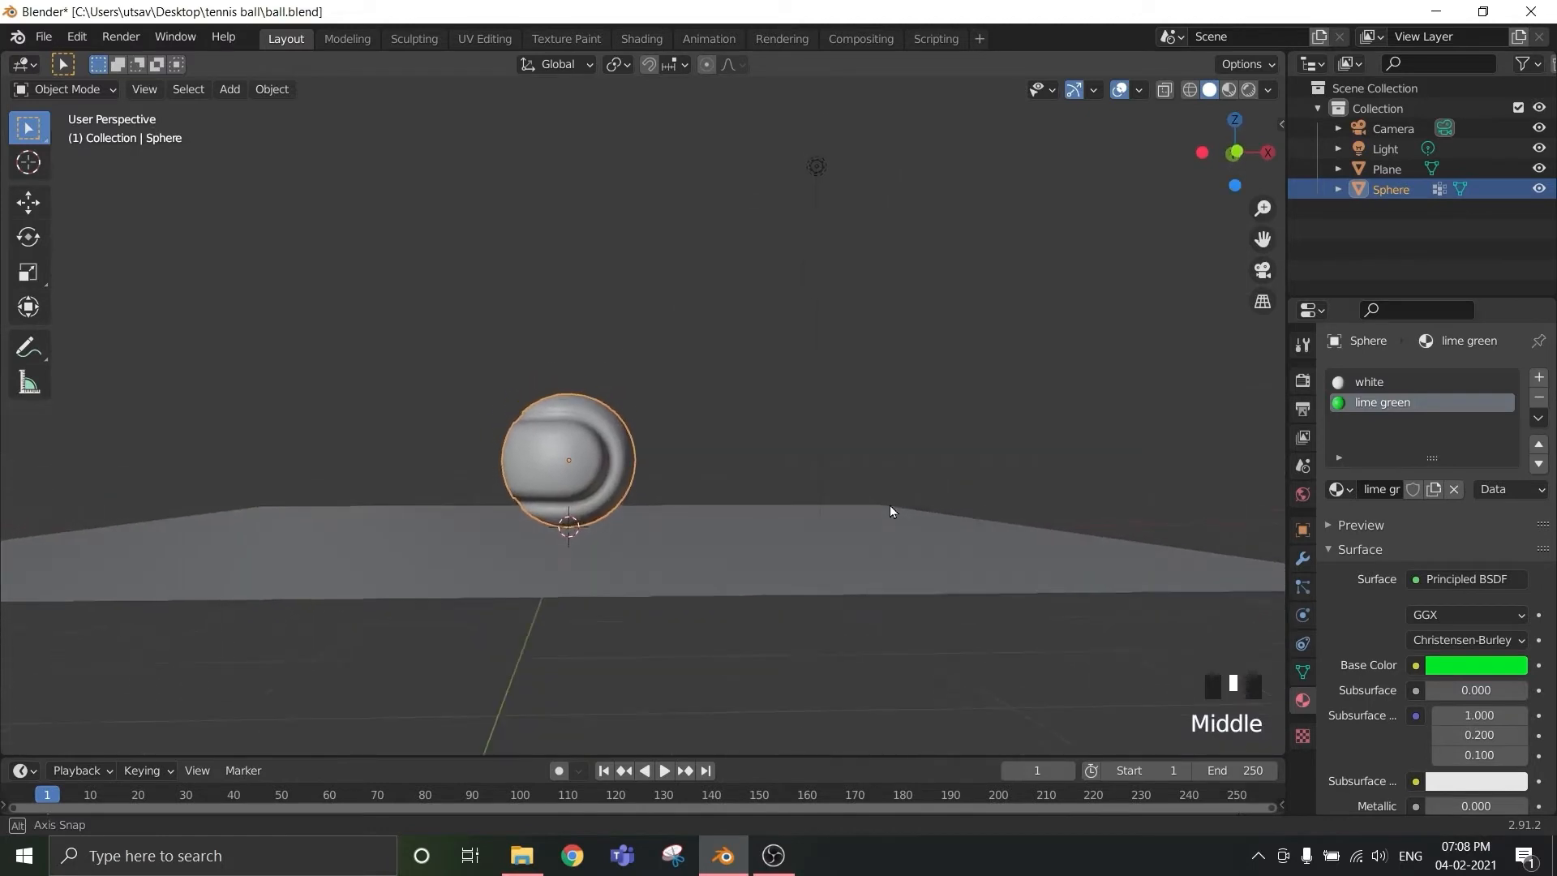
{"action": "left_click", "coordinate": [440, 754]}
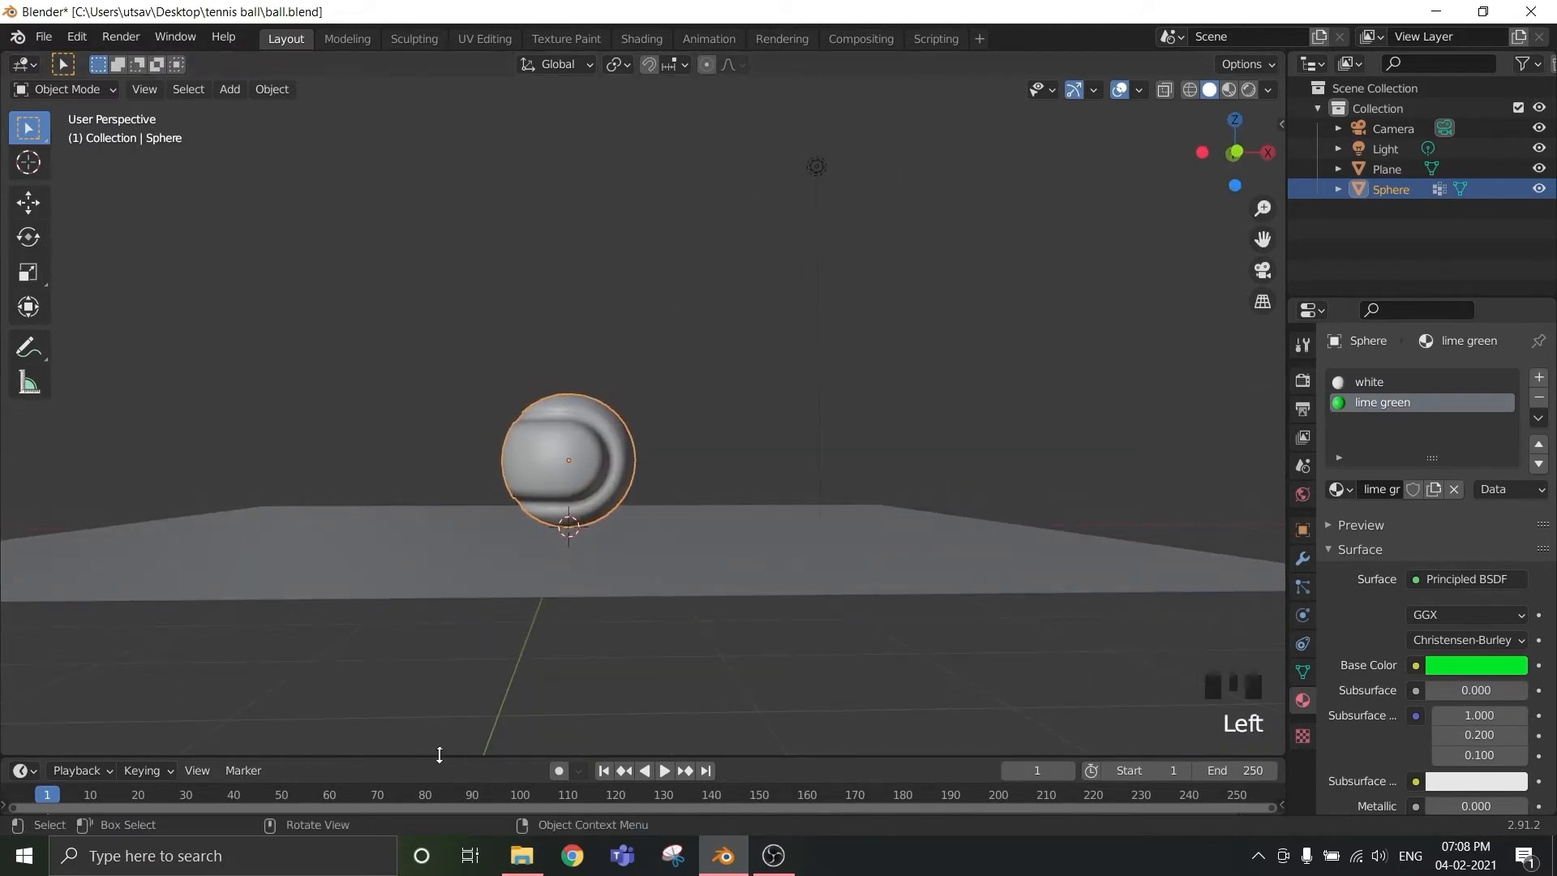
{"action": "left_click_drag", "start_coordinate": [439, 754], "coordinate": [469, 627]}
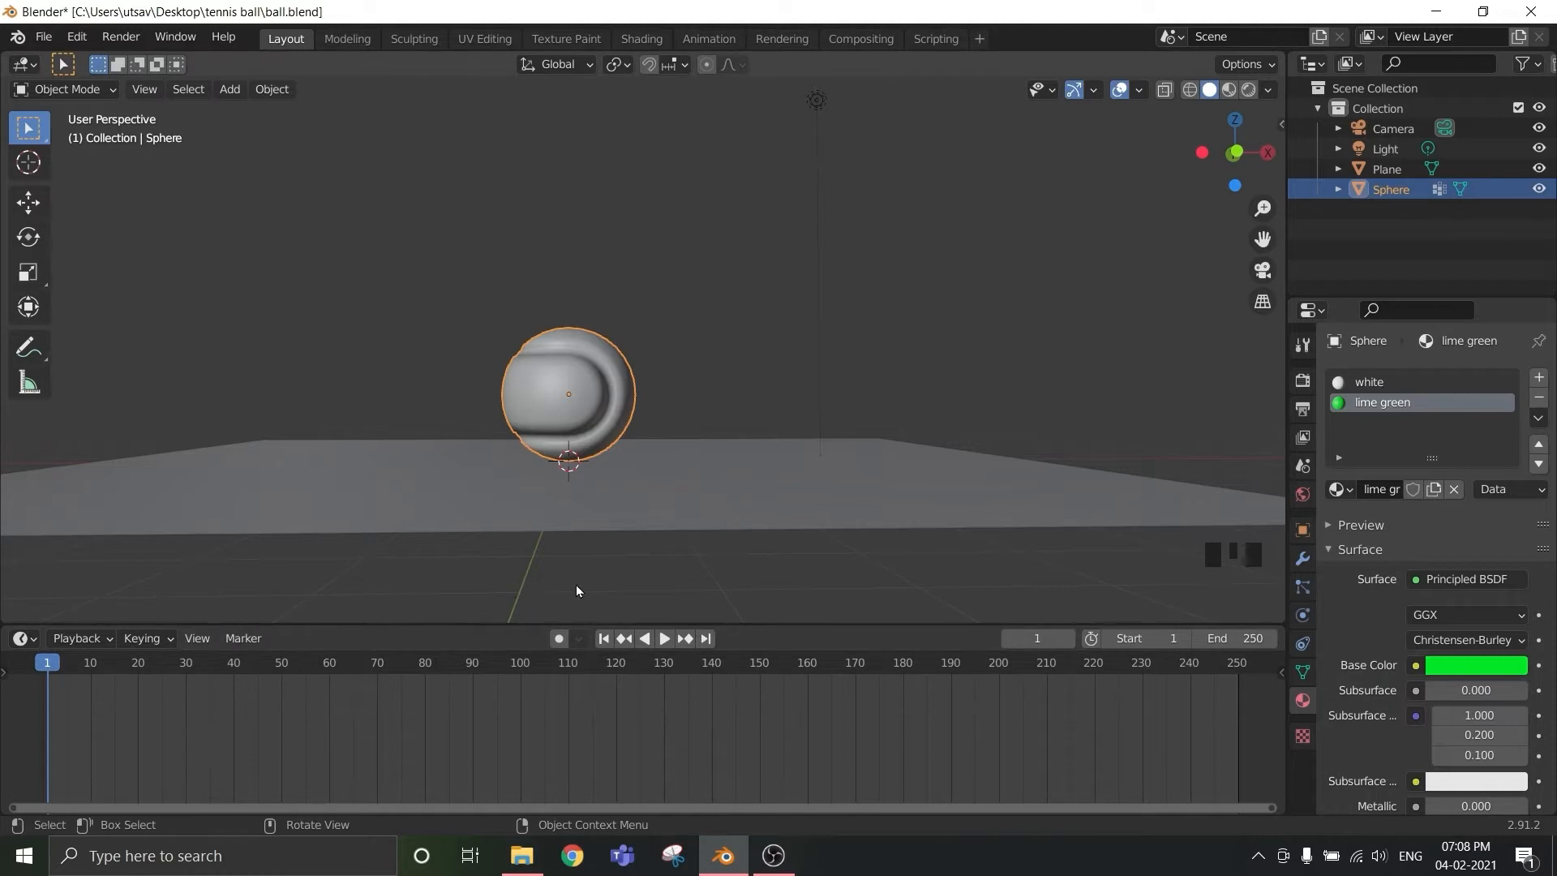
{"action": "middle_click_drag", "start_coordinate": [576, 585], "coordinate": [571, 586]}
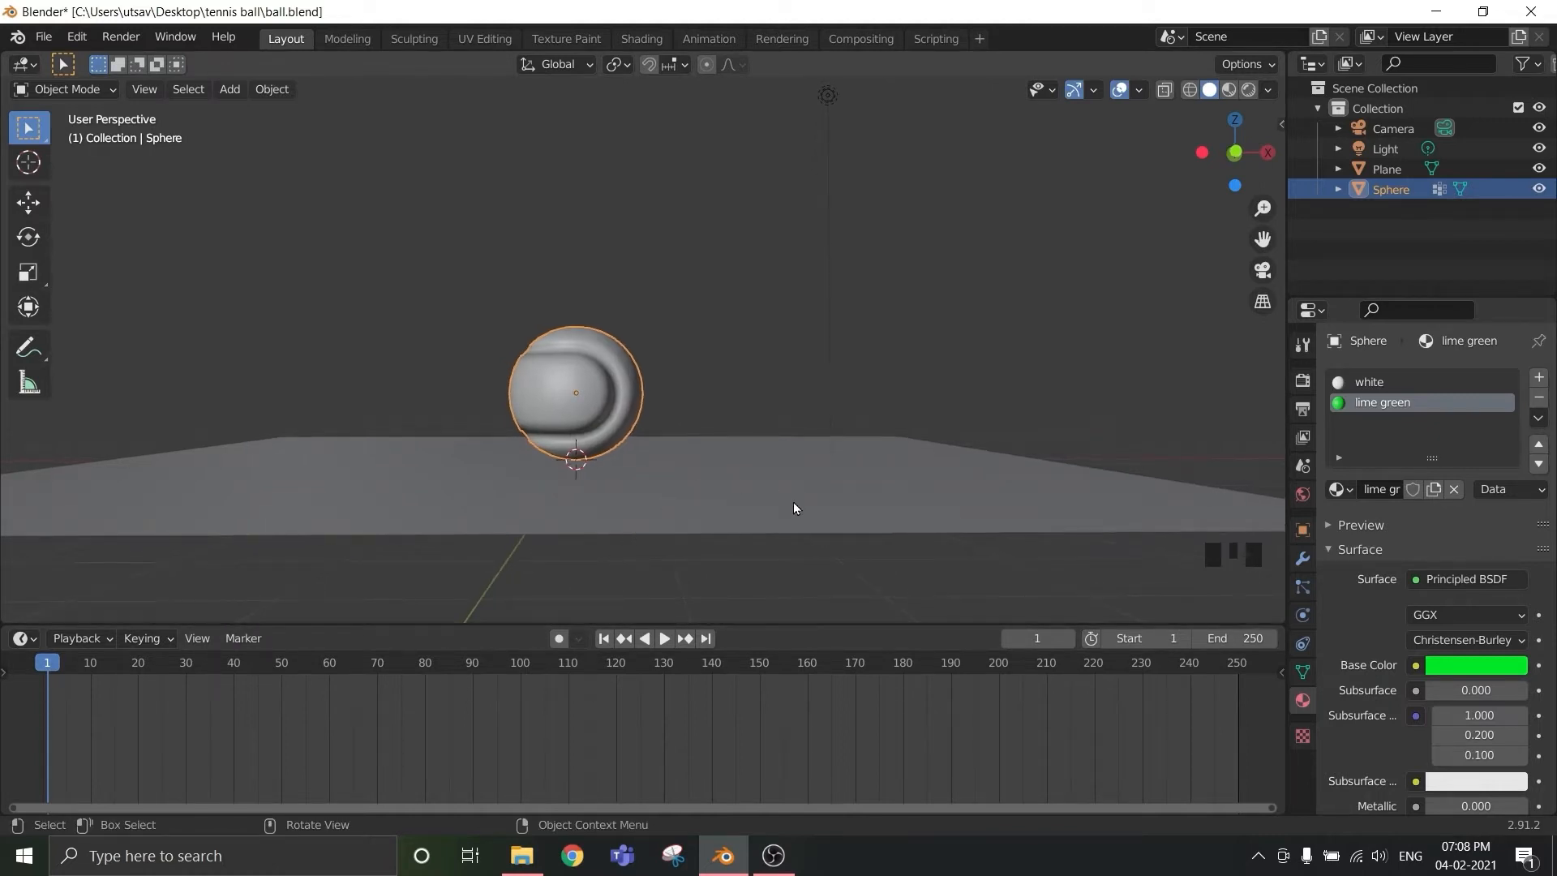
- In the right orthographic view, raise the ball about 5 m along the global Z axis
{"action": "key", "text": "KP_1"}
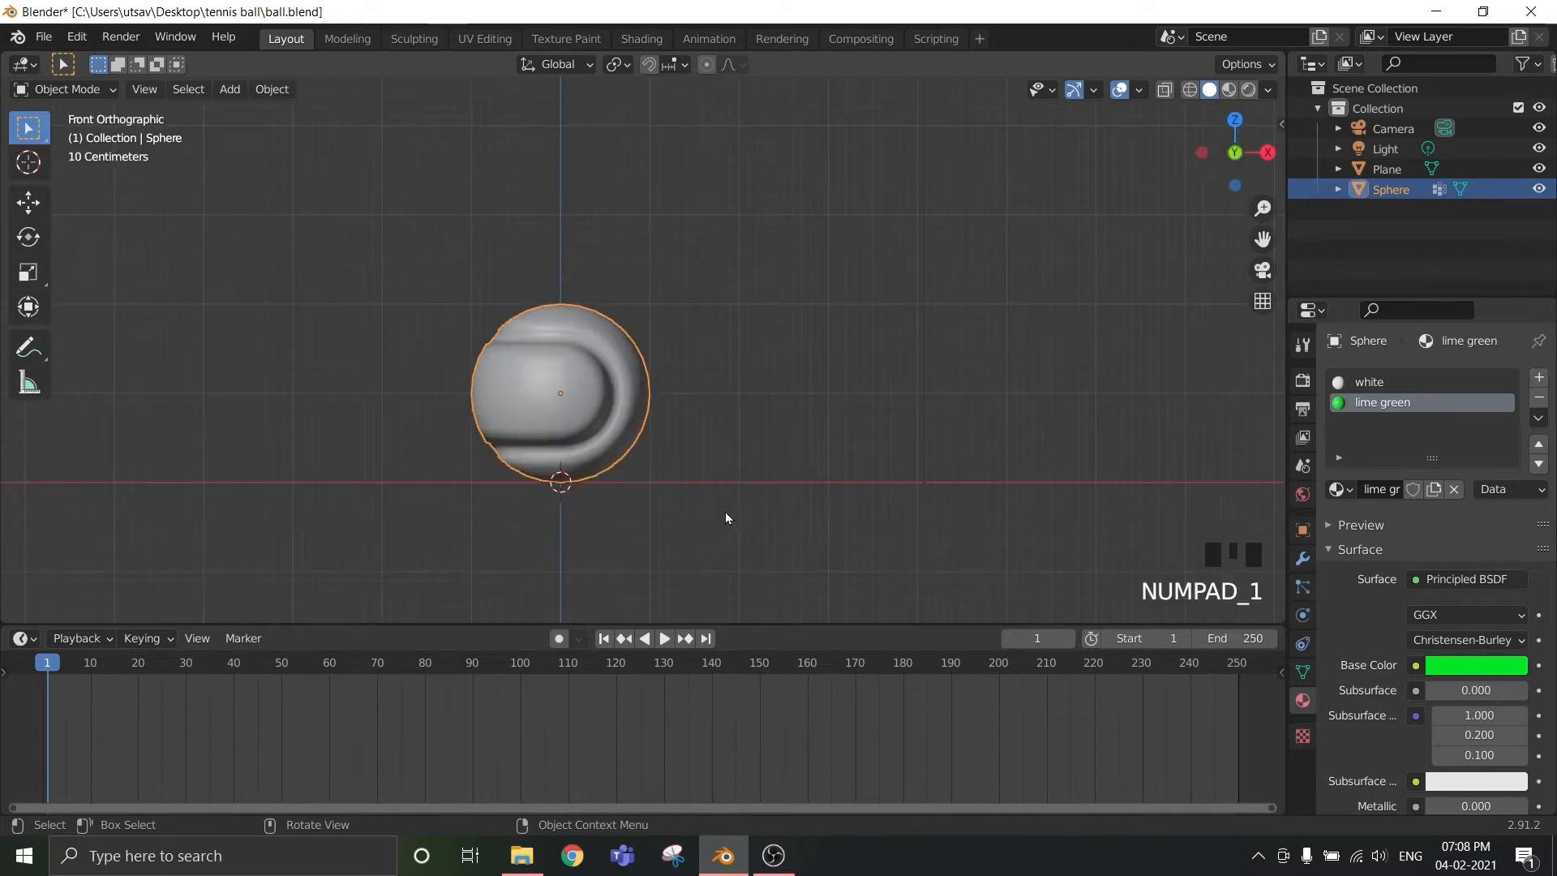
{"action": "scroll", "coordinate": [725, 515], "scroll_direction": "down", "scroll_amount": 4}
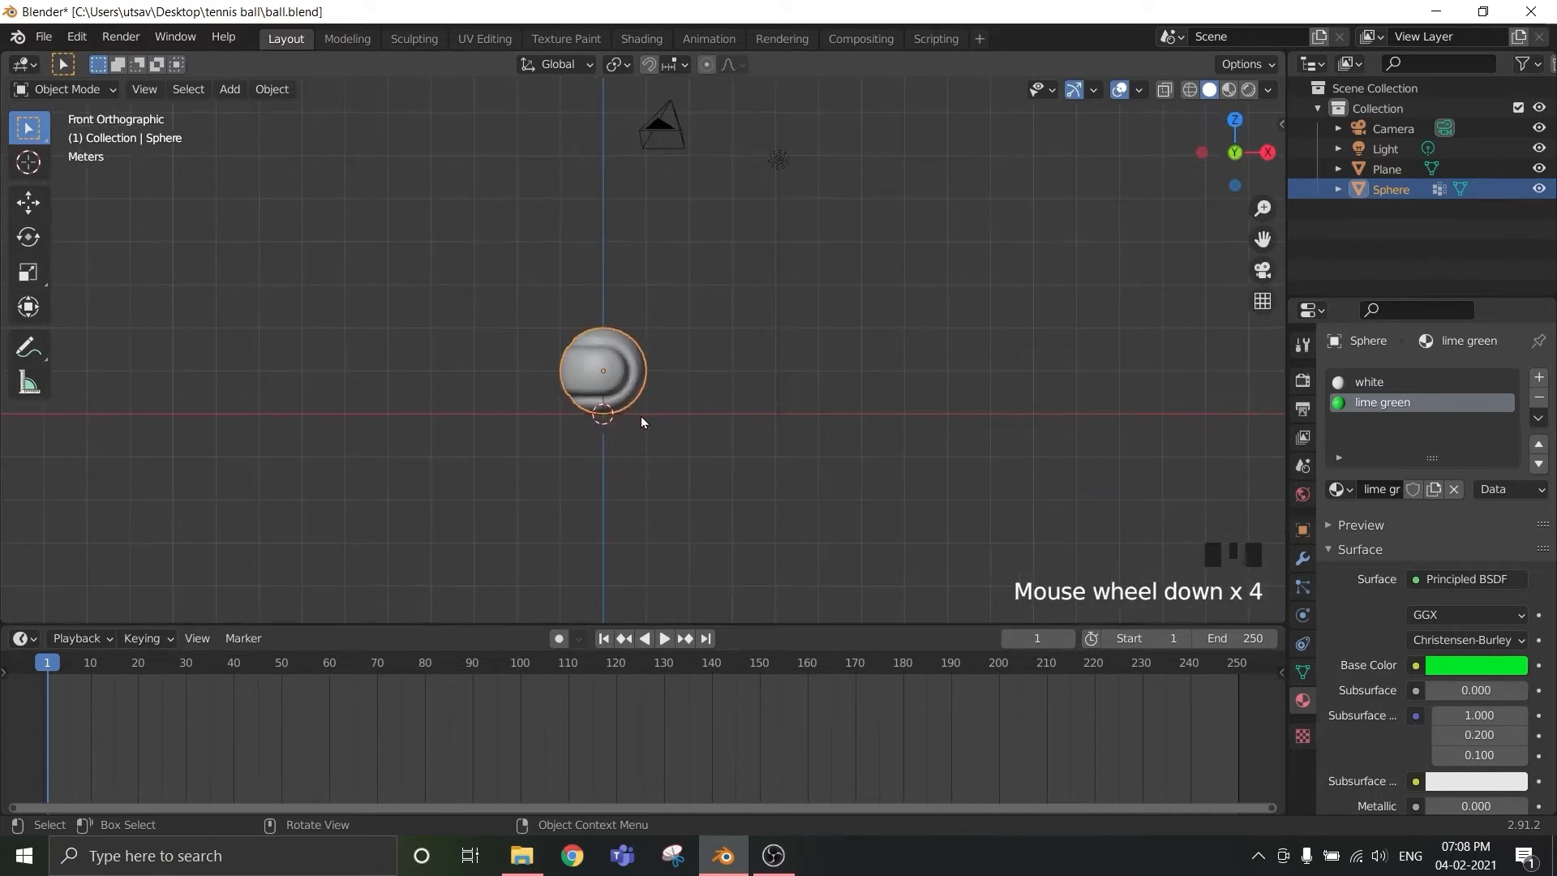
{"action": "key", "text": "KP_3"}
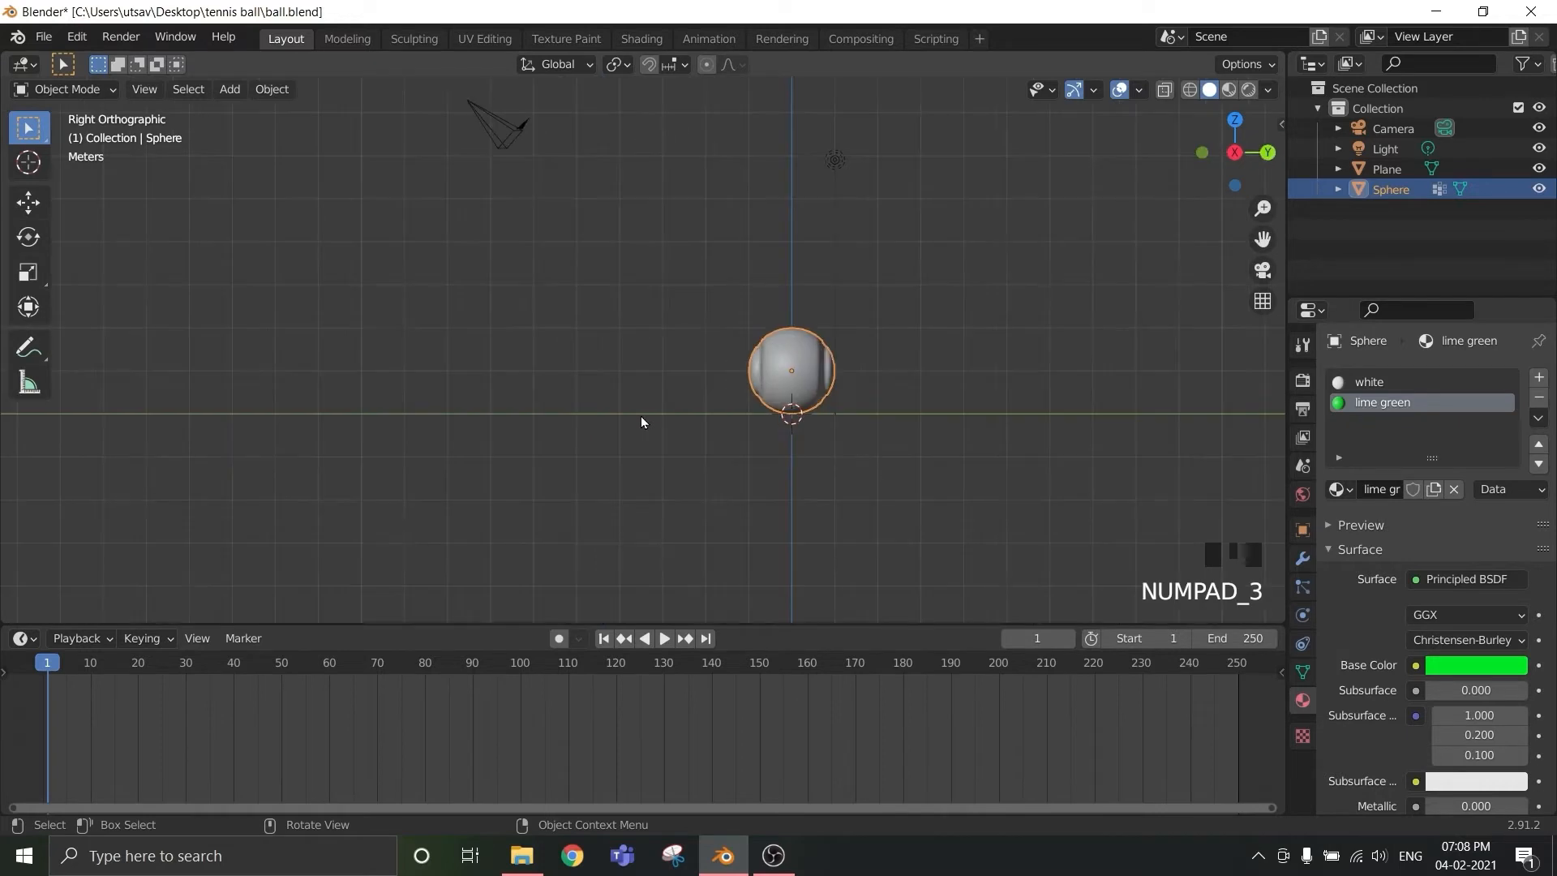
{"action": "middle_click_drag", "start_coordinate": [869, 493], "coordinate": [725, 521], "text": "shift"}
{"action": "key", "text": "KP_3"}
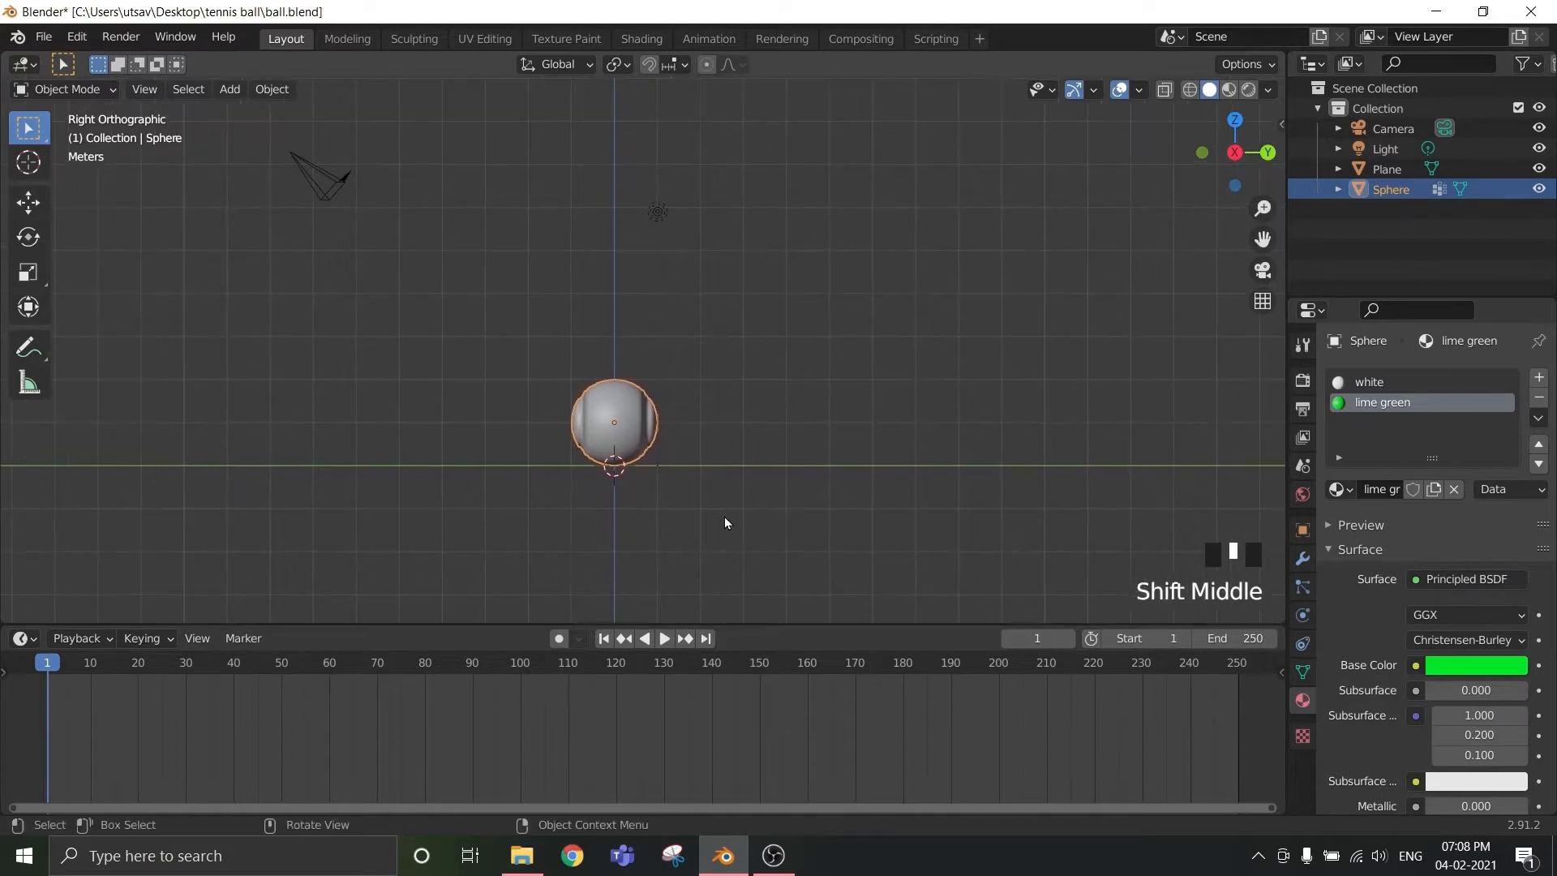
{"action": "left_click", "coordinate": [621, 426]}
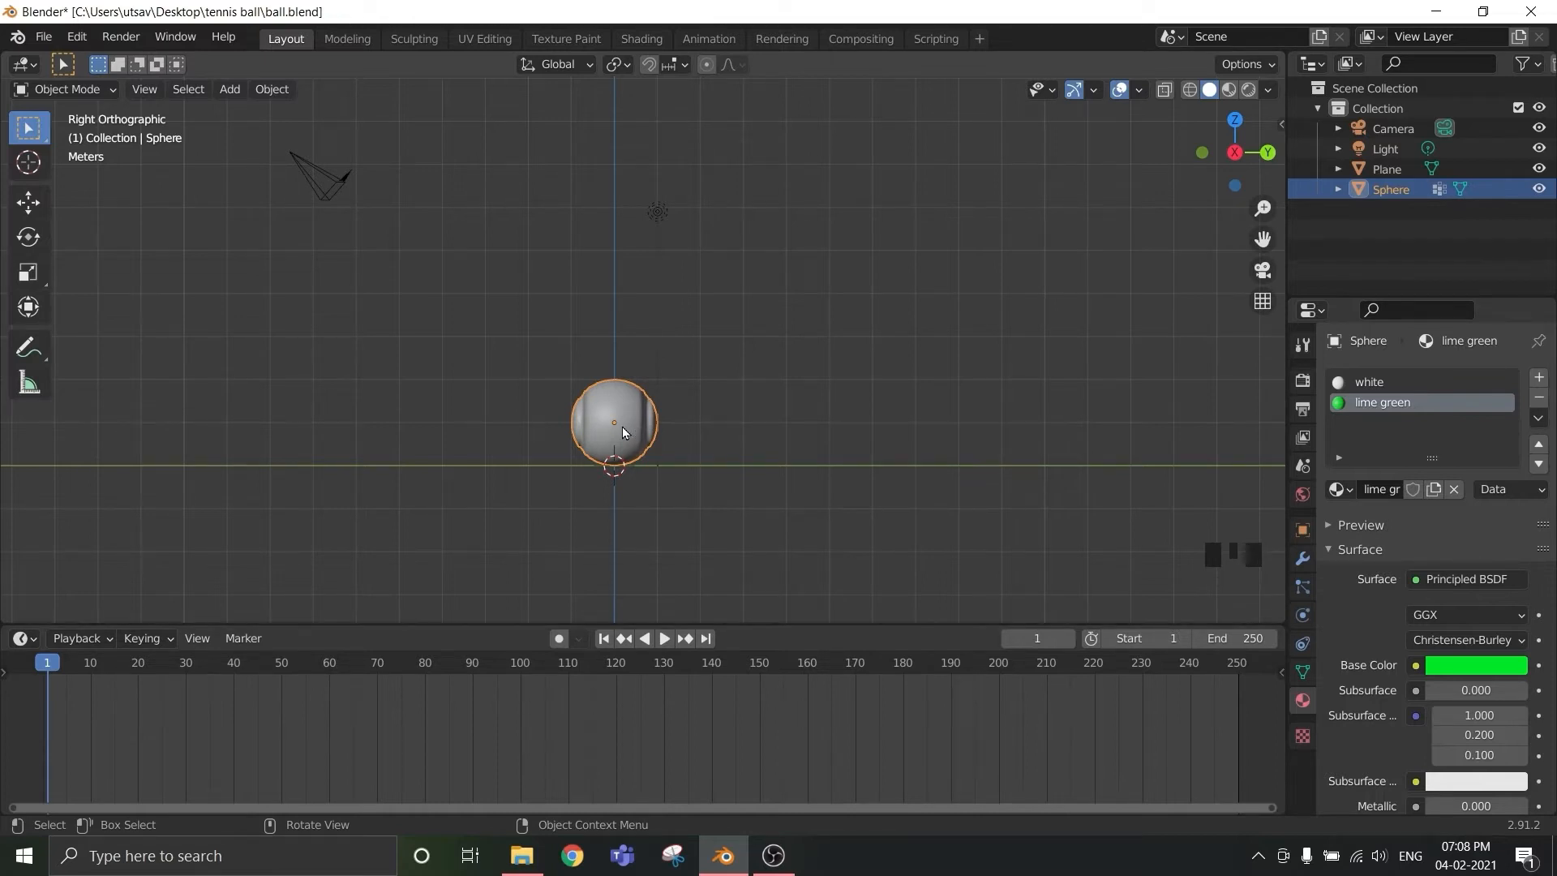
{"action": "key", "text": "g"}
{"action": "key", "text": "z"}
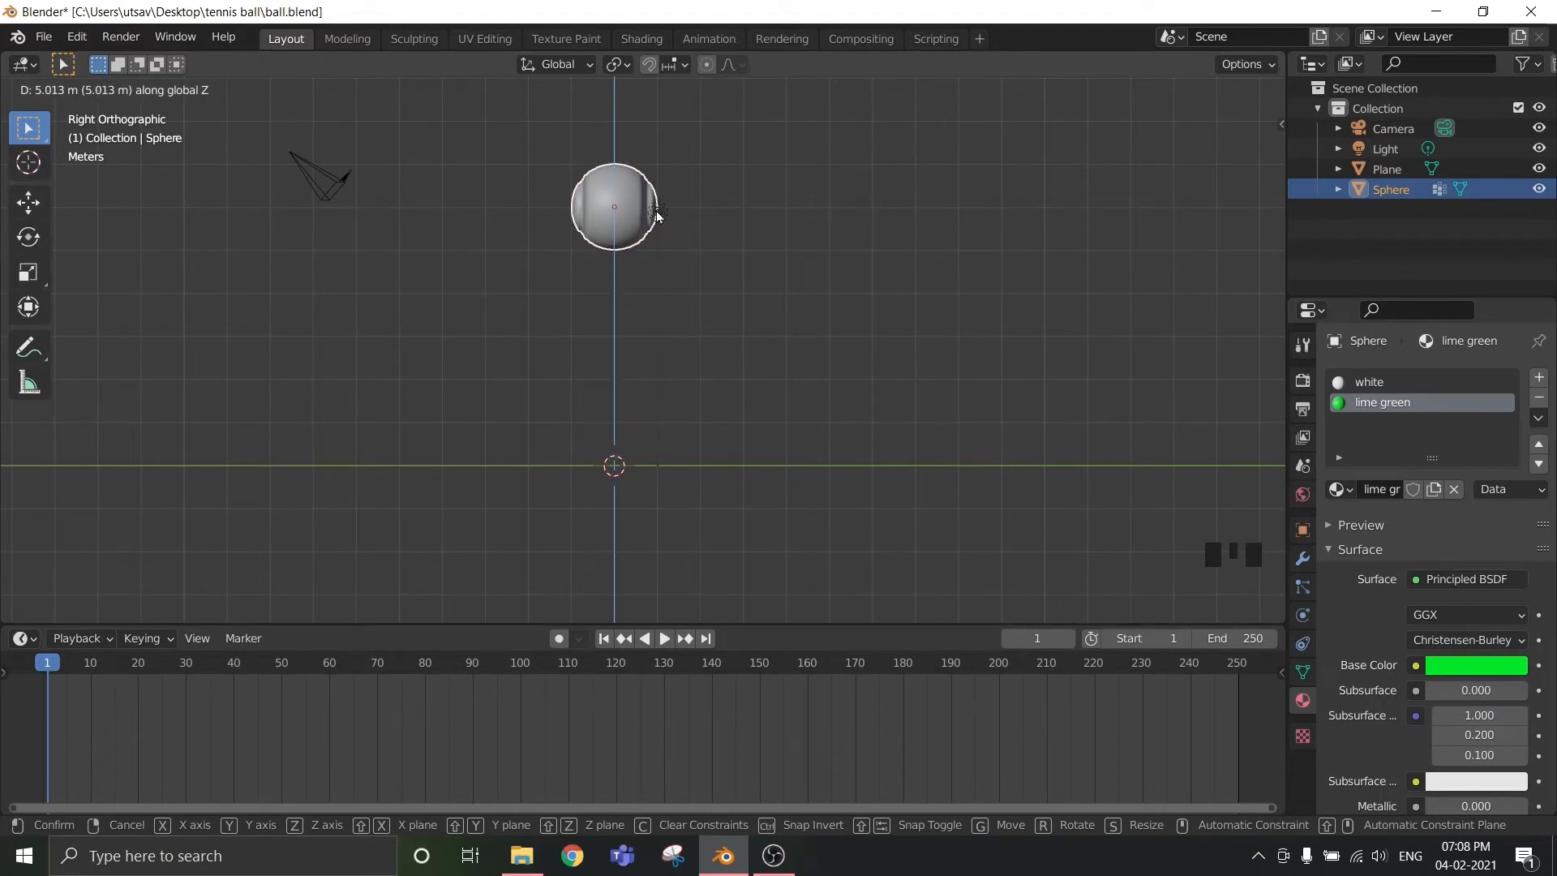
{"action": "left_click", "coordinate": [658, 213]}
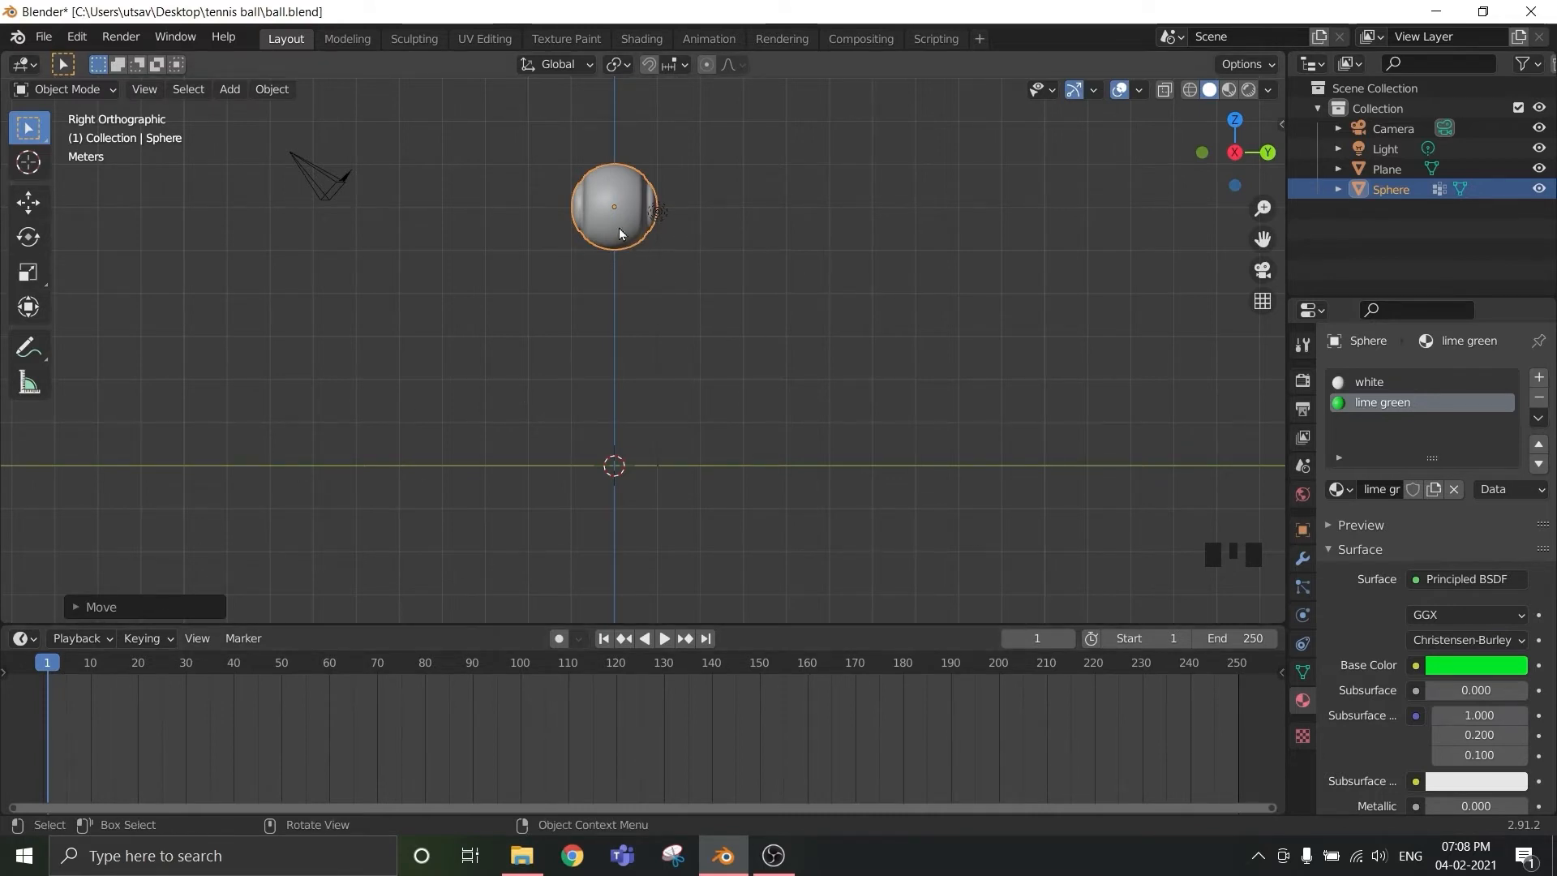
- Insert a Location & Scale keyframe for the raised ball at frame 1
{"action": "right_click", "coordinate": [625, 201]}
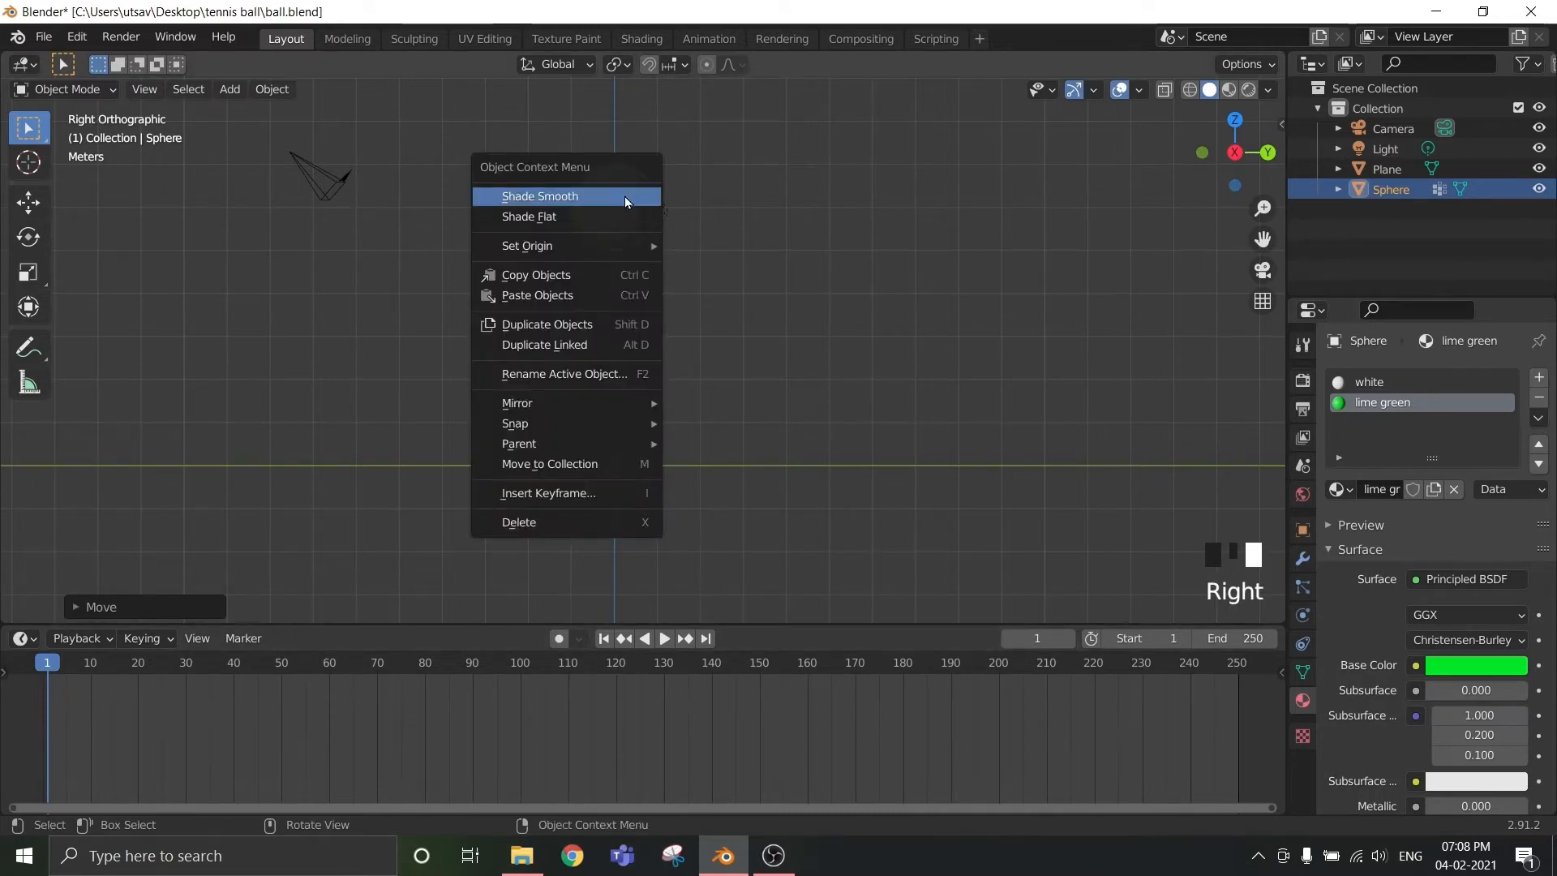
{"action": "left_click", "coordinate": [575, 495]}
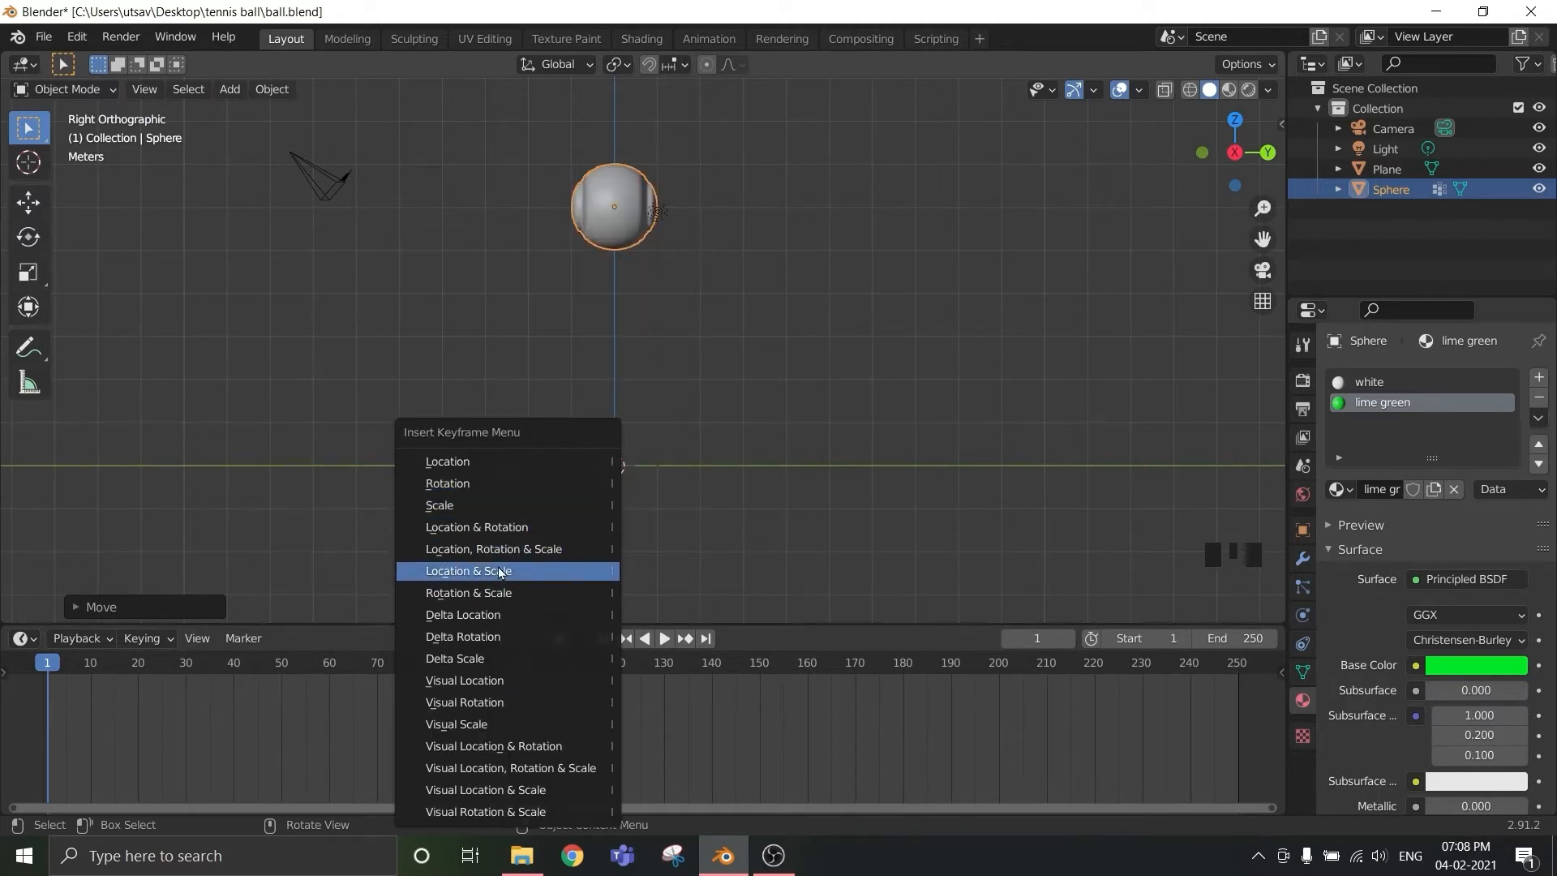
{"action": "left_click", "coordinate": [537, 572]}
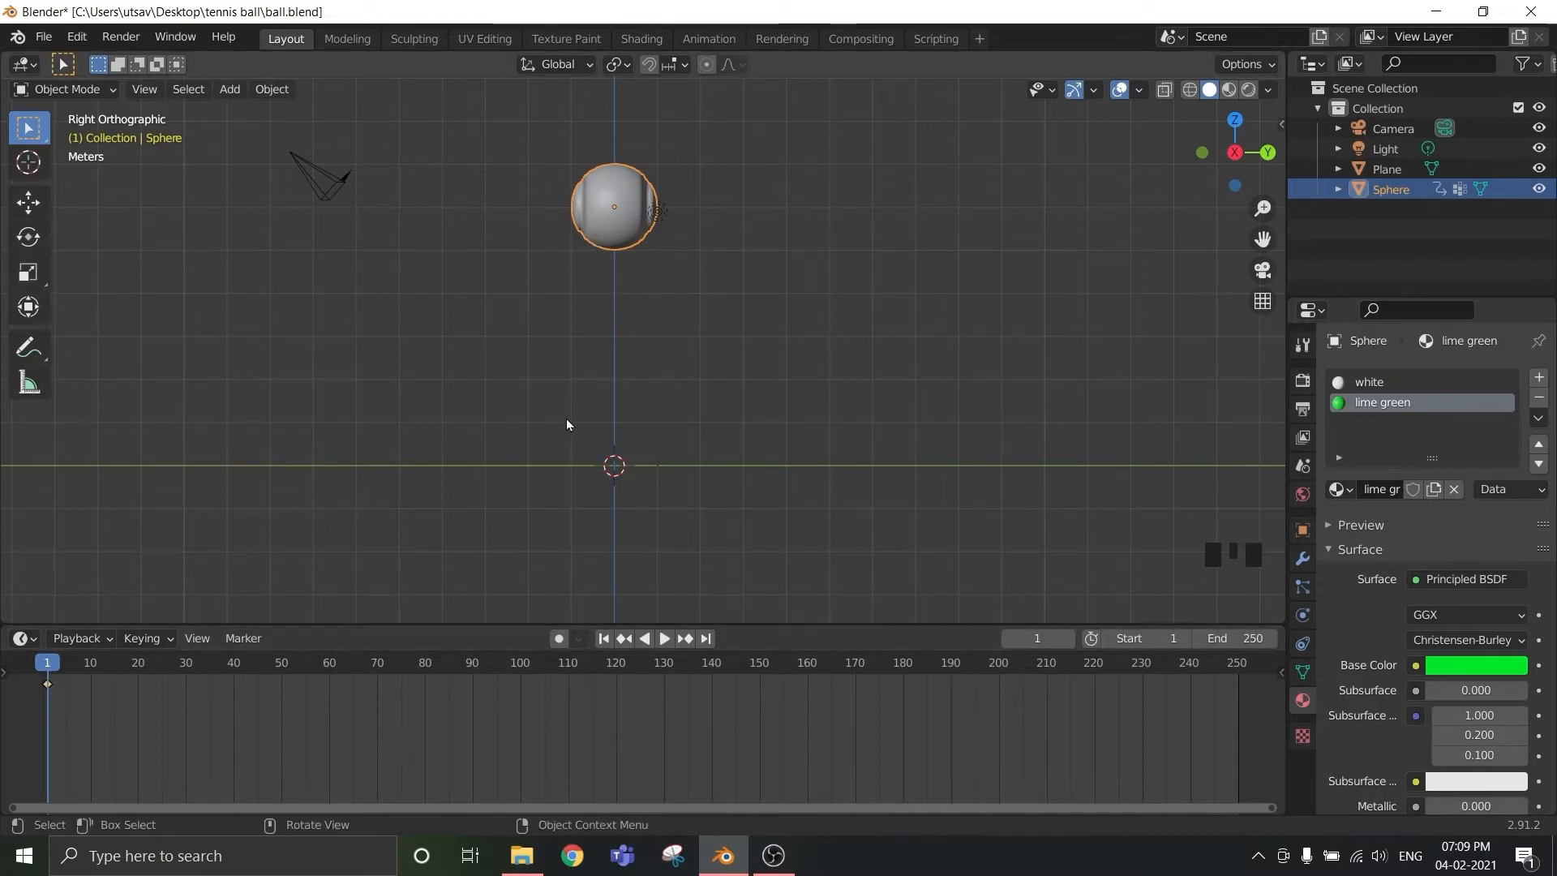
- Go to frame 50 and insert a Location & Scale keyframe for the ball at the same height
{"action": "left_click", "coordinate": [280, 664]}
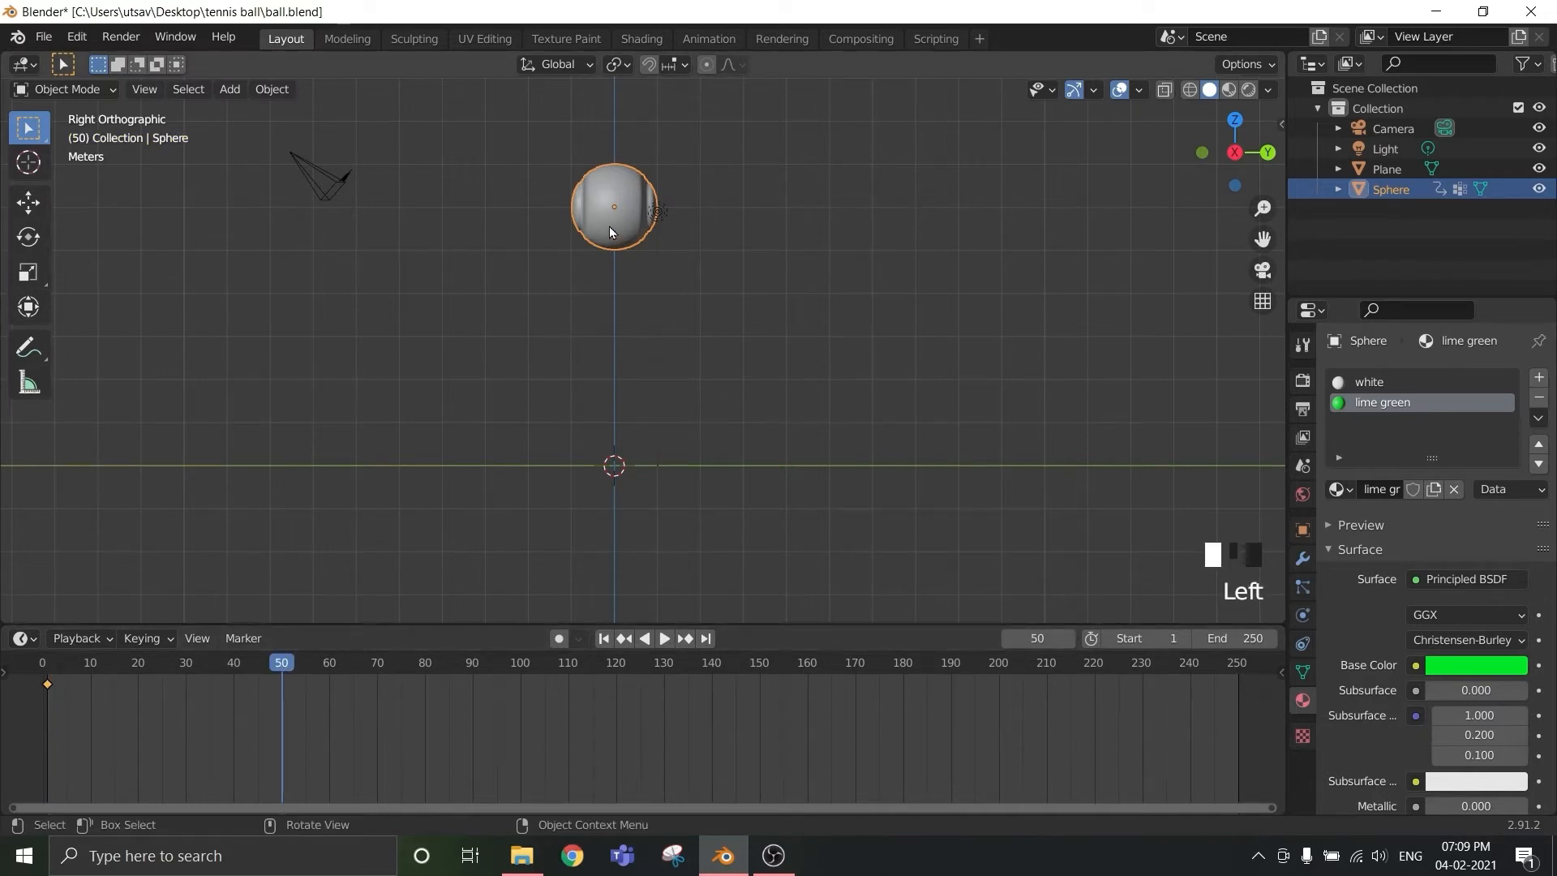
{"action": "key", "text": "i"}
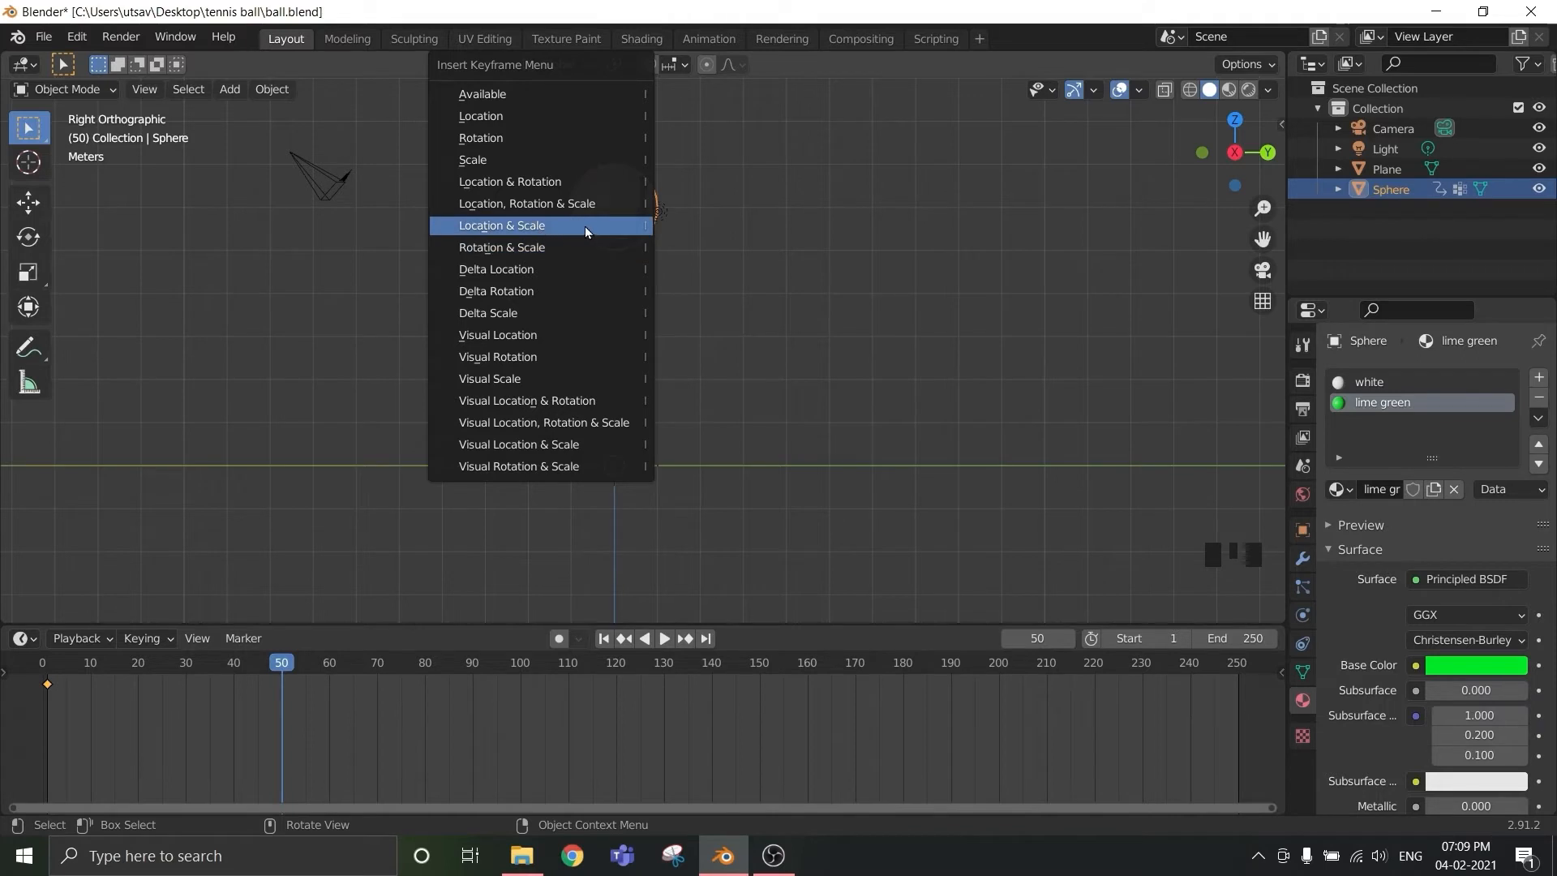
{"action": "left_click", "coordinate": [585, 226]}
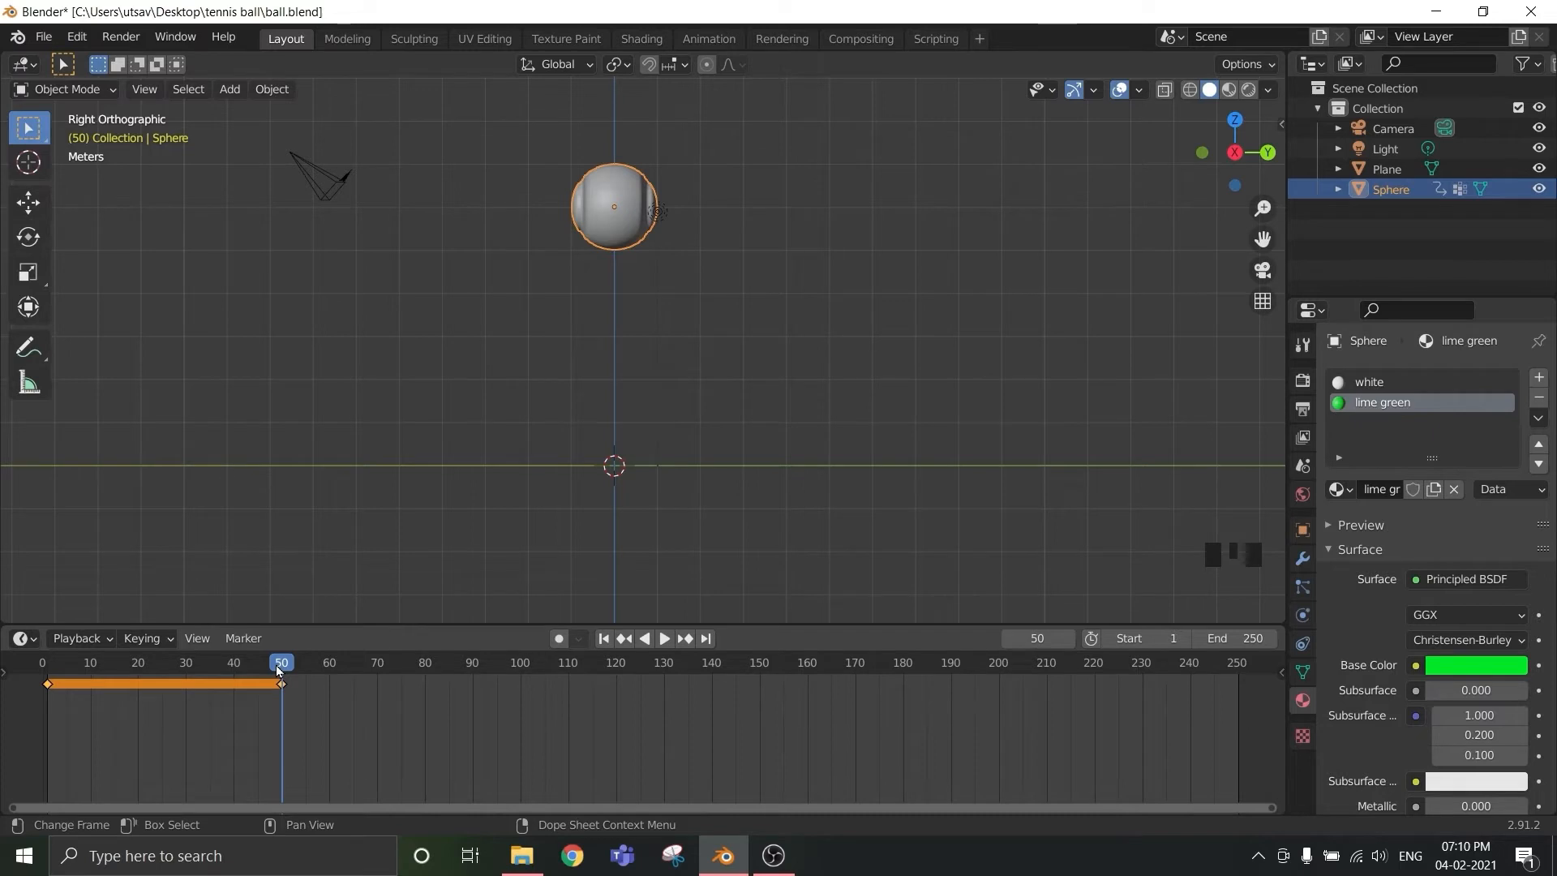
- Go to frame 25 and lower the ball about 5.2 m along Z to the ground plane
{"action": "left_click", "coordinate": [156, 667]}
{"action": "left_click", "coordinate": [165, 667]}
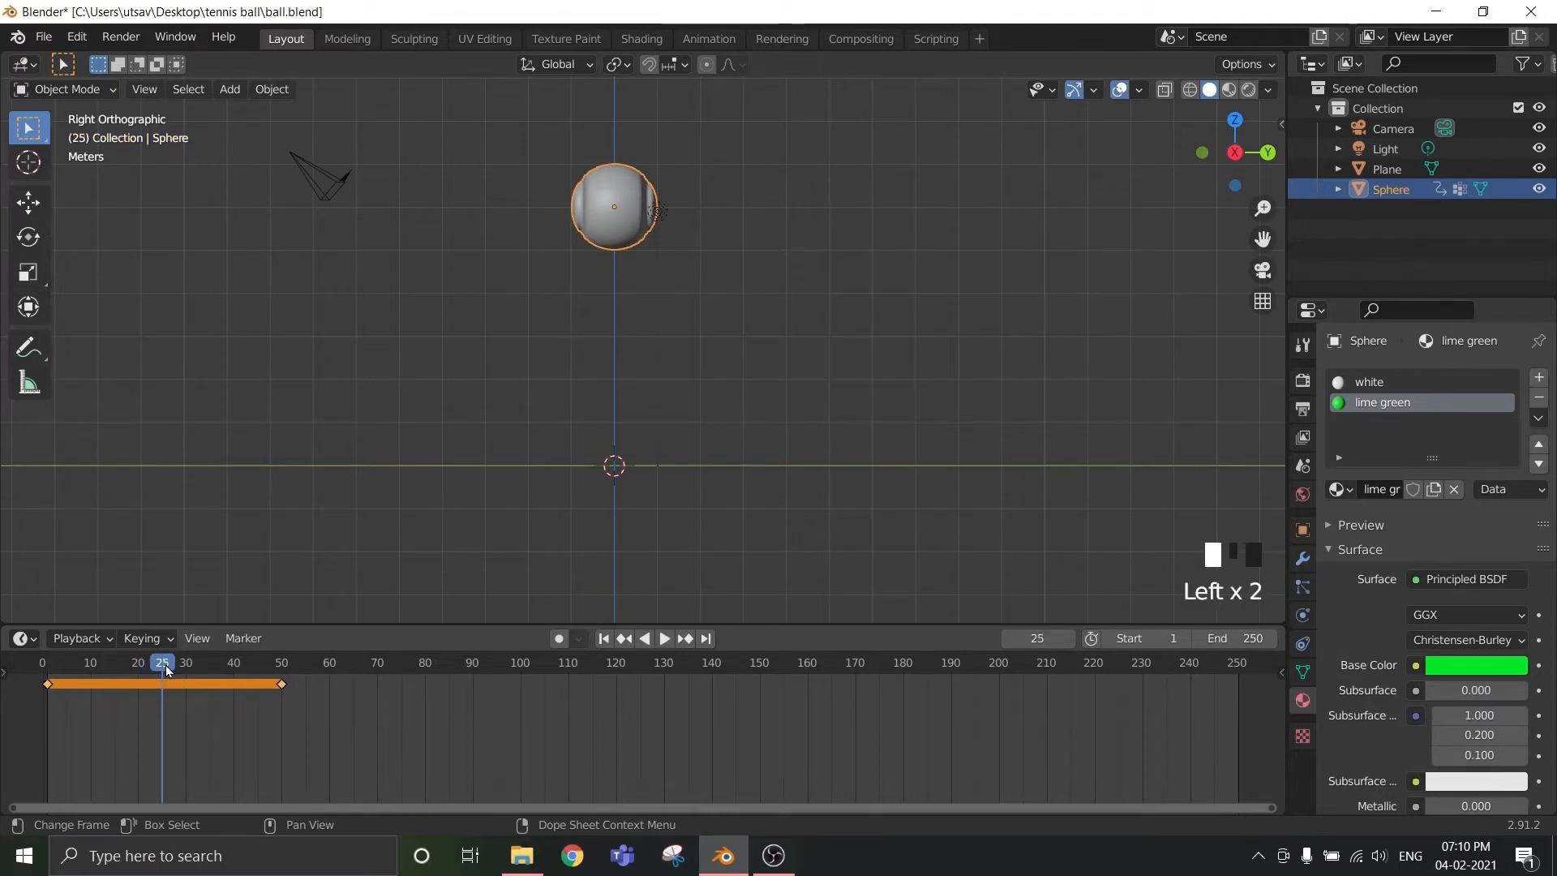
{"action": "middle_click_drag", "start_coordinate": [618, 295], "coordinate": [640, 243]}
{"action": "key", "text": "g"}
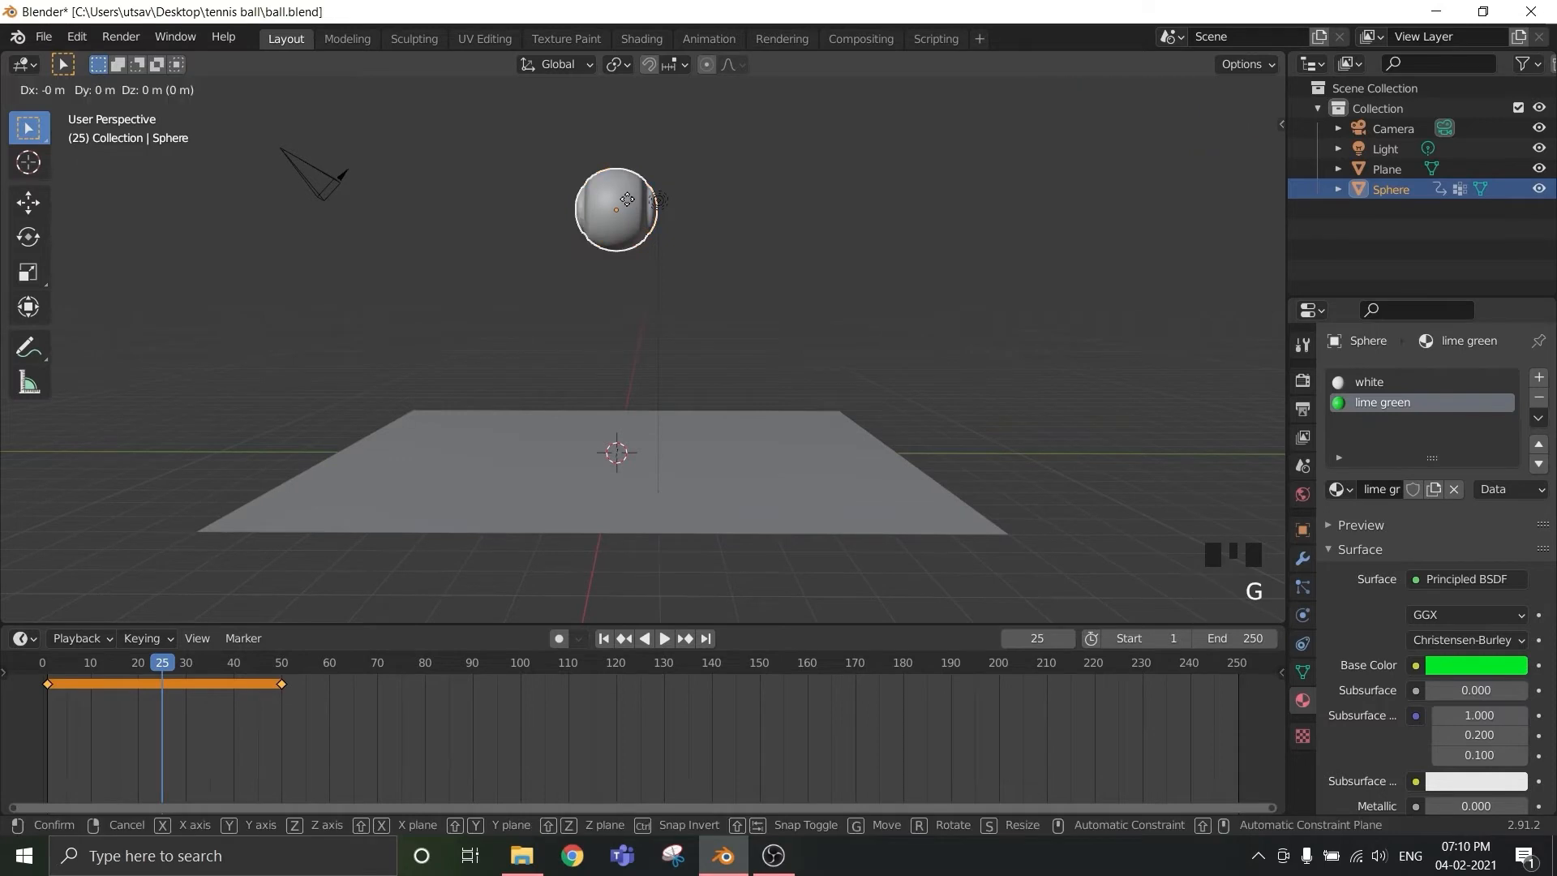
{"action": "key", "text": "z"}
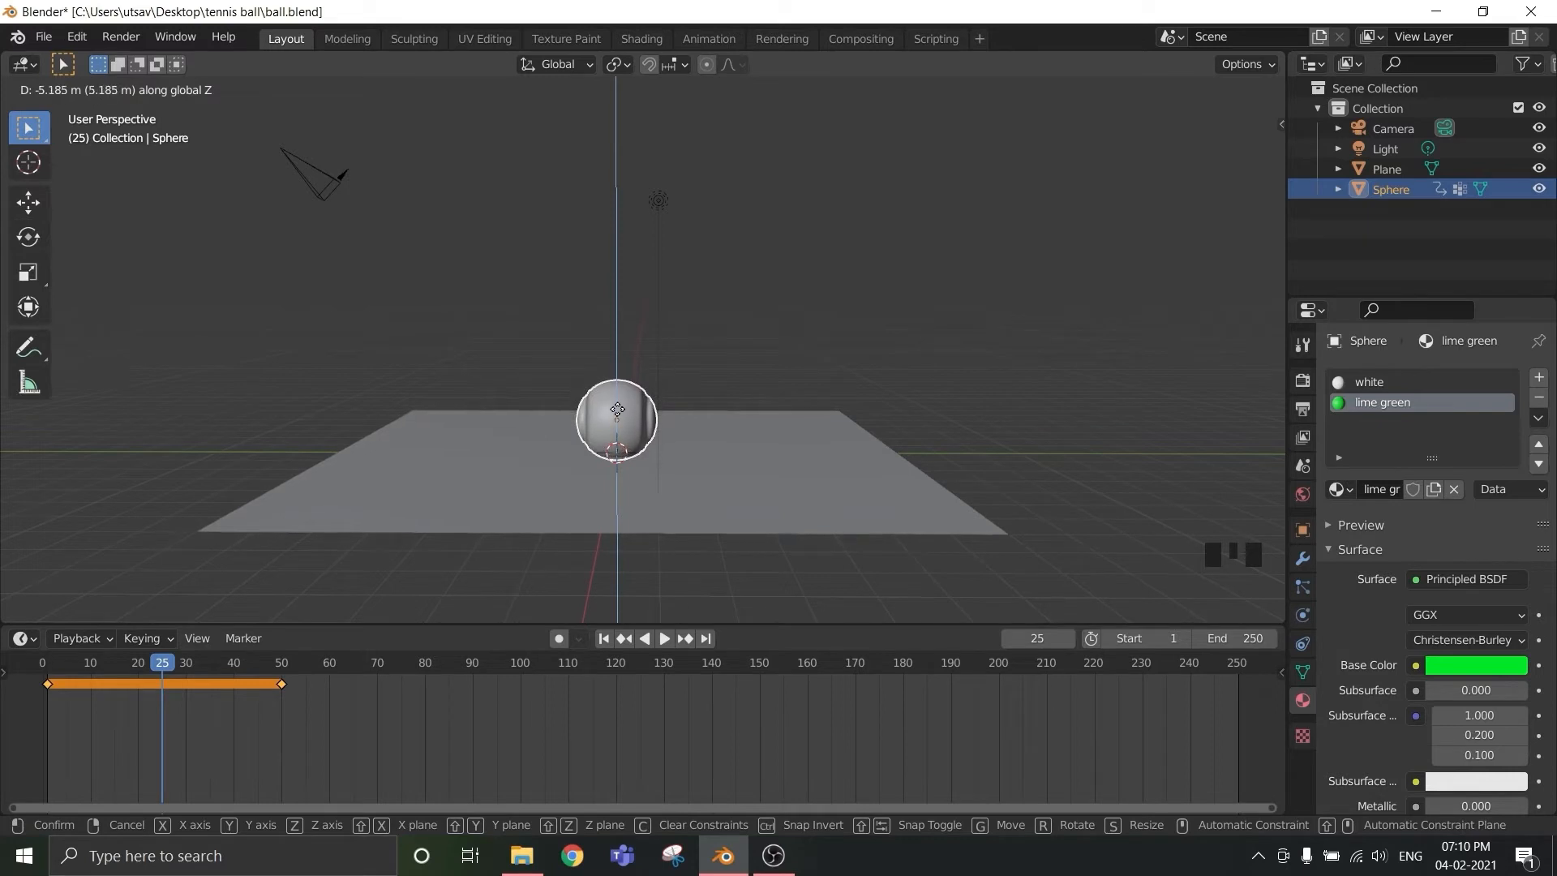
{"action": "left_click", "coordinate": [617, 412]}
- Viewing from below the plane, raise the ball about 0.2 m along Z so it clears the surface
{"action": "scroll", "coordinate": [655, 467], "scroll_direction": "up", "scroll_amount": 3}
{"action": "middle_click_drag", "start_coordinate": [655, 467], "coordinate": [704, 346], "text": "shift"}
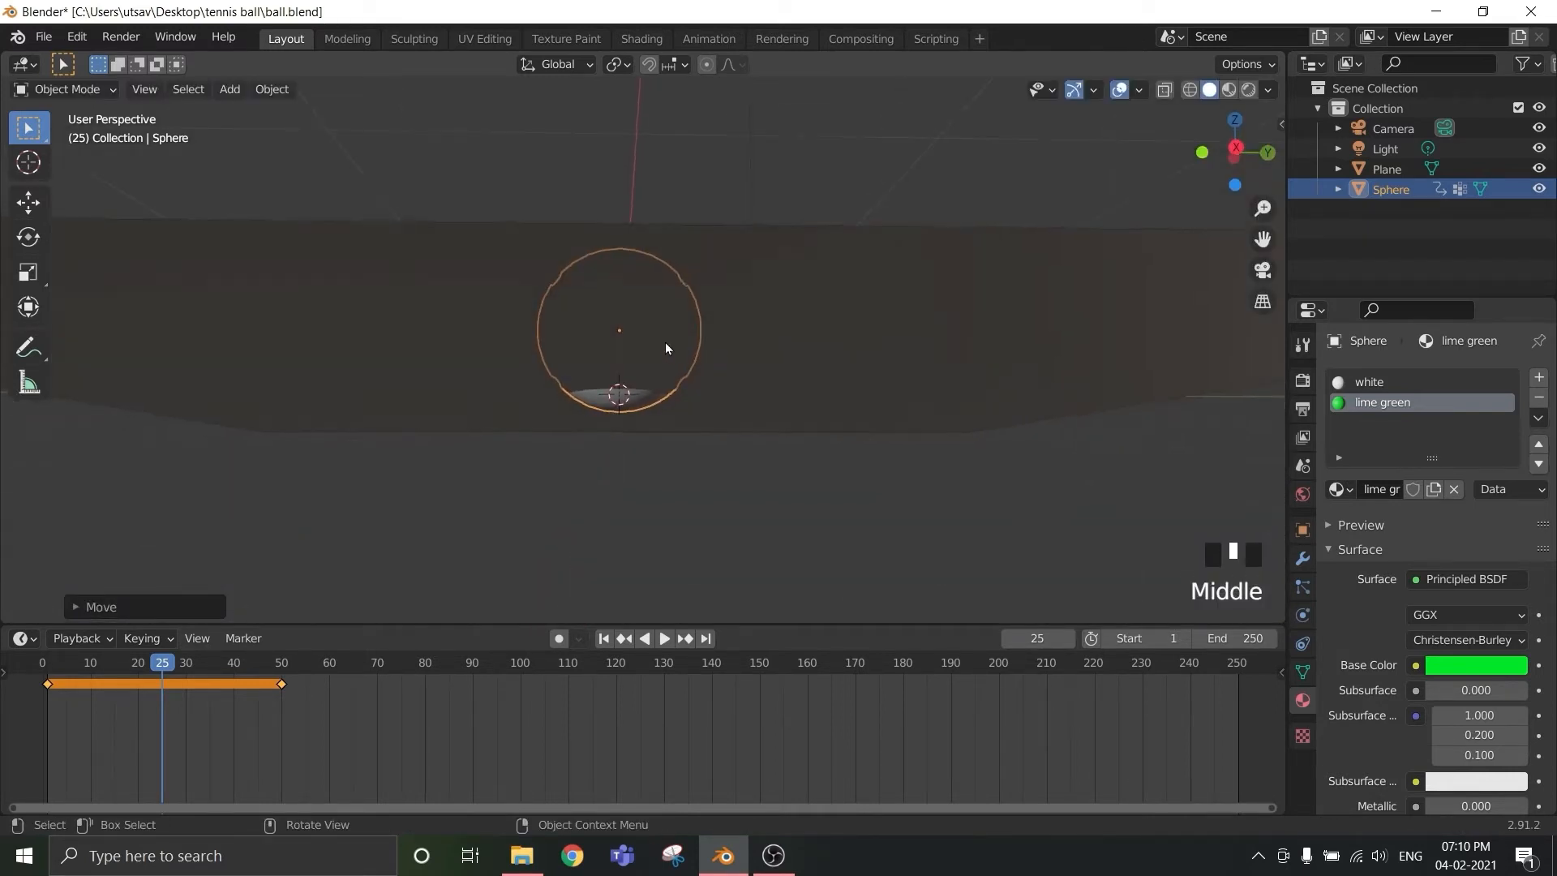
{"action": "key", "text": "g"}
{"action": "key", "text": "z"}
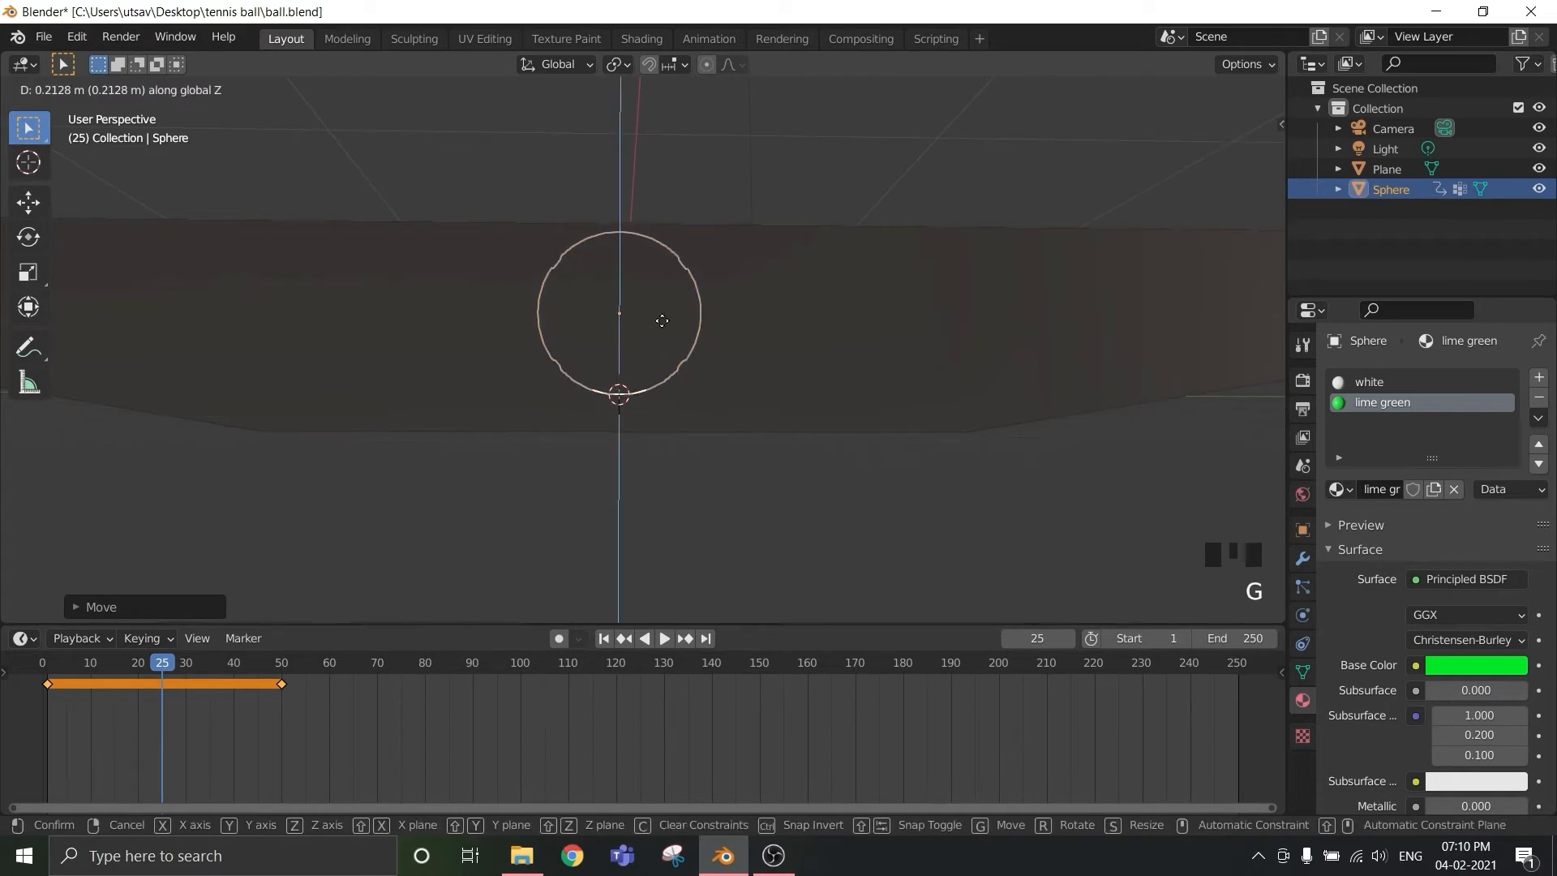
{"action": "left_click", "coordinate": [661, 320]}
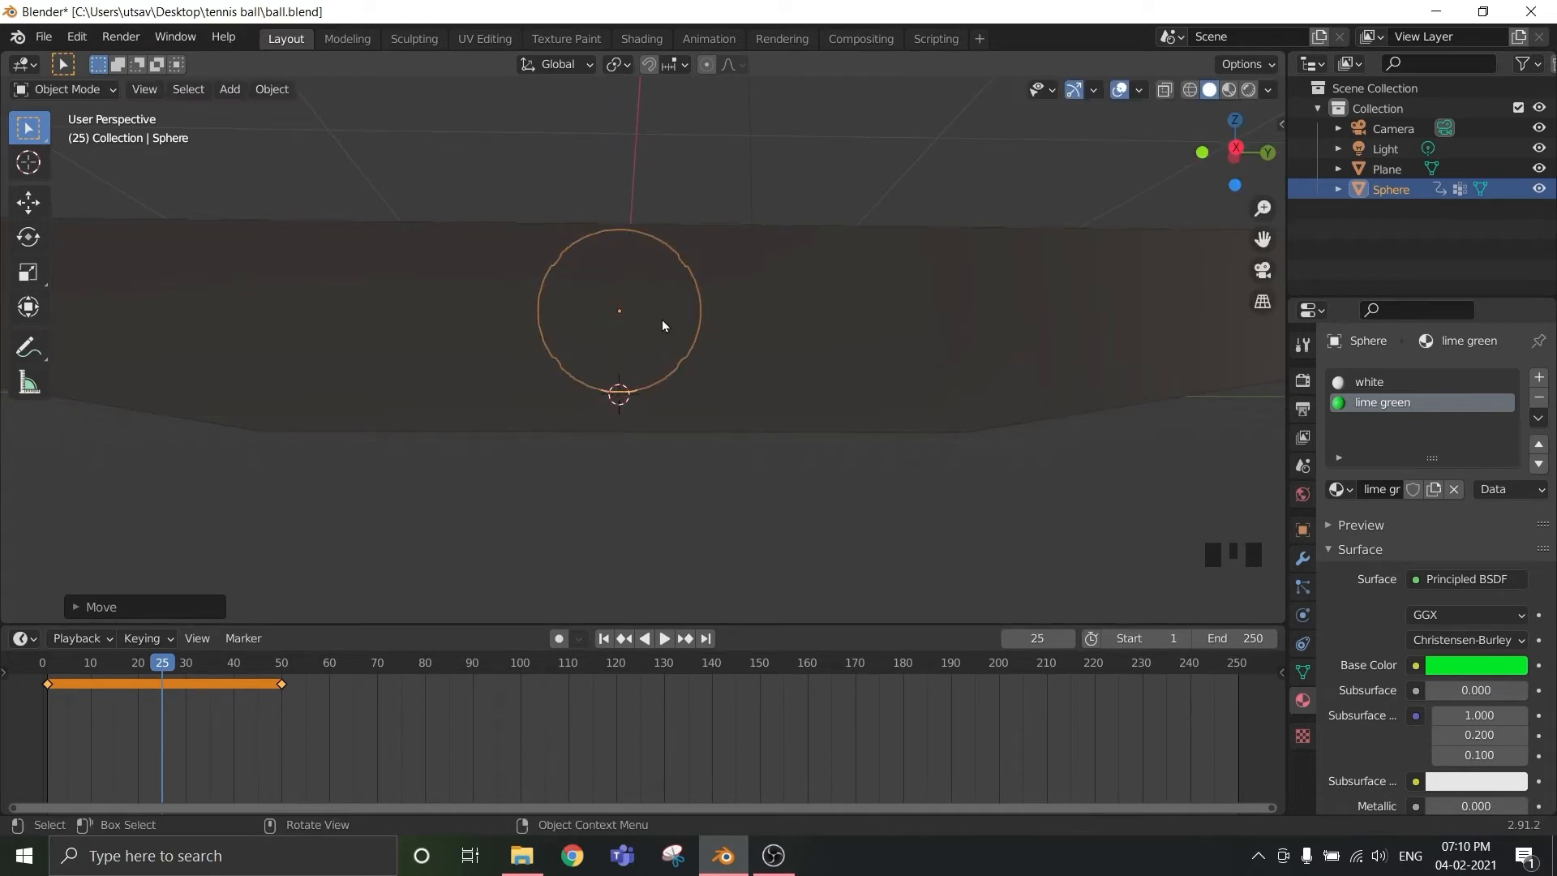
- Lower the ball about 0.1 m along Z so its underside rests on the plane
{"action": "middle_click_drag", "start_coordinate": [662, 320], "coordinate": [674, 397]}
{"action": "scroll", "coordinate": [679, 362], "scroll_direction": "up", "scroll_amount": 3}
{"action": "scroll", "coordinate": [679, 357], "scroll_direction": "up", "scroll_amount": 4}
{"action": "middle_click_drag", "start_coordinate": [678, 343], "coordinate": [650, 486], "text": "shift"}
{"action": "scroll", "coordinate": [674, 438], "scroll_direction": "up", "scroll_amount": 1}
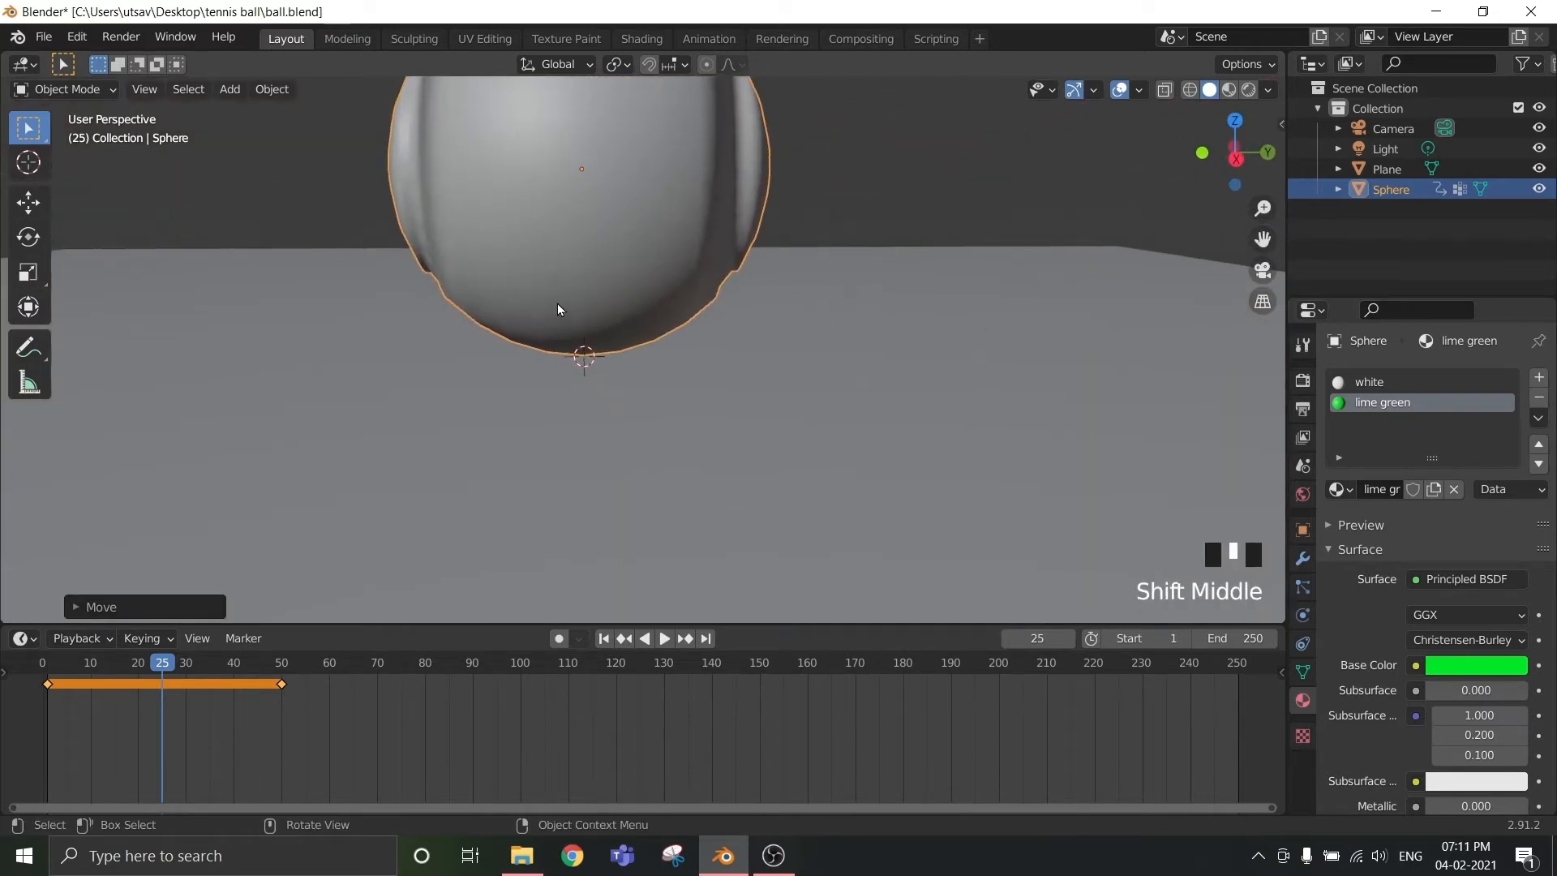
{"action": "key", "text": "g"}
{"action": "right_click", "coordinate": [561, 301]}
{"action": "key", "text": "g"}
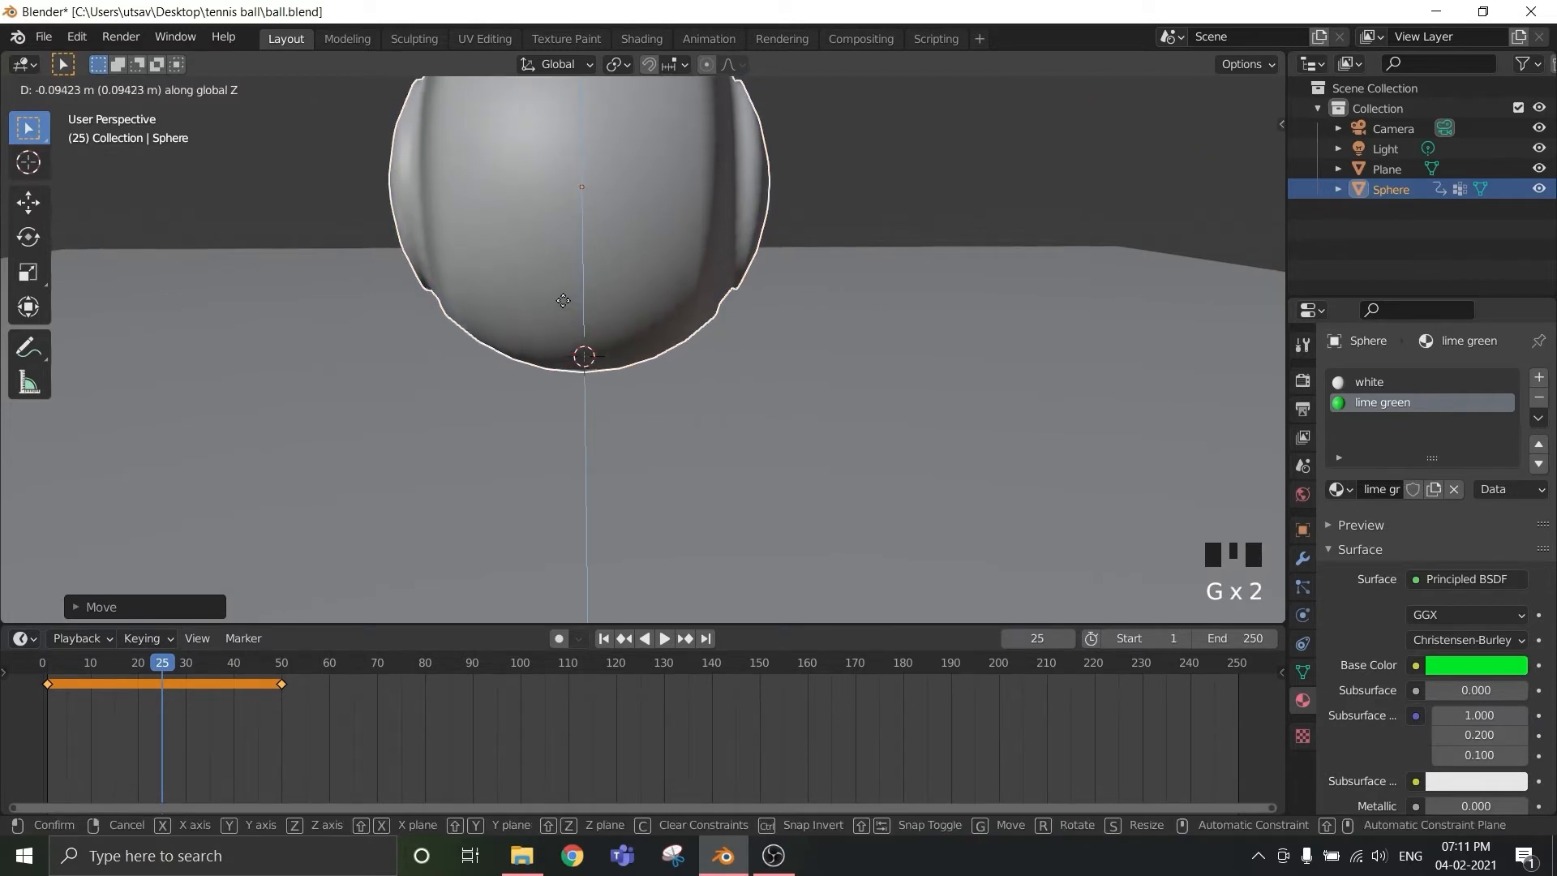
{"action": "left_click", "coordinate": [561, 306]}
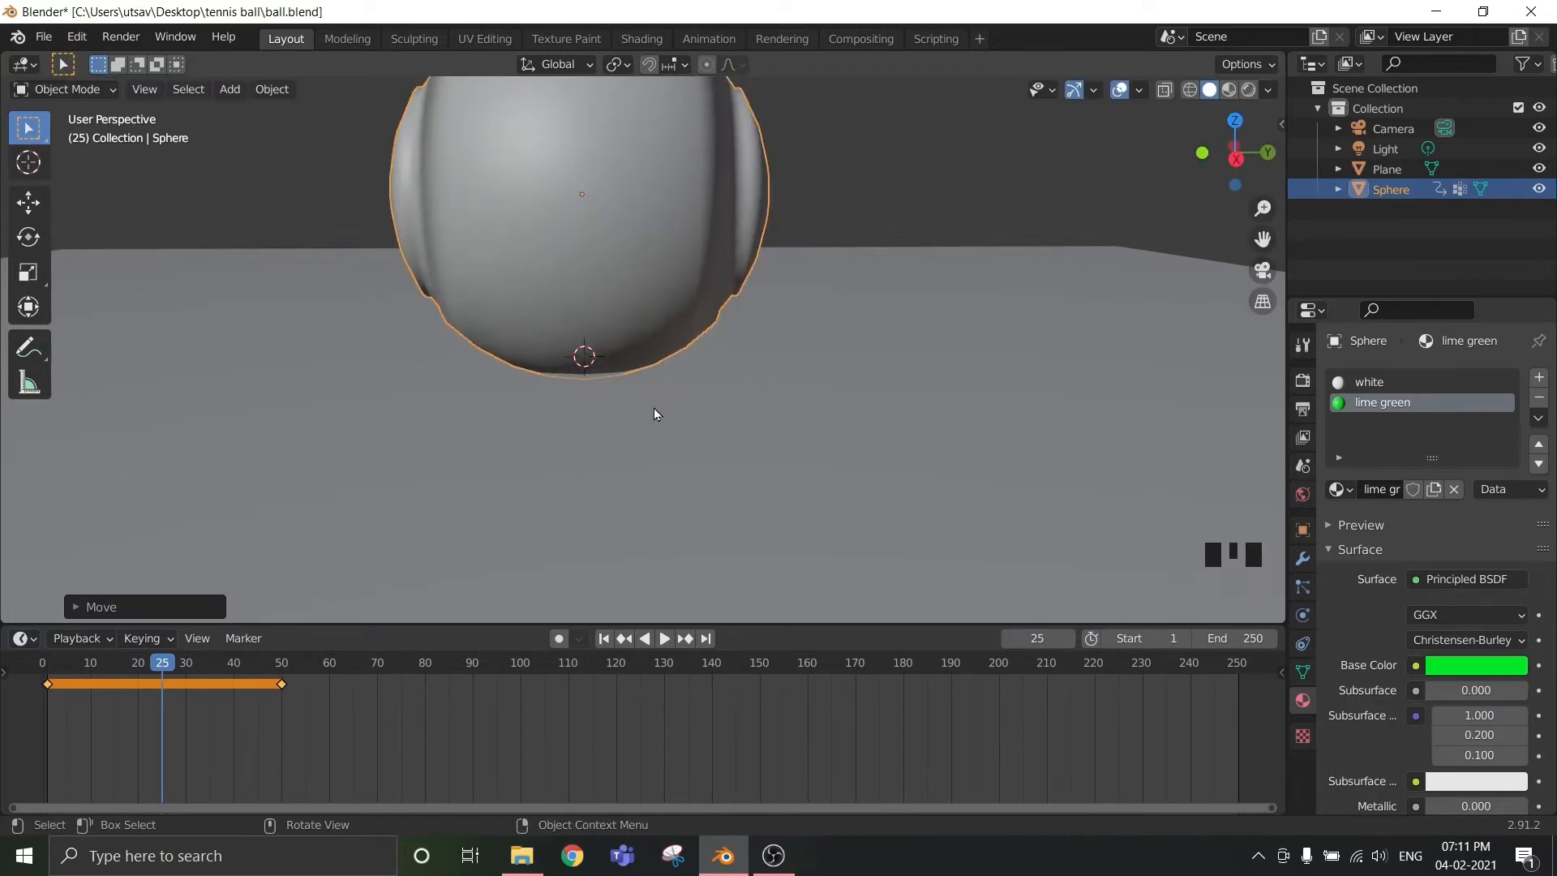
- Insert a Location & Scale keyframe for the ball resting on the plane at frame 25
{"action": "scroll", "coordinate": [676, 411], "scroll_direction": "down", "scroll_amount": 3}
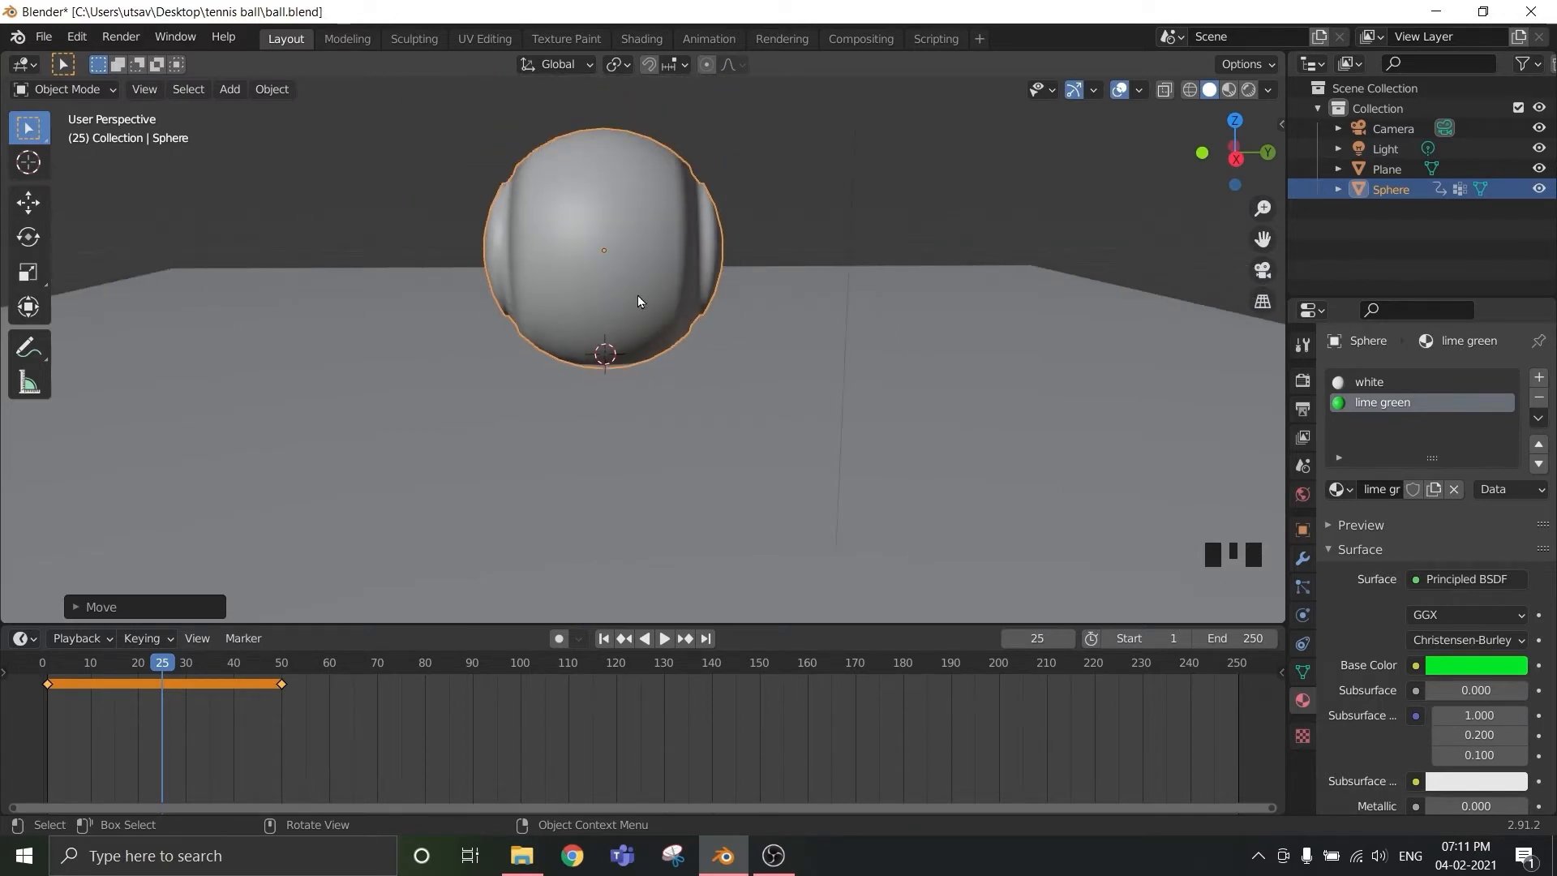
{"action": "key", "text": "i"}
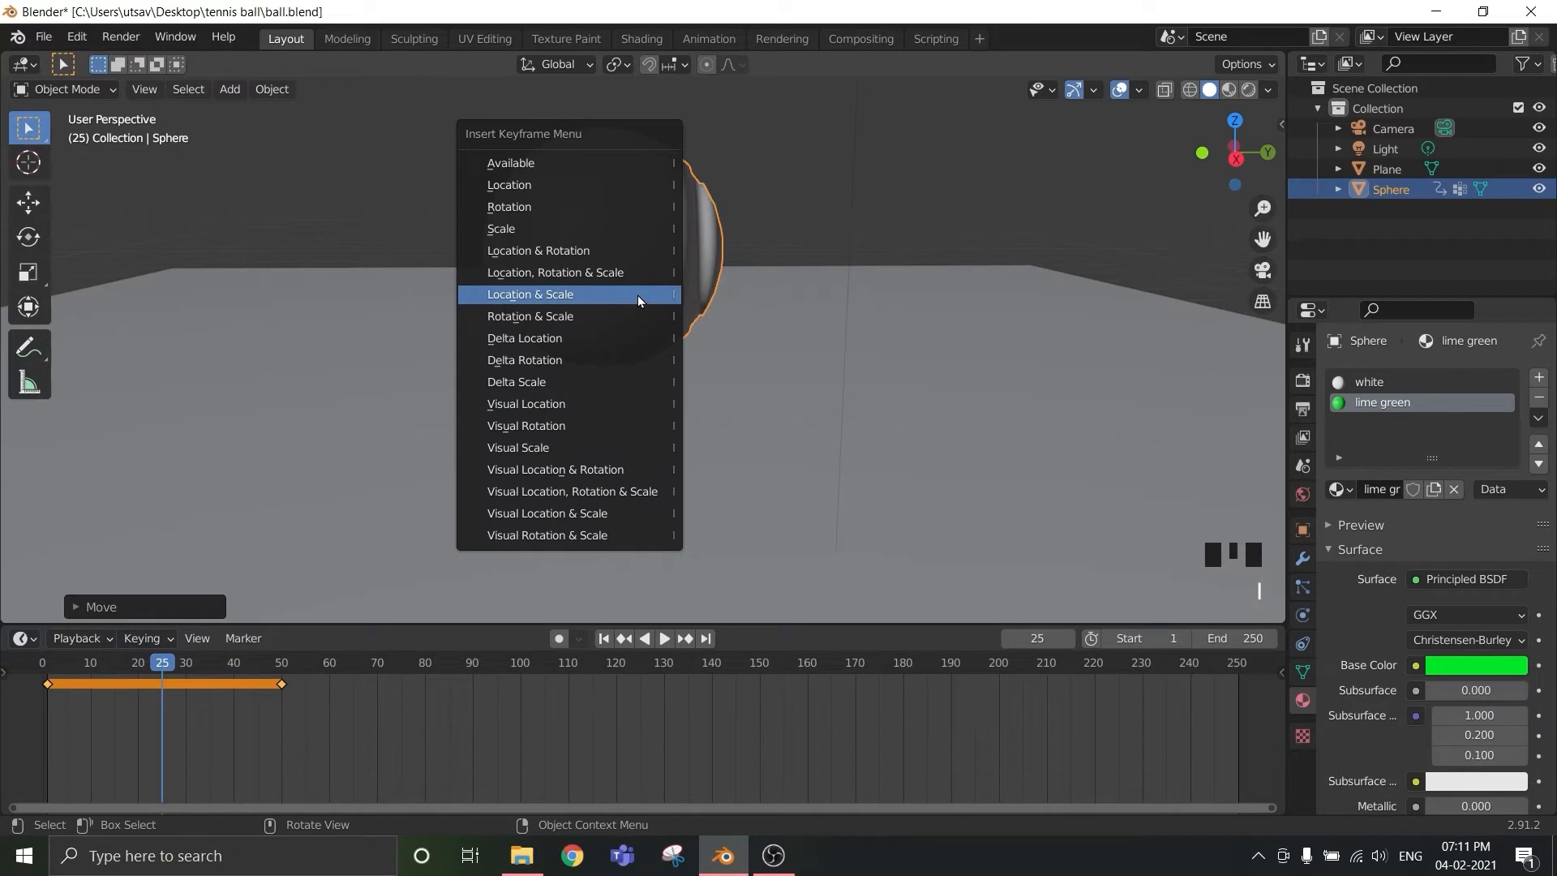
{"action": "left_click", "coordinate": [637, 295]}
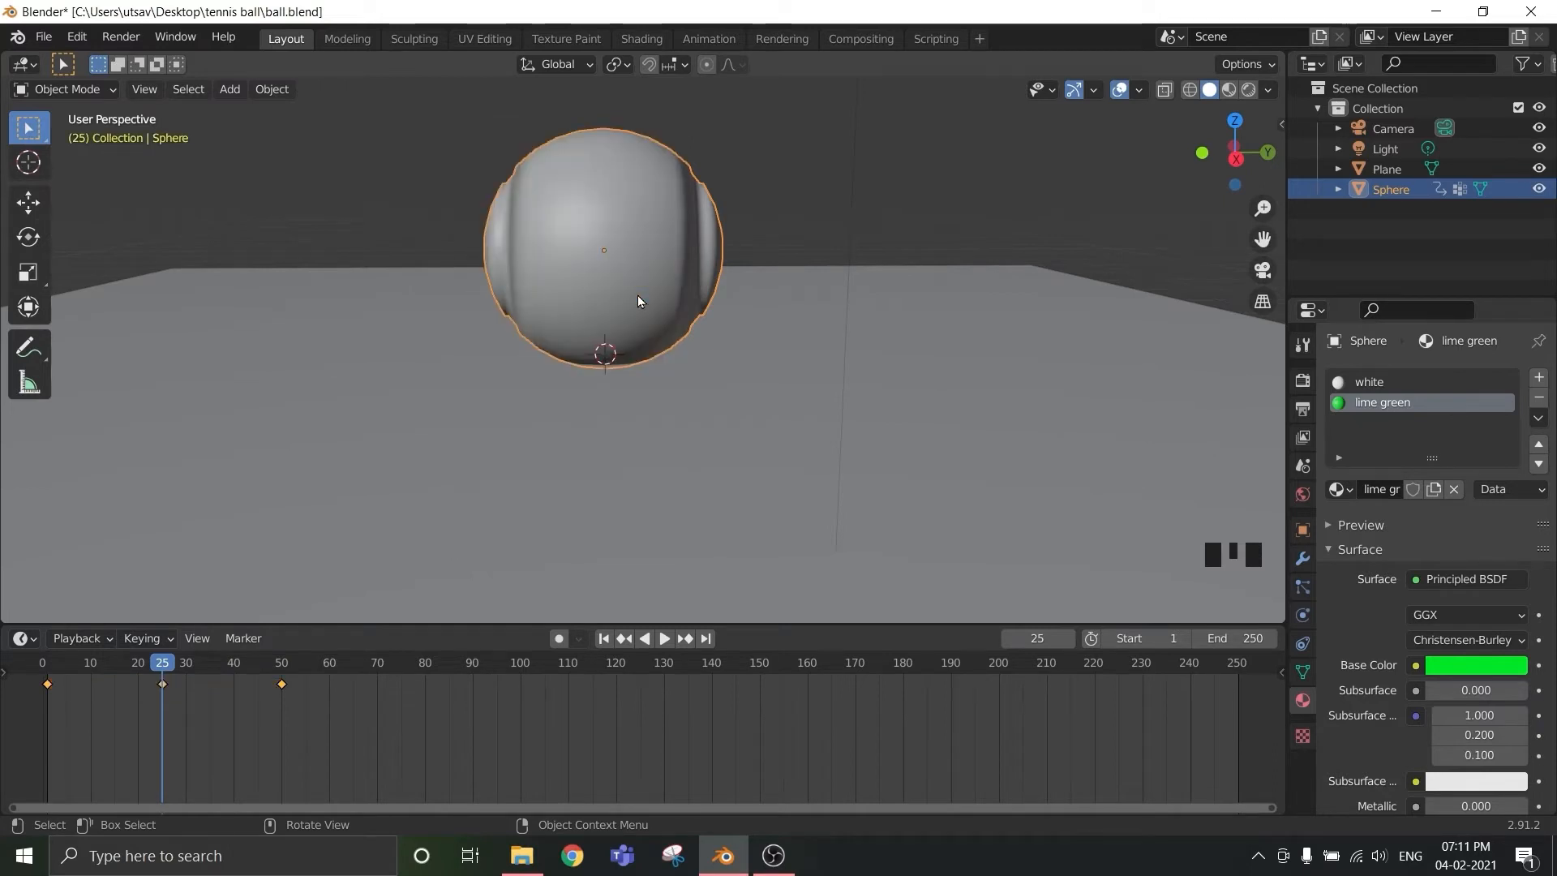
{"action": "scroll", "coordinate": [638, 300], "scroll_direction": "down", "scroll_amount": 5}
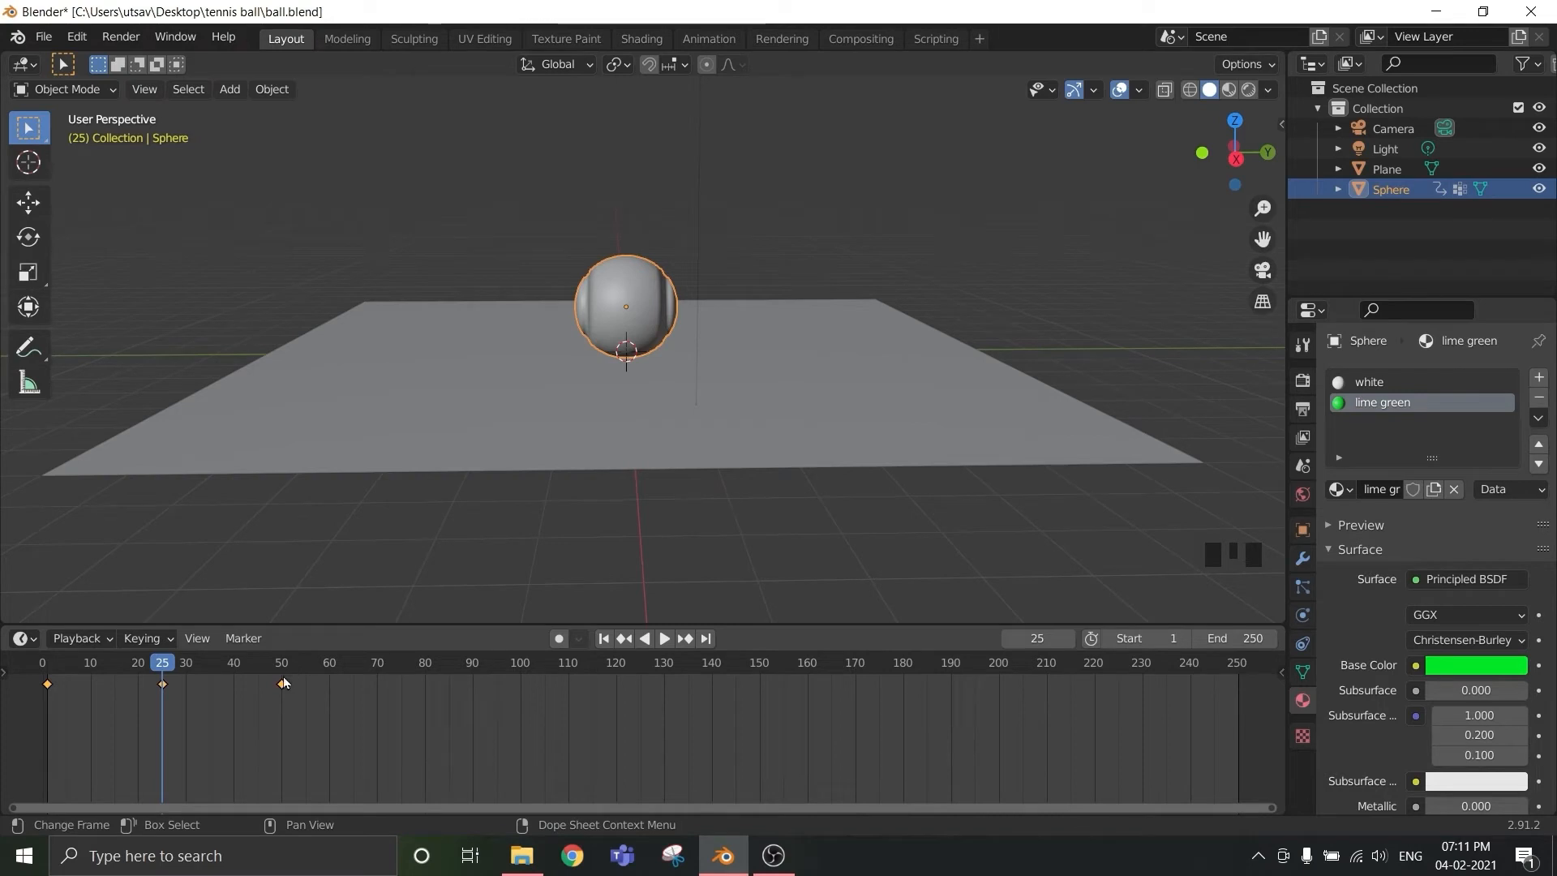
- Set the animation's end frame to 50
{"action": "left_click", "coordinate": [1239, 640]}
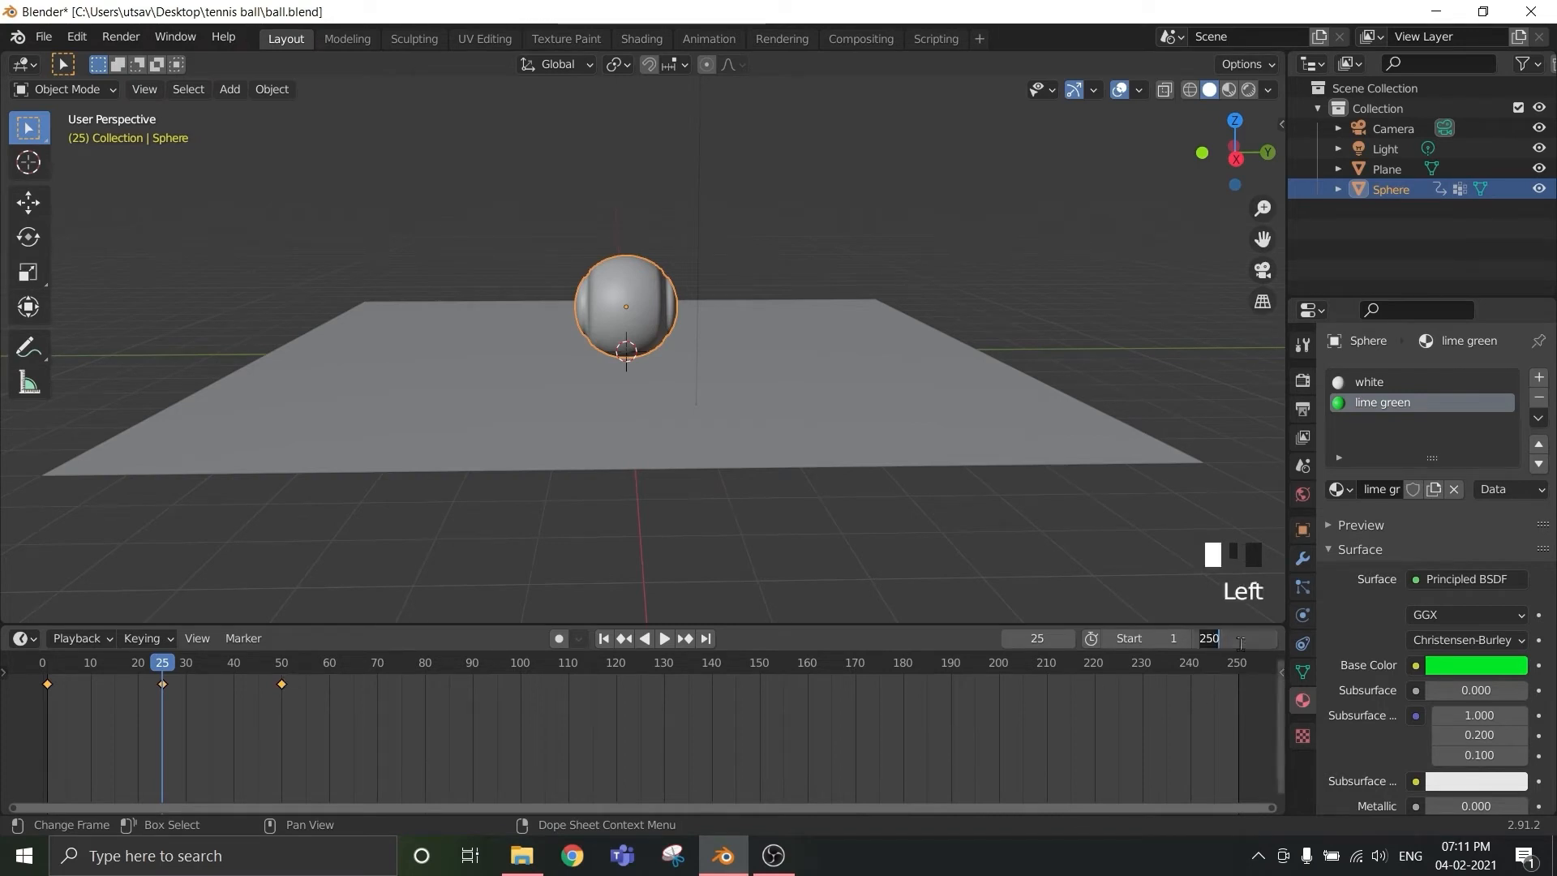
{"action": "type", "text": "5"}
{"action": "key", "text": "Return"}
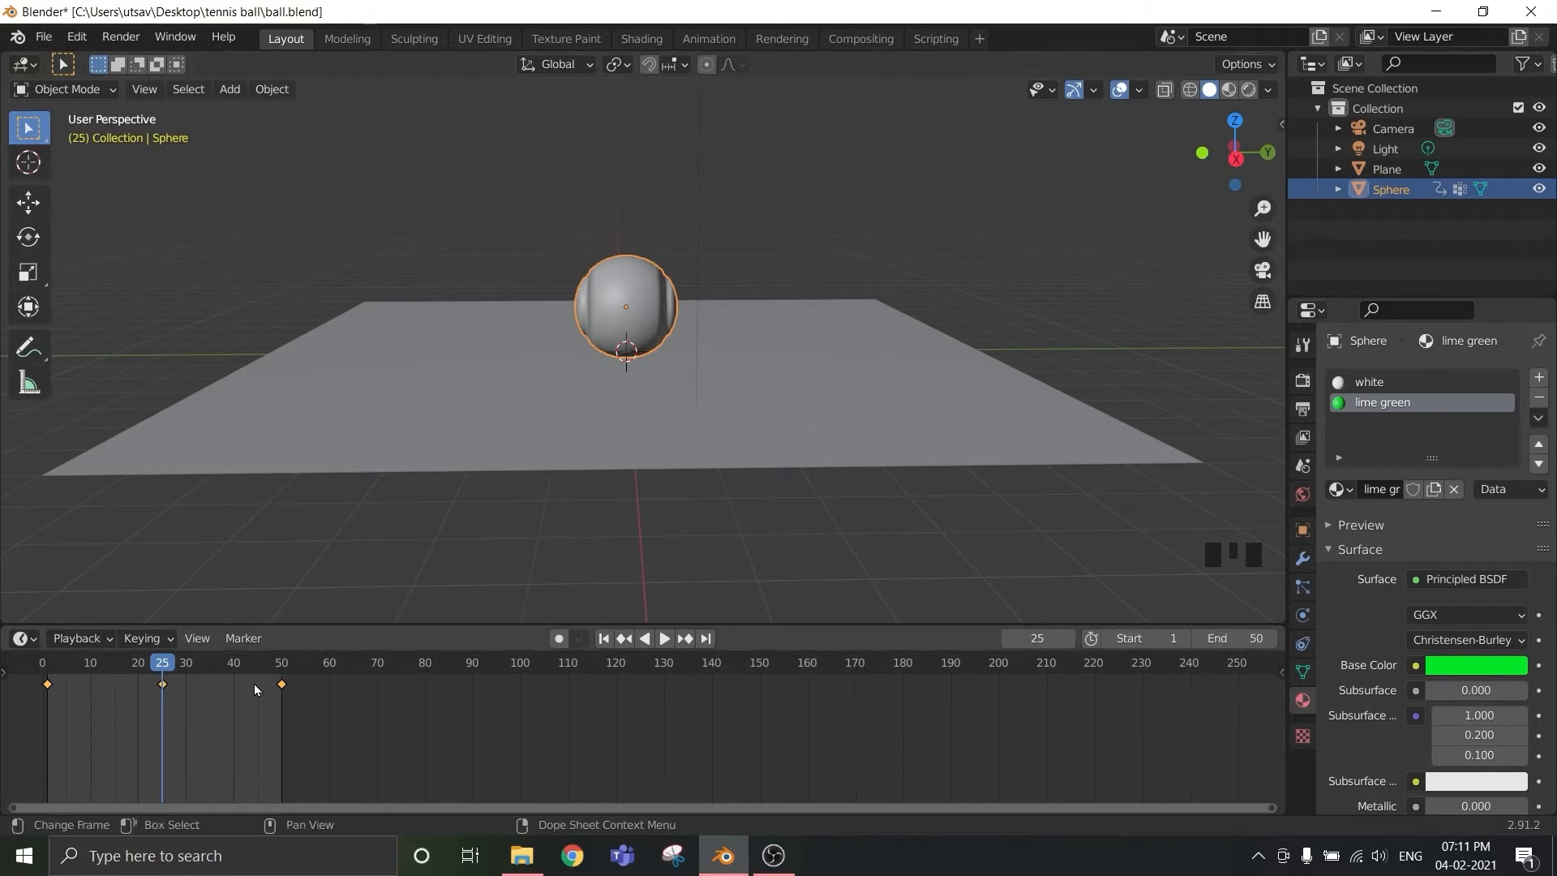
- Return to frame 1 and play the bounce animation, viewing the ball's motion from several angles before stopping playback
{"action": "left_click_drag", "start_coordinate": [165, 665], "coordinate": [47, 668]}
{"action": "scroll", "coordinate": [776, 586], "scroll_direction": "down", "scroll_amount": 3}
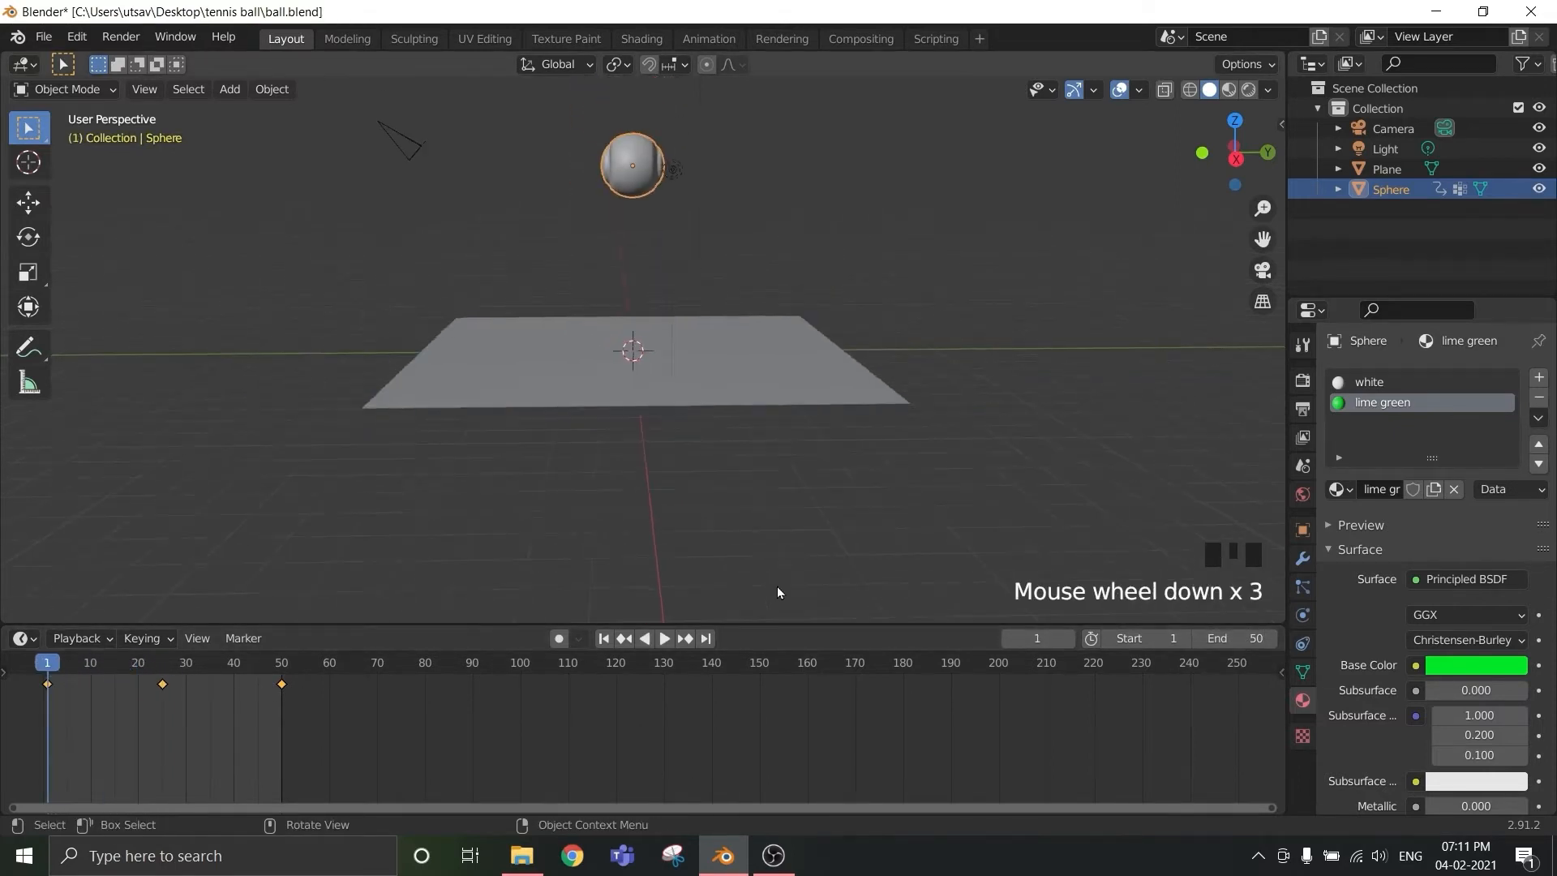
{"action": "middle_click_drag", "start_coordinate": [751, 407], "coordinate": [702, 465], "text": "shift"}
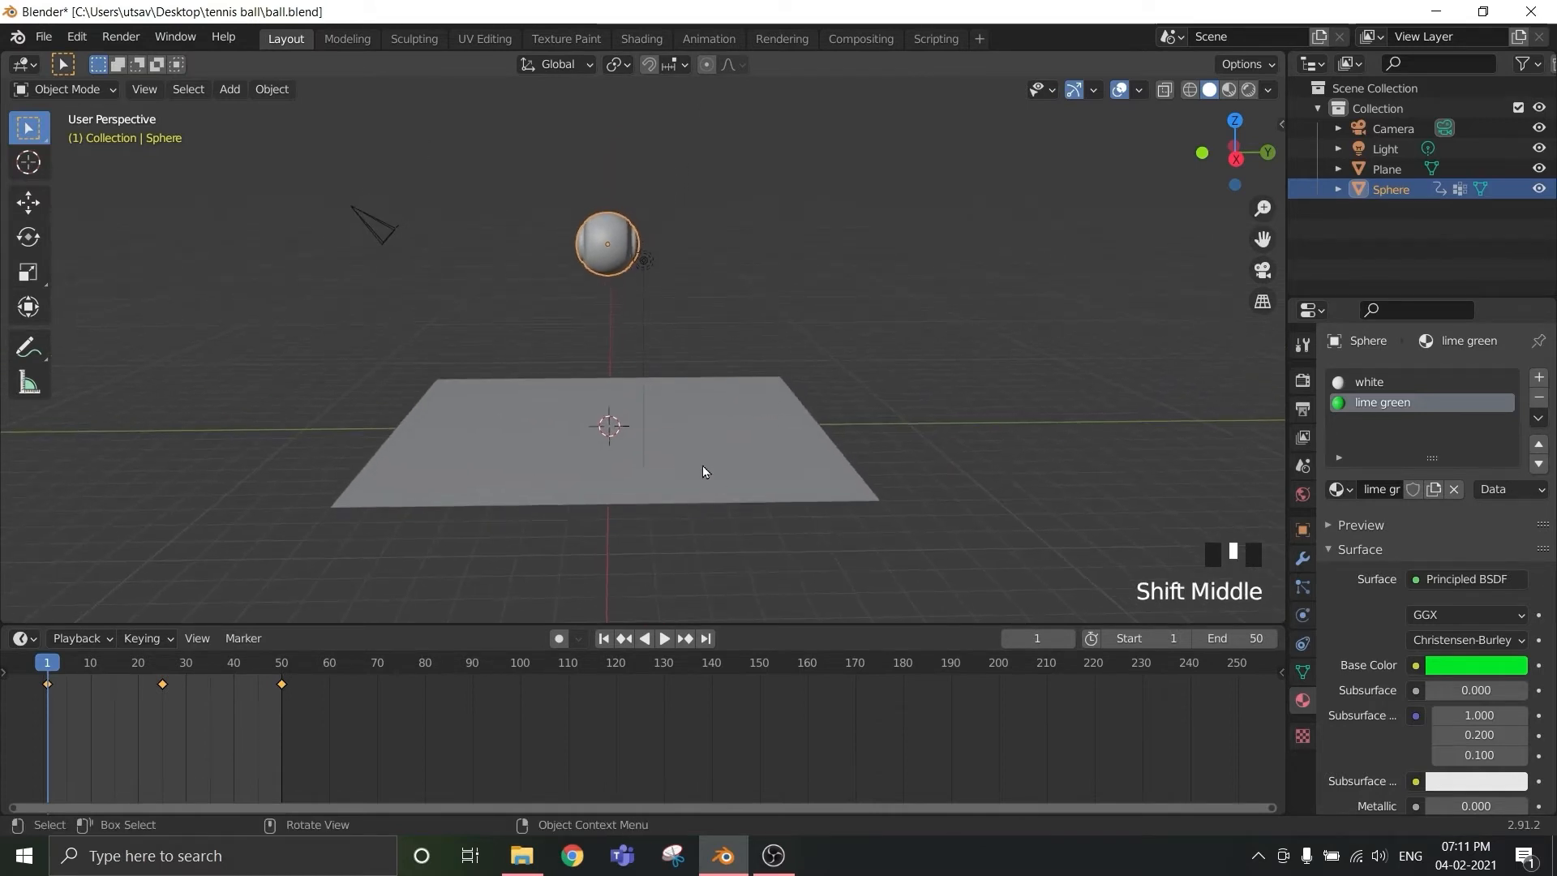
{"action": "key", "text": "space"}
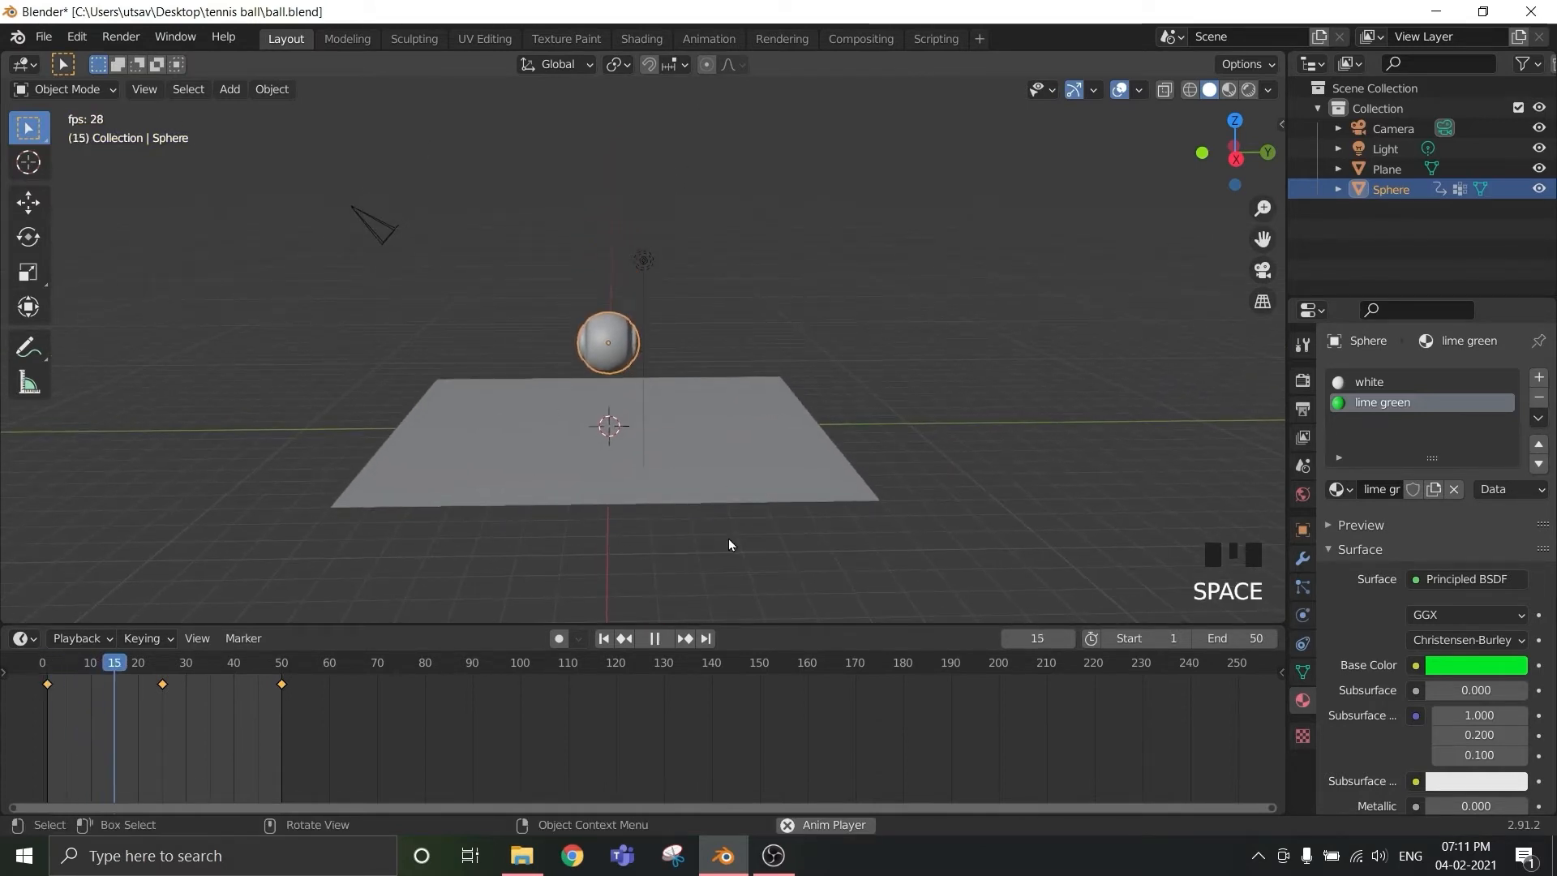
{"action": "mouse_move", "coordinate": [672, 489]}
{"action": "middle_mouse_down"}
{"action": "mouse_move", "coordinate": [781, 470]}
{"action": "mouse_move", "coordinate": [671, 488]}
{"action": "middle_mouse_up"}
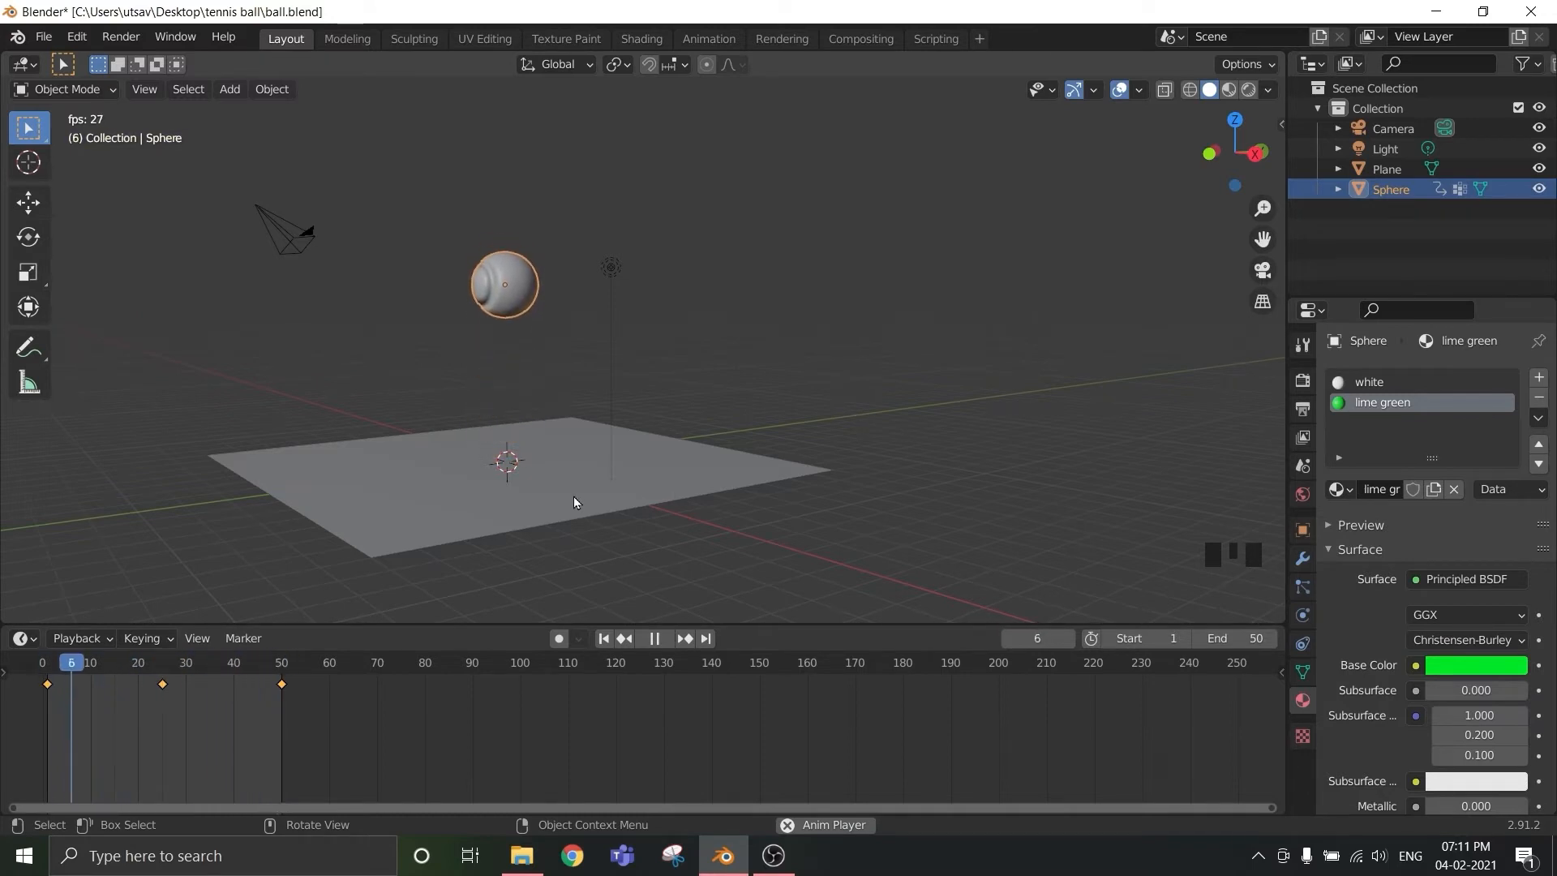
{"action": "scroll", "coordinate": [572, 496], "scroll_direction": "up", "scroll_amount": 4}
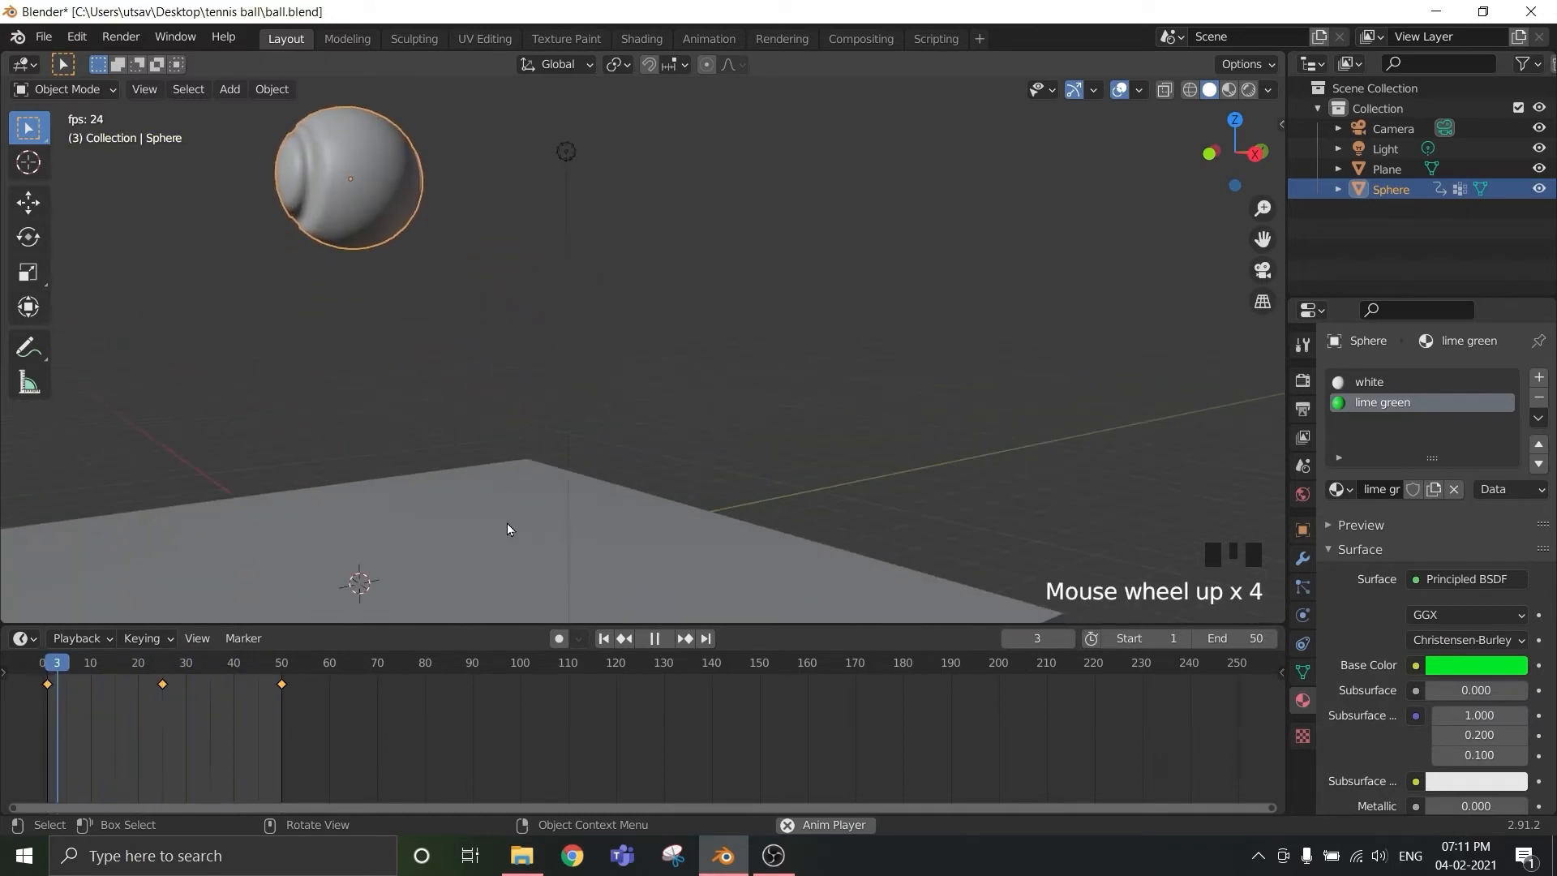
{"action": "middle_click_drag", "start_coordinate": [507, 526], "coordinate": [619, 391], "text": "shift"}
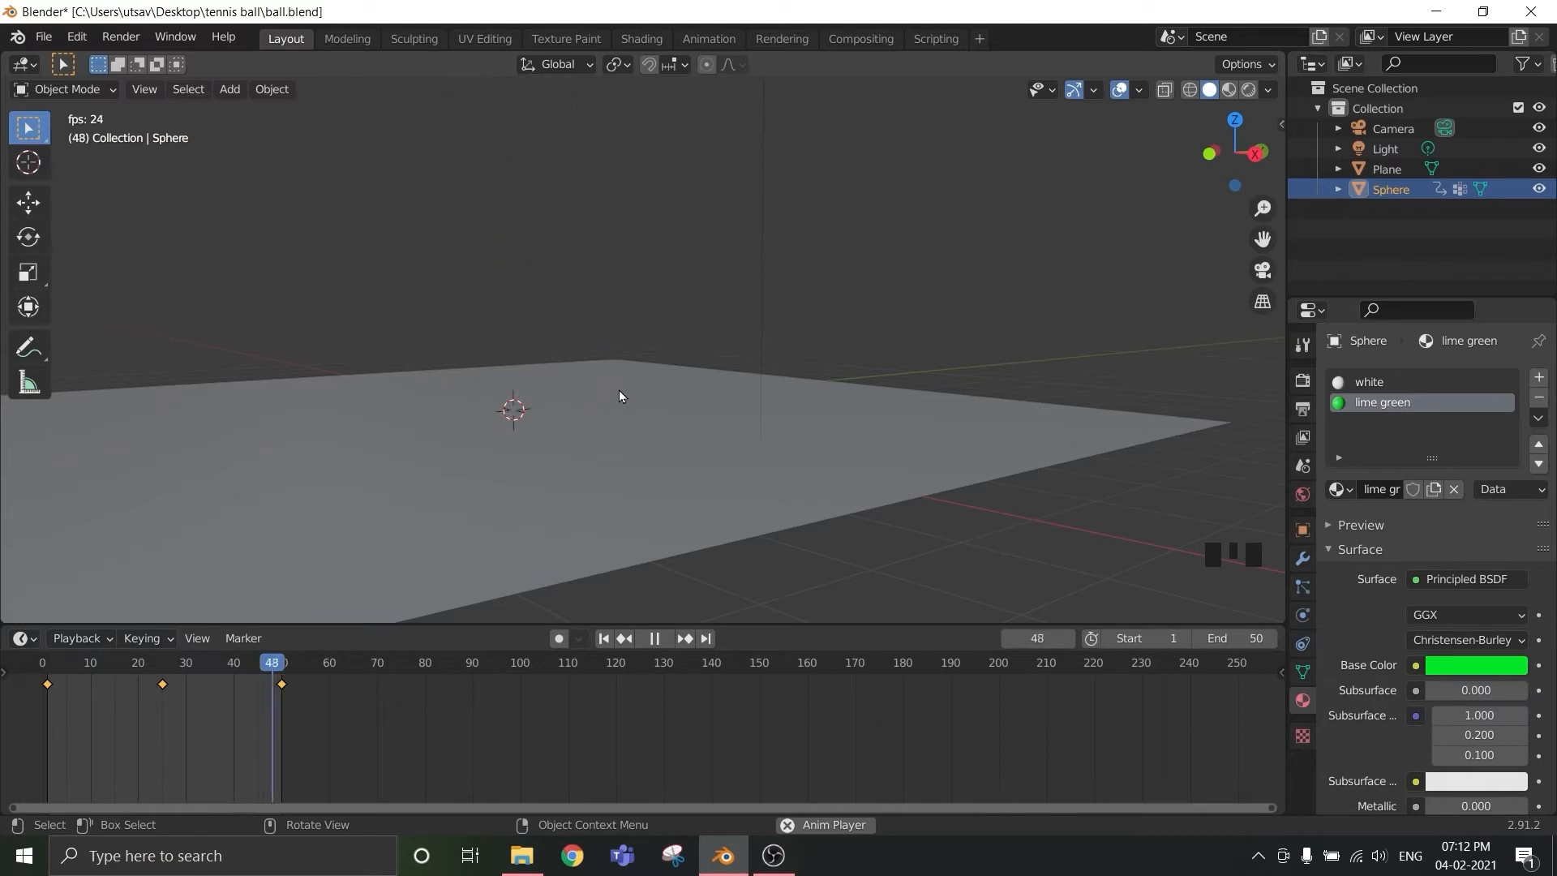
{"action": "key", "text": "space"}
{"action": "scroll", "coordinate": [586, 449], "scroll_direction": "down", "scroll_amount": 2}
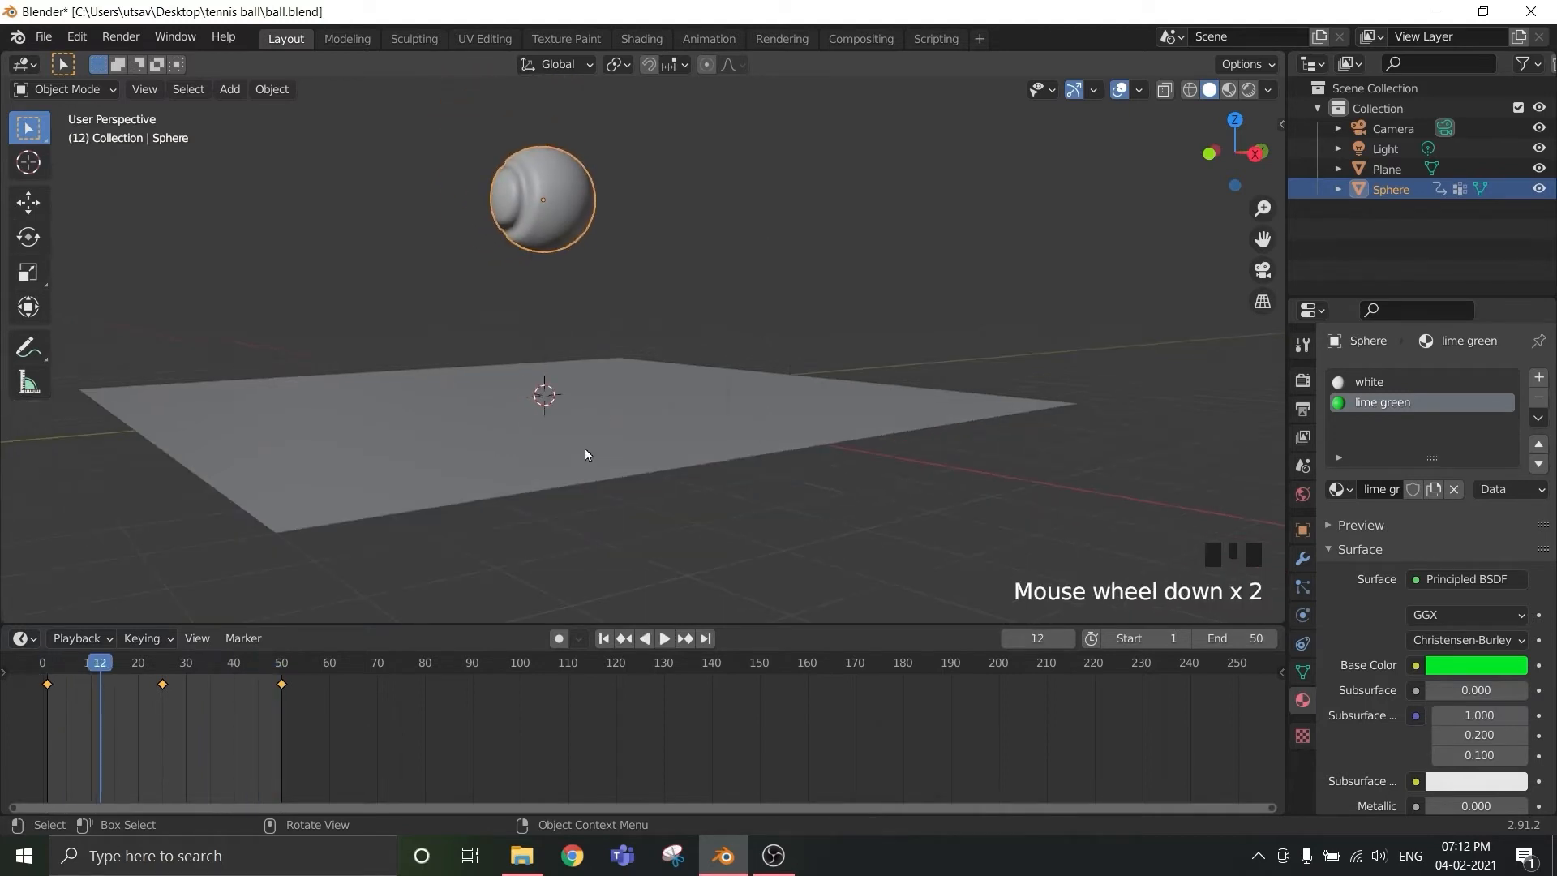
- Go to frame 24, just before the ball's contact with the plane, and insert a Location & Scale keyframe
{"action": "key", "text": "KP_1"}
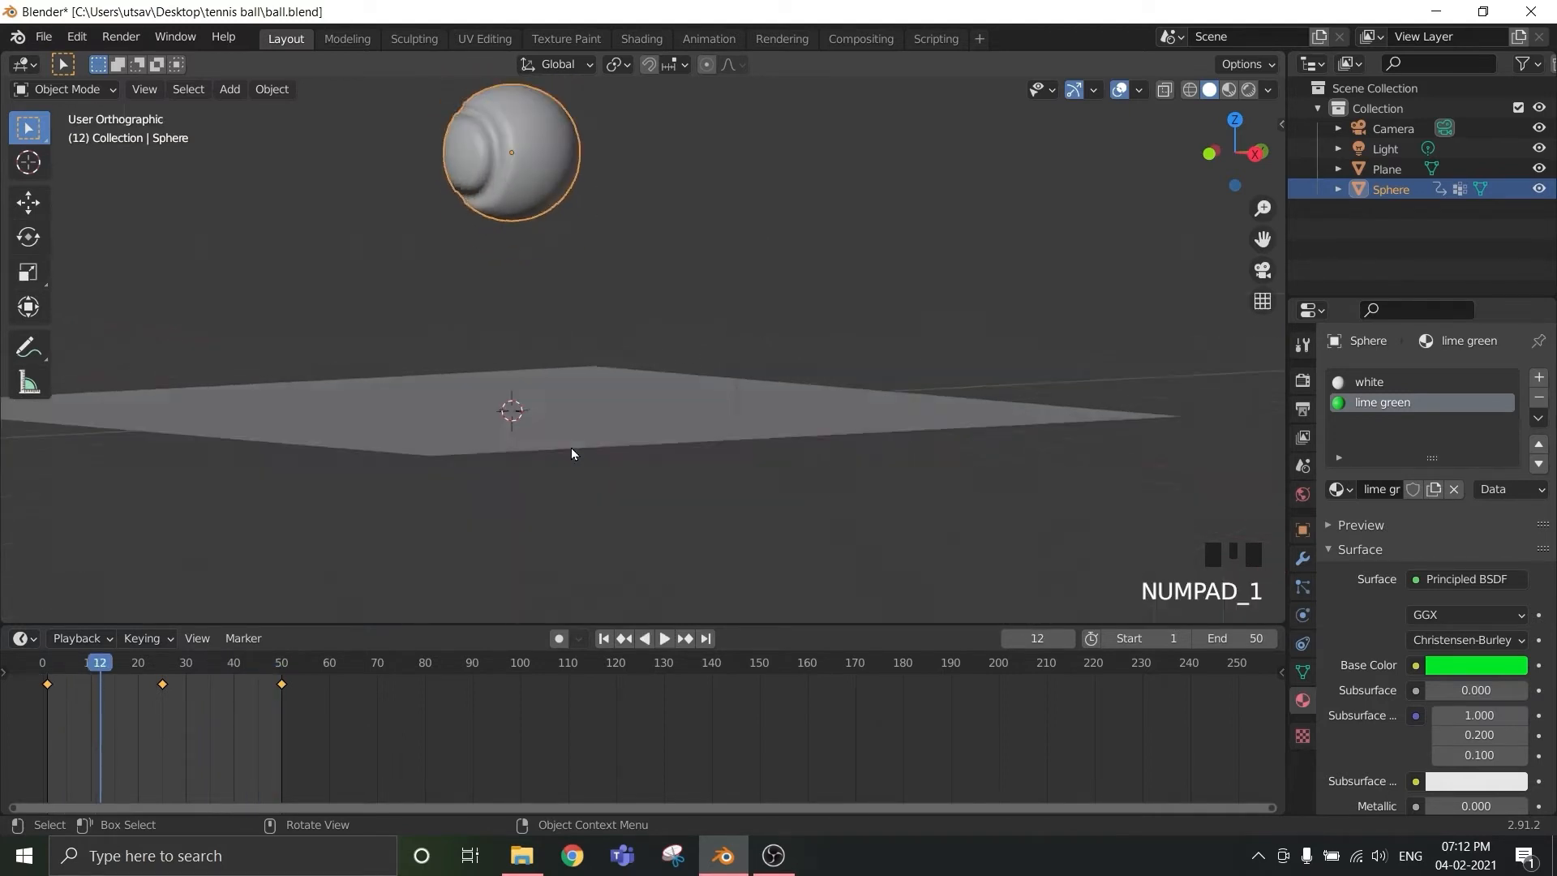
{"action": "middle_click_drag", "start_coordinate": [500, 399], "coordinate": [683, 484], "text": "shift"}
{"action": "left_click_drag", "start_coordinate": [113, 663], "coordinate": [173, 669]}
{"action": "scroll", "coordinate": [533, 562], "scroll_direction": "up", "scroll_amount": 2}
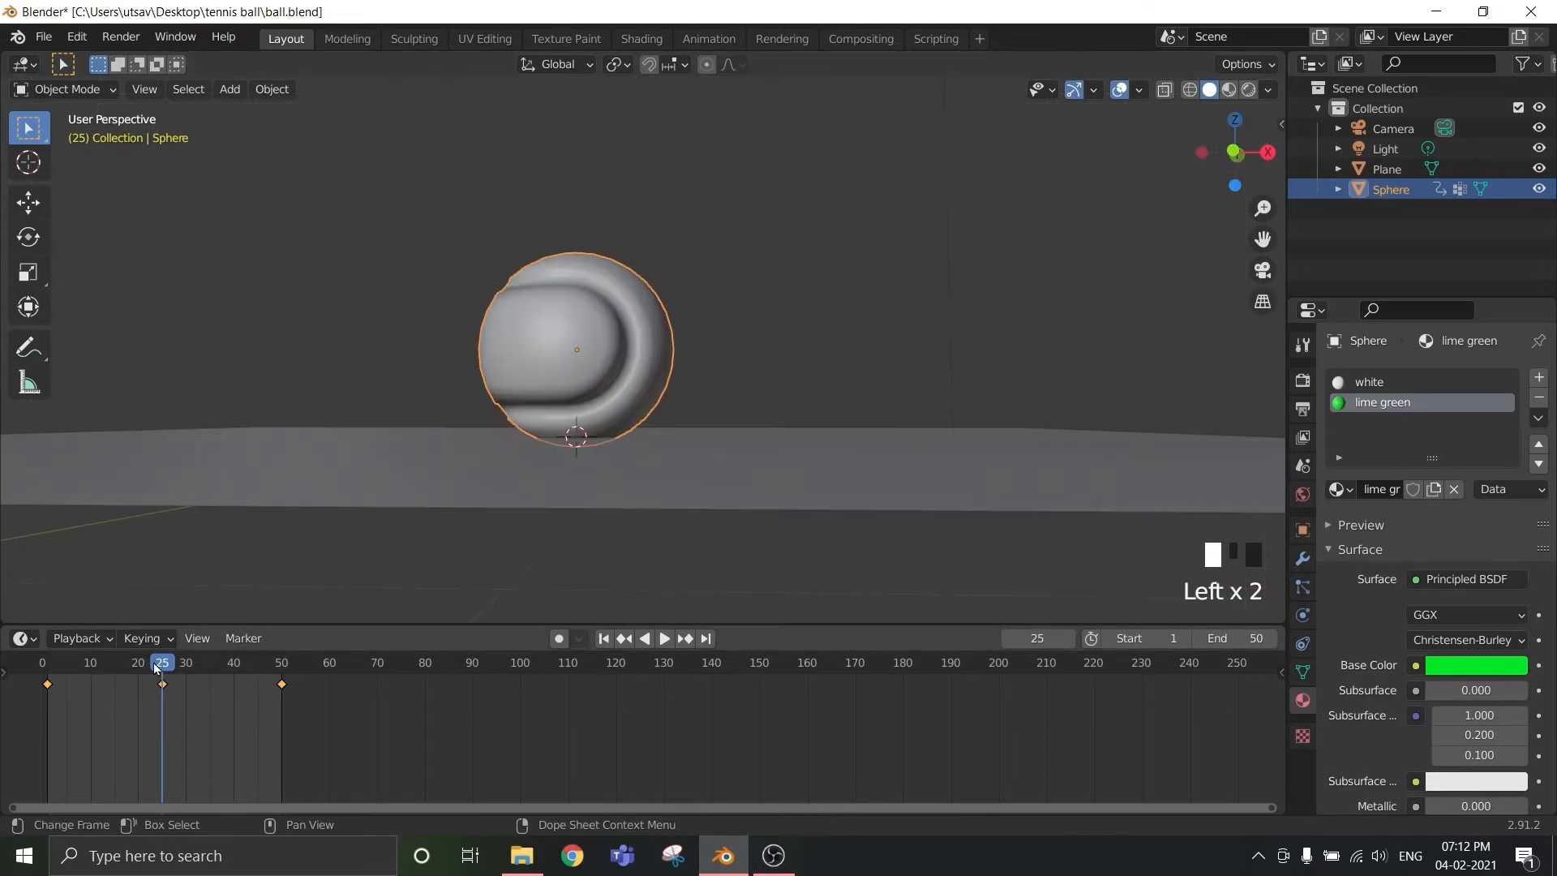
{"action": "key", "text": "Left"}
{"action": "key", "text": "Left"}
{"action": "left_click", "coordinate": [159, 667]}
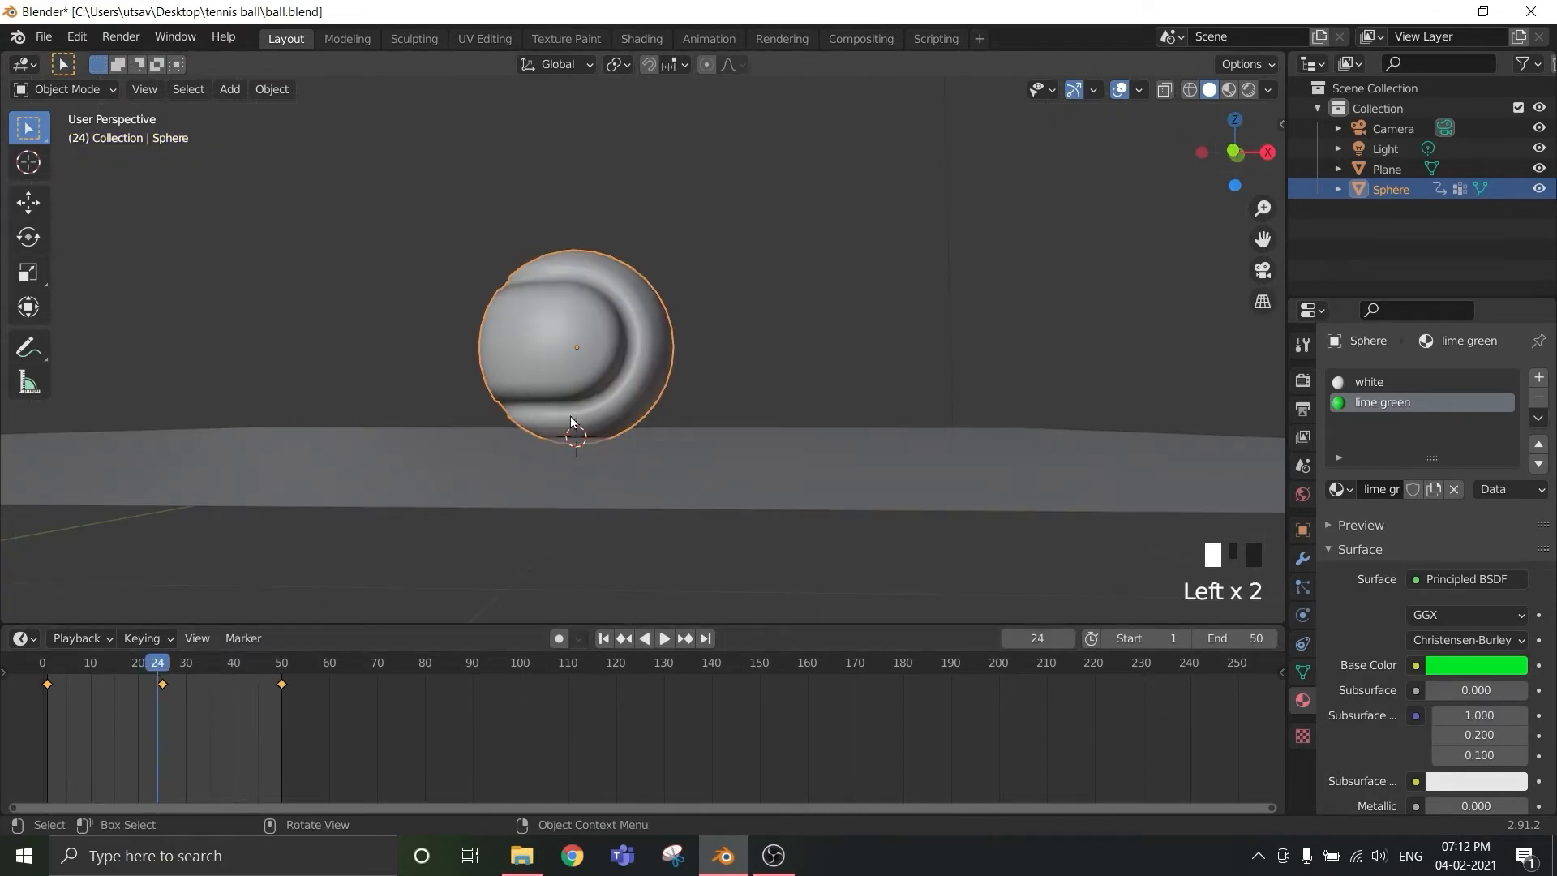
{"action": "key", "text": "i"}
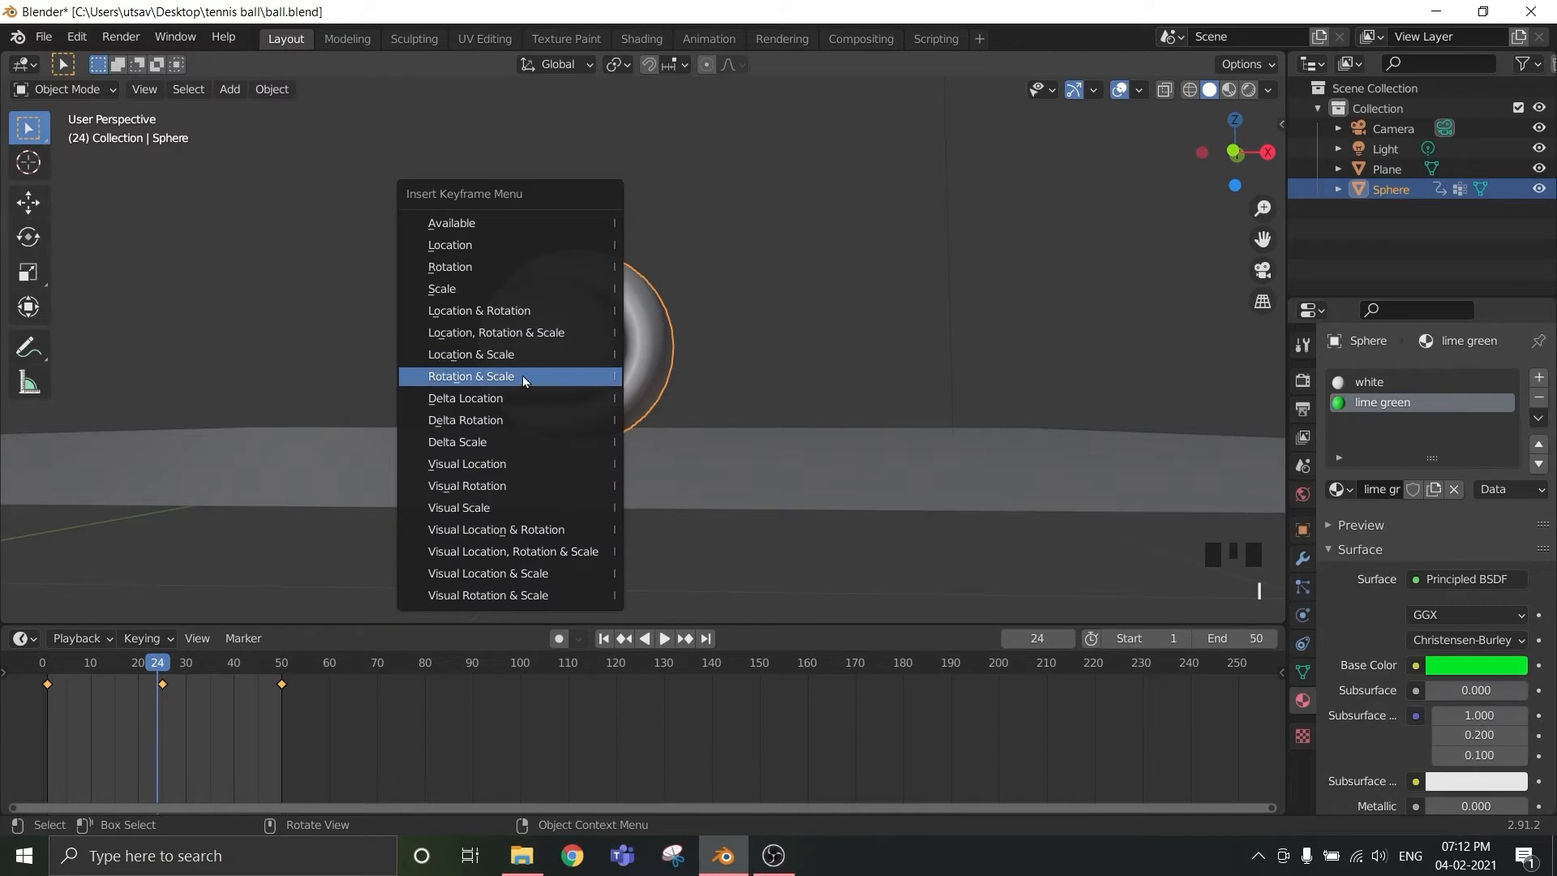
{"action": "left_click", "coordinate": [519, 355]}
{"action": "key", "text": "i"}
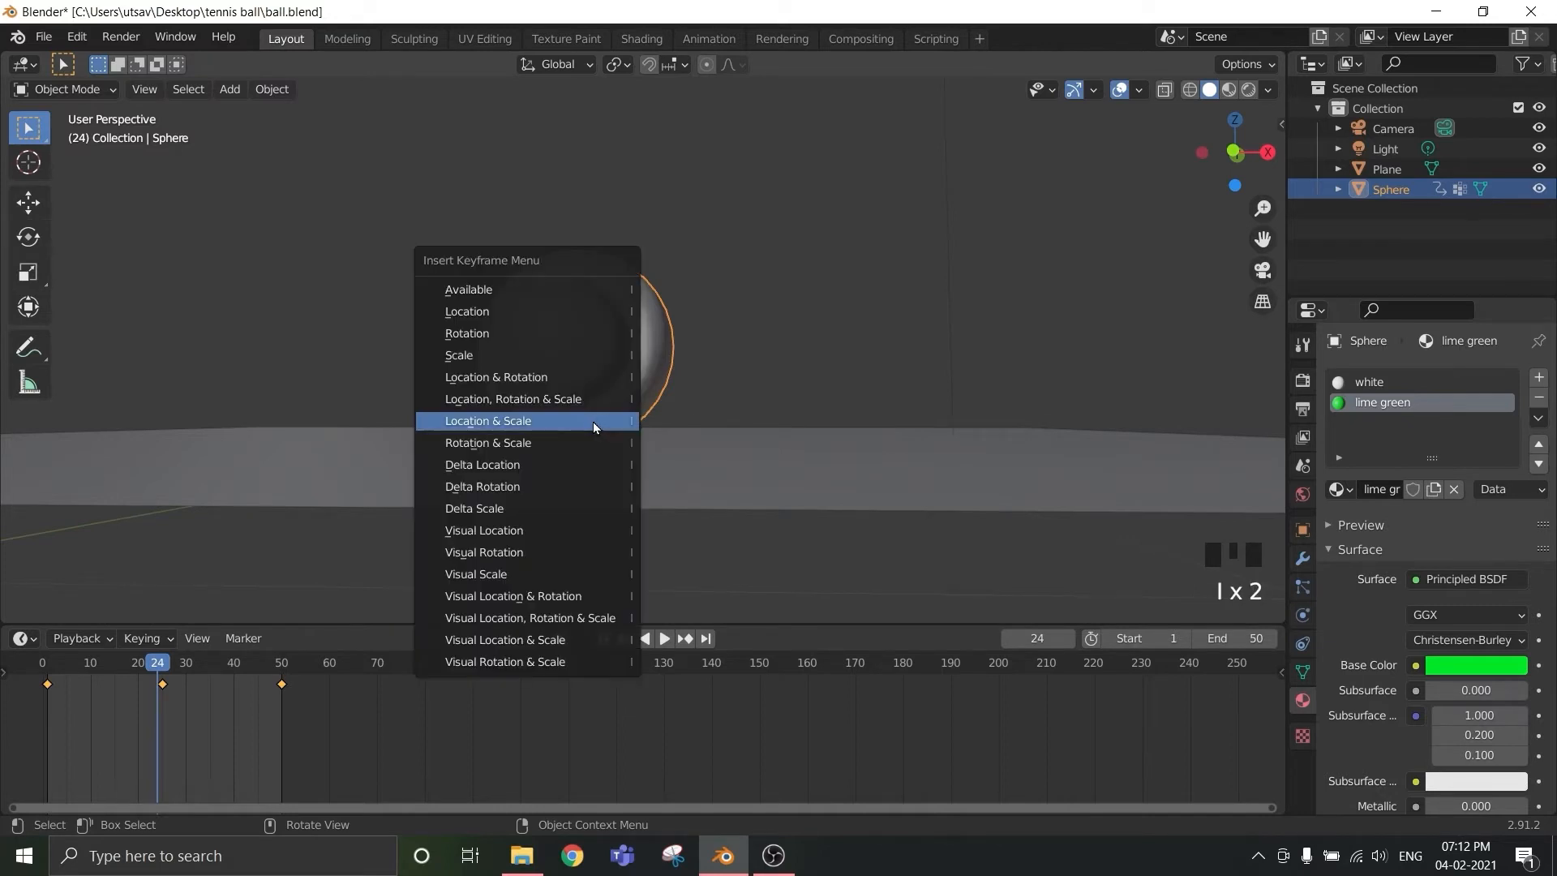
{"action": "left_click", "coordinate": [549, 422]}
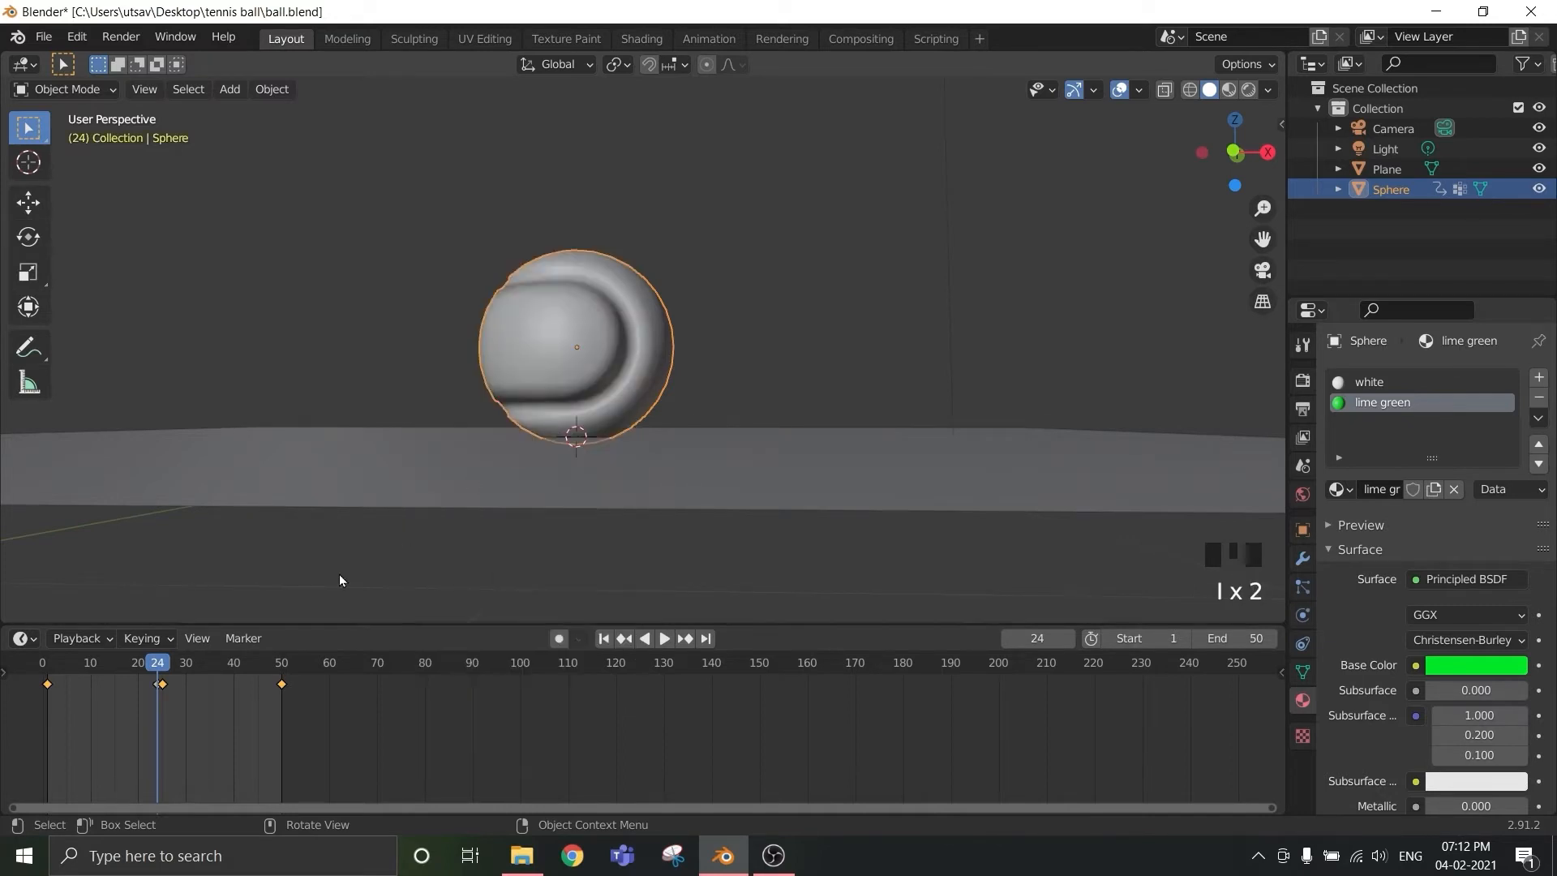
- Go to frame 26, just after the contact, and insert a Location & Scale keyframe for the ball
{"action": "left_click", "coordinate": [168, 666]}
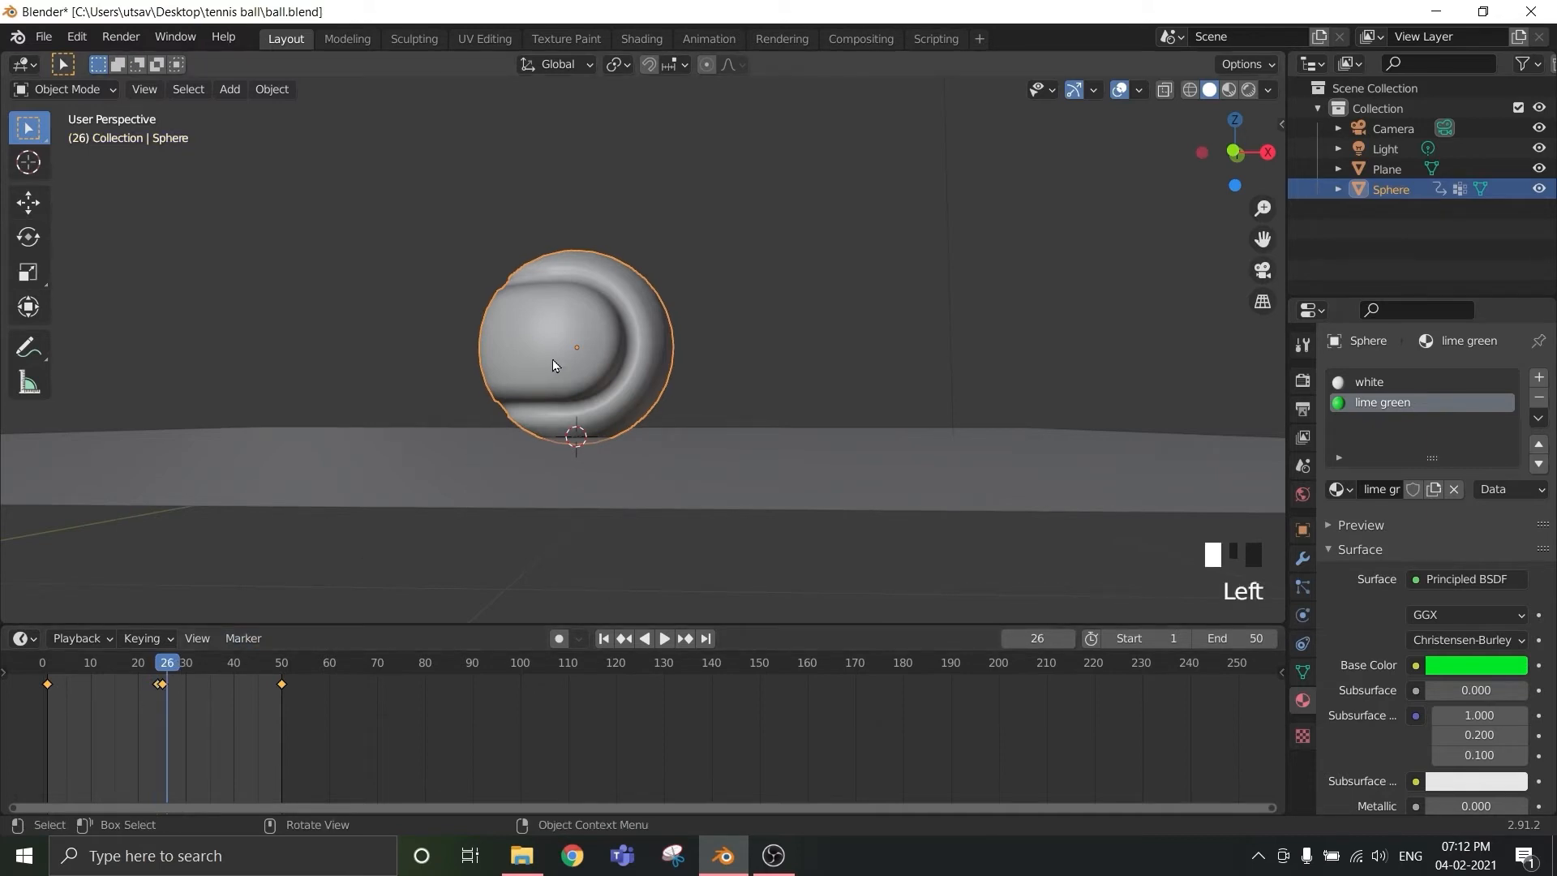
{"action": "key", "text": "i"}
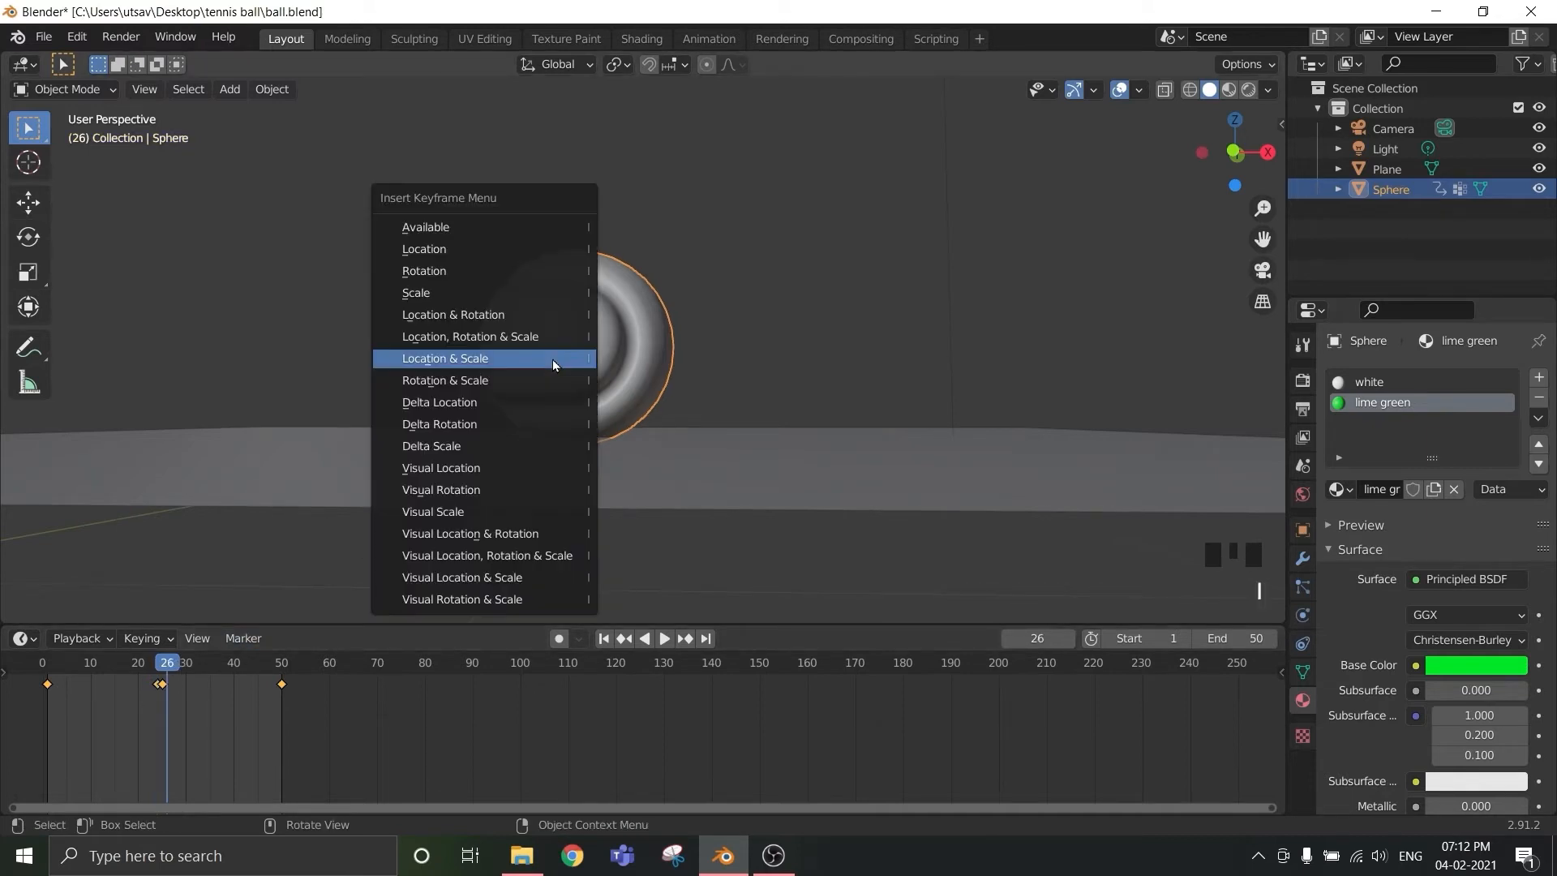
{"action": "left_click", "coordinate": [472, 360]}
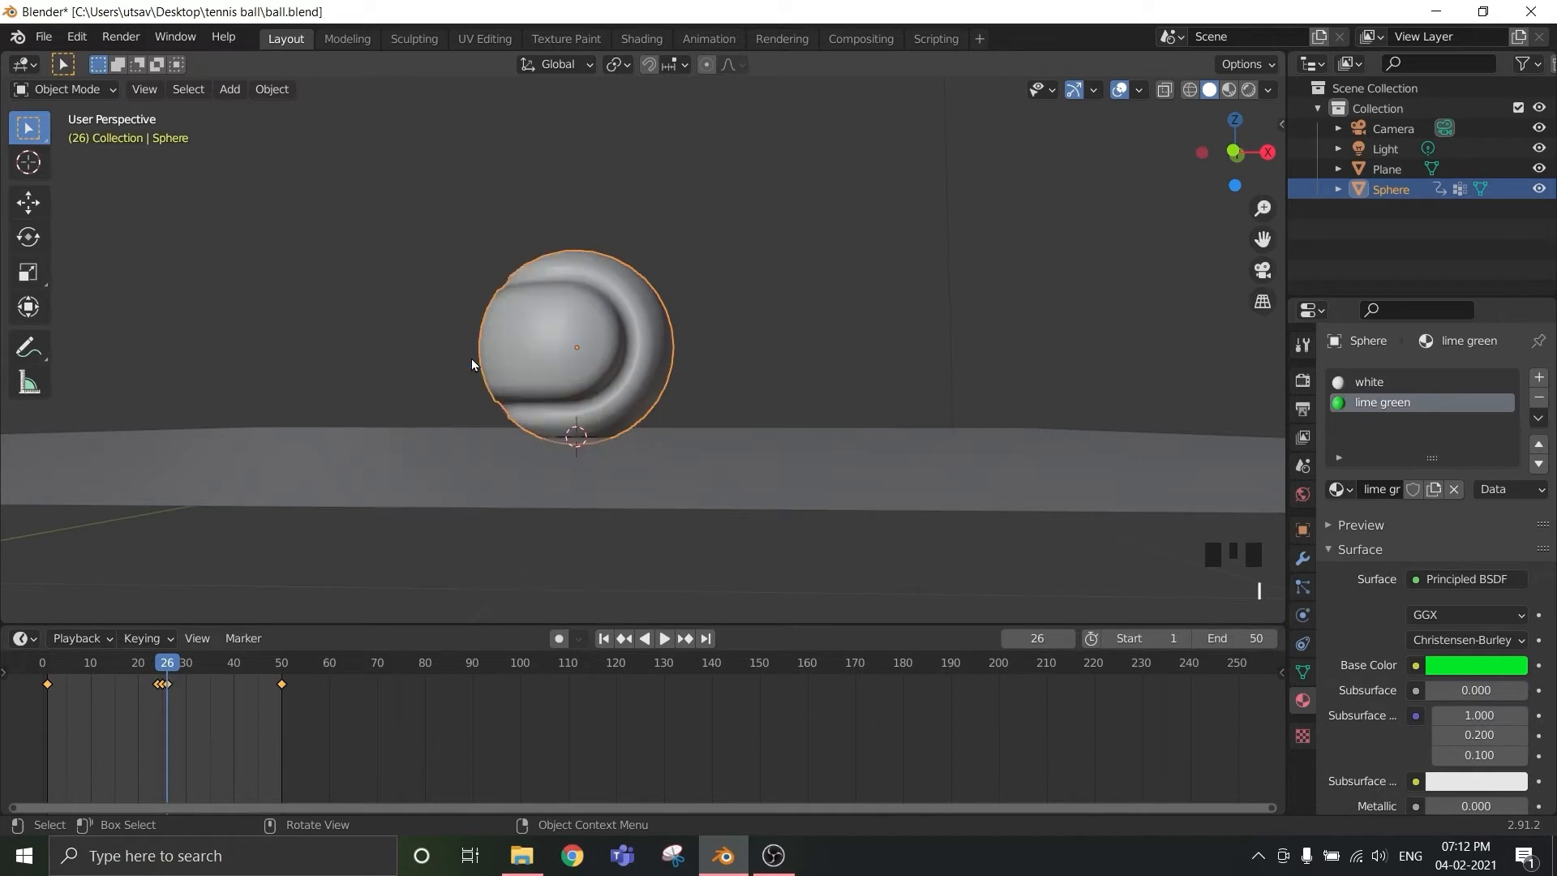
- Return to frame 25 and, in front view, stretch the ball along X by a factor of 1.15
{"action": "left_click", "coordinate": [167, 667]}
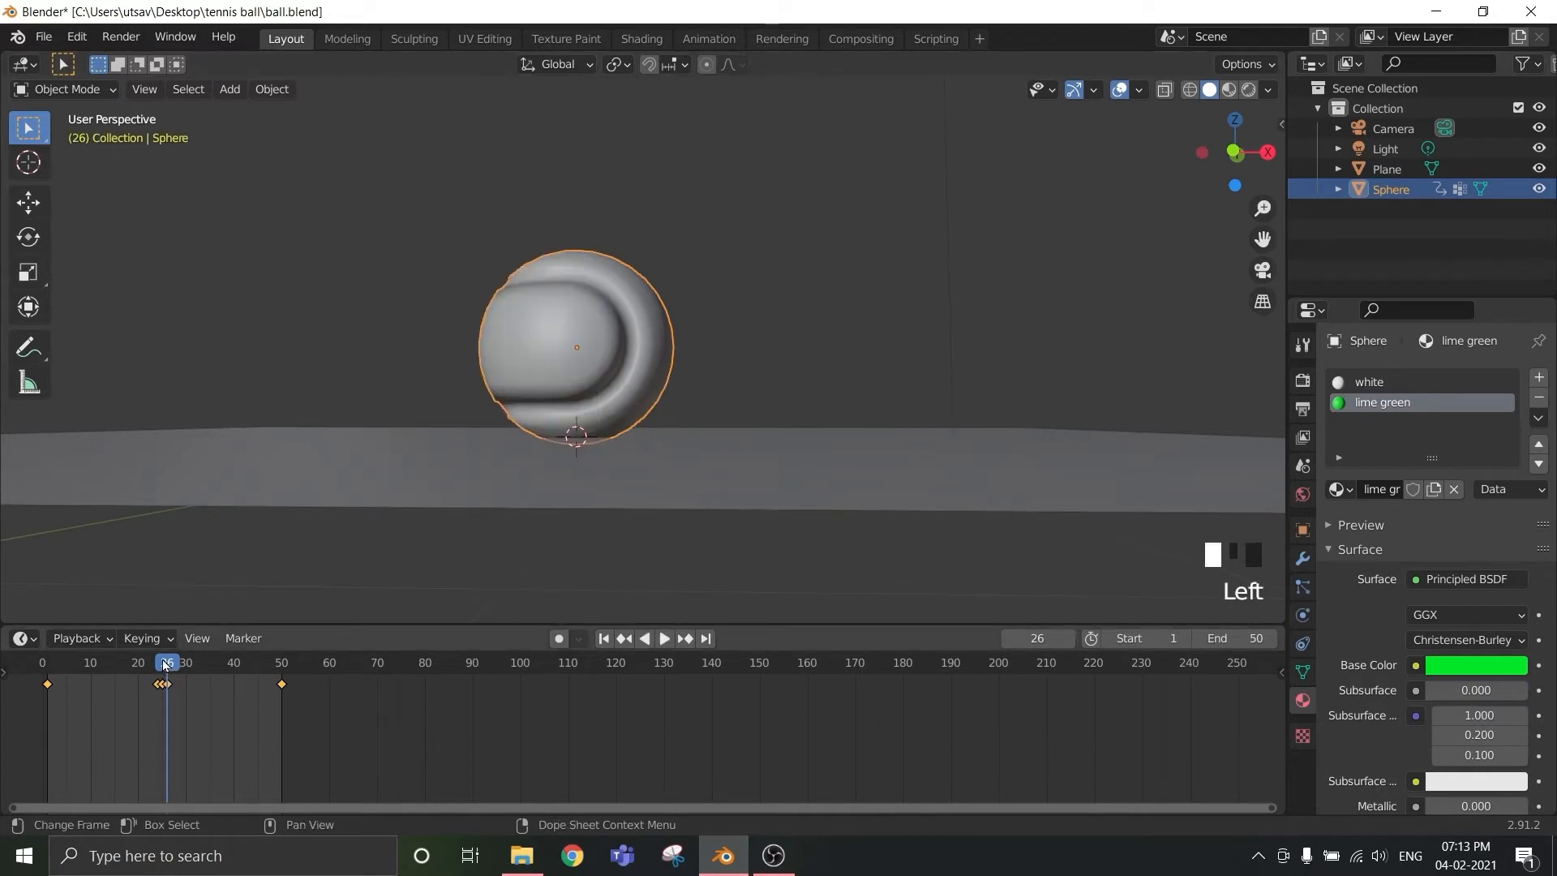
{"action": "left_click", "coordinate": [162, 665]}
{"action": "key", "text": "KP_1"}
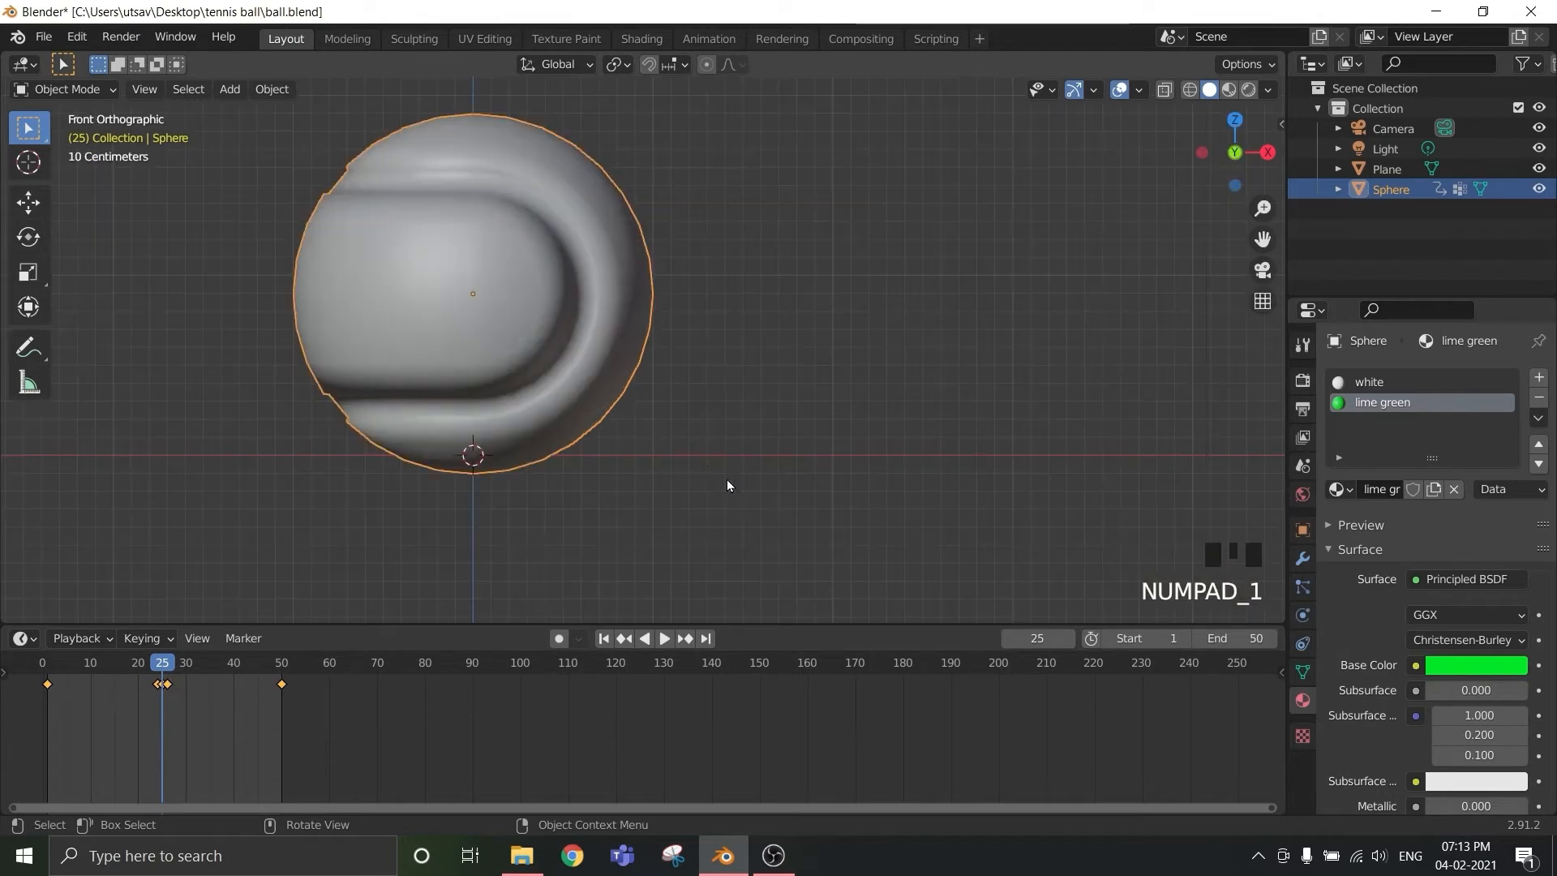
{"action": "scroll", "coordinate": [727, 481], "scroll_direction": "down", "scroll_amount": 3}
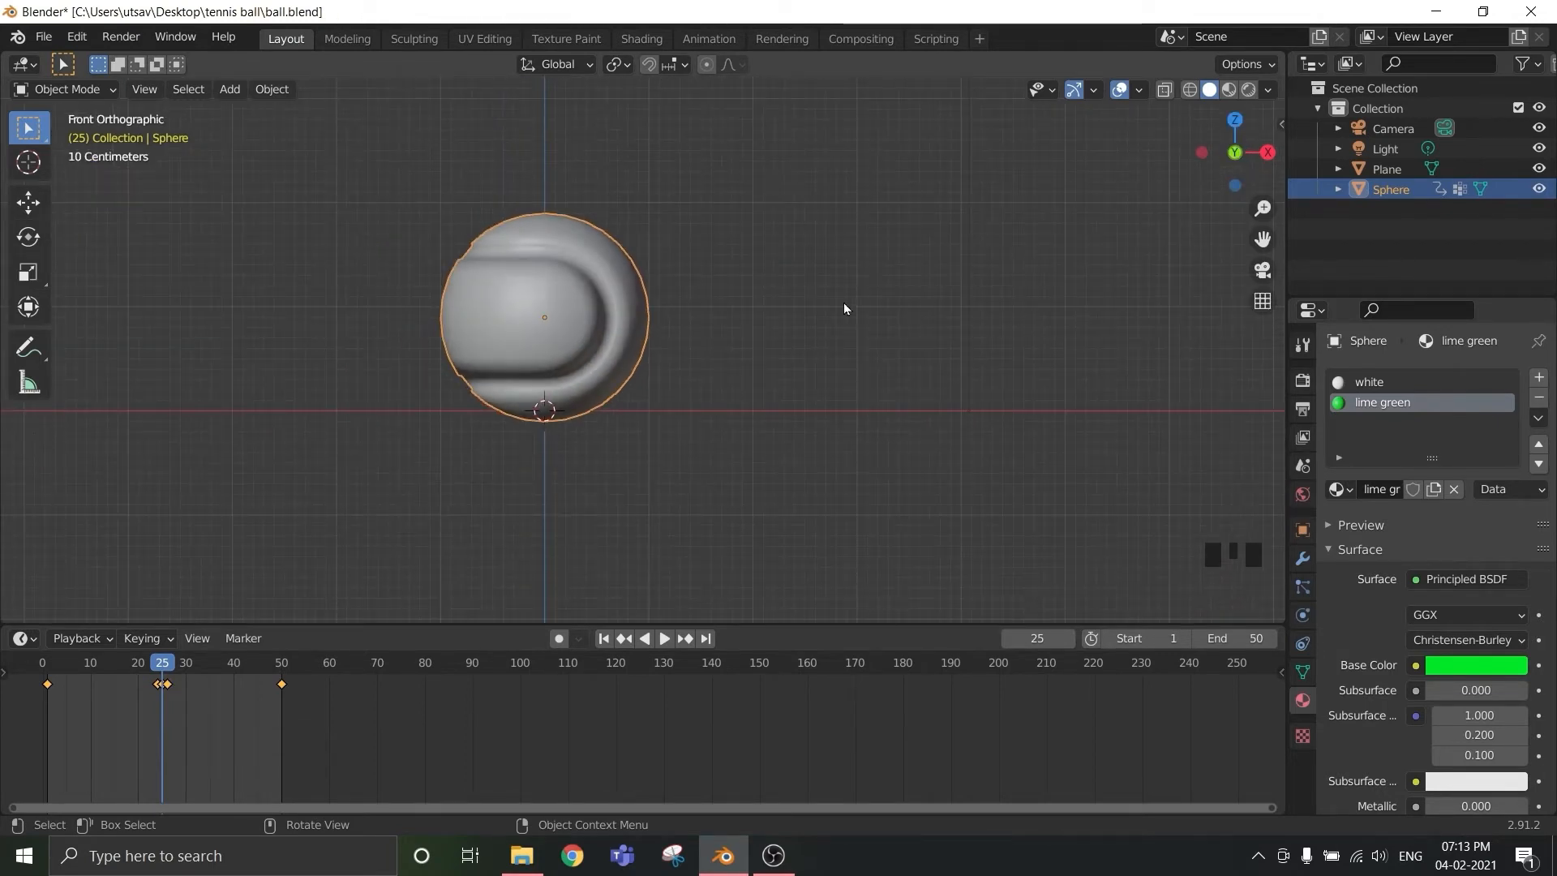
{"action": "key", "text": "s"}
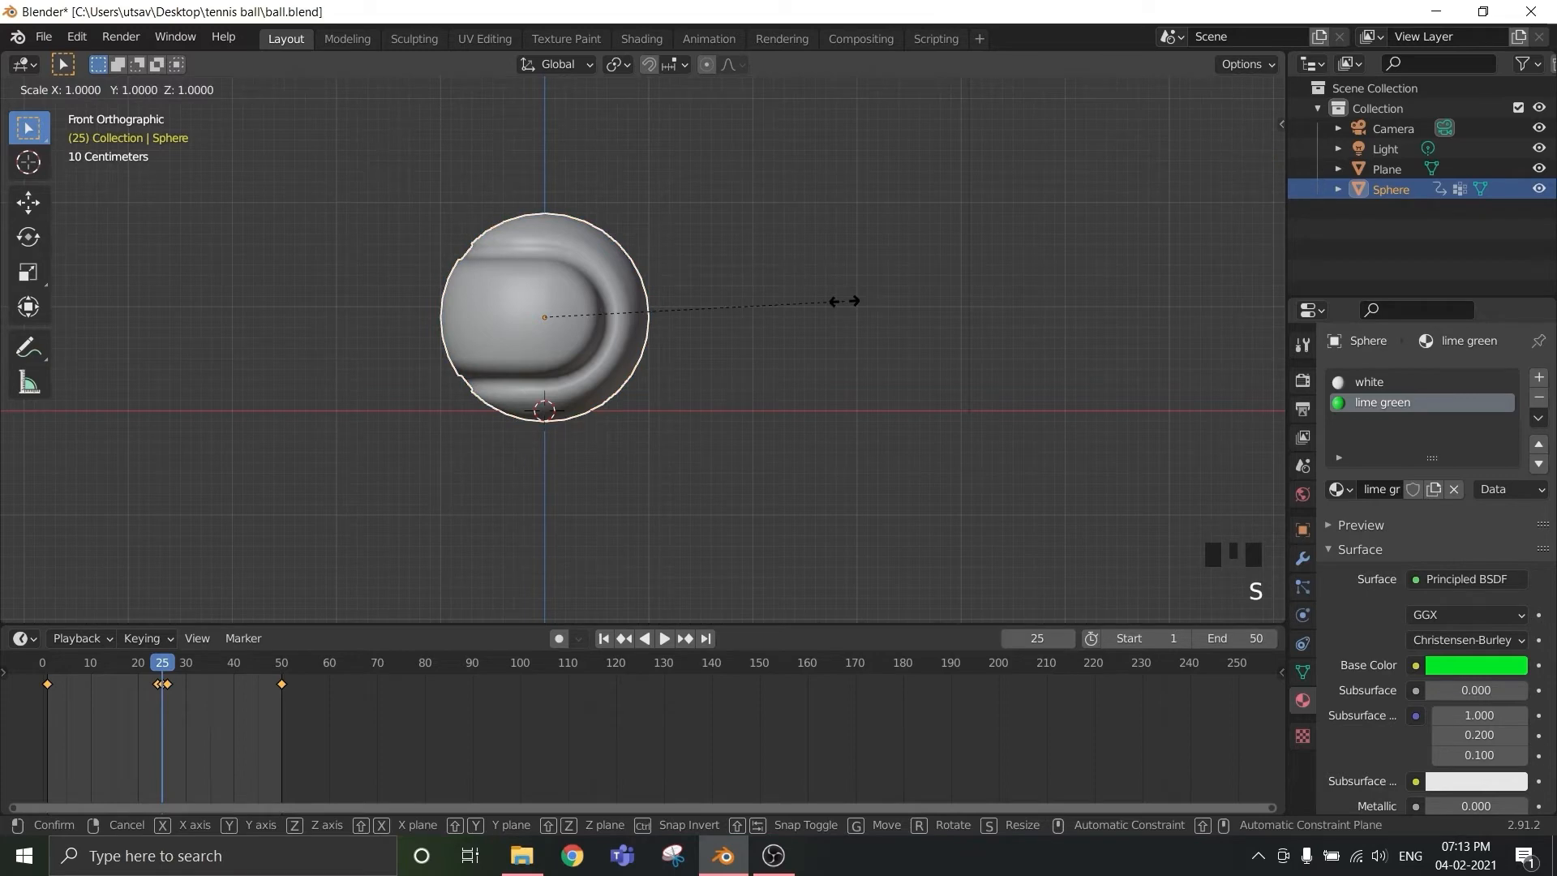
{"action": "key", "text": "x"}
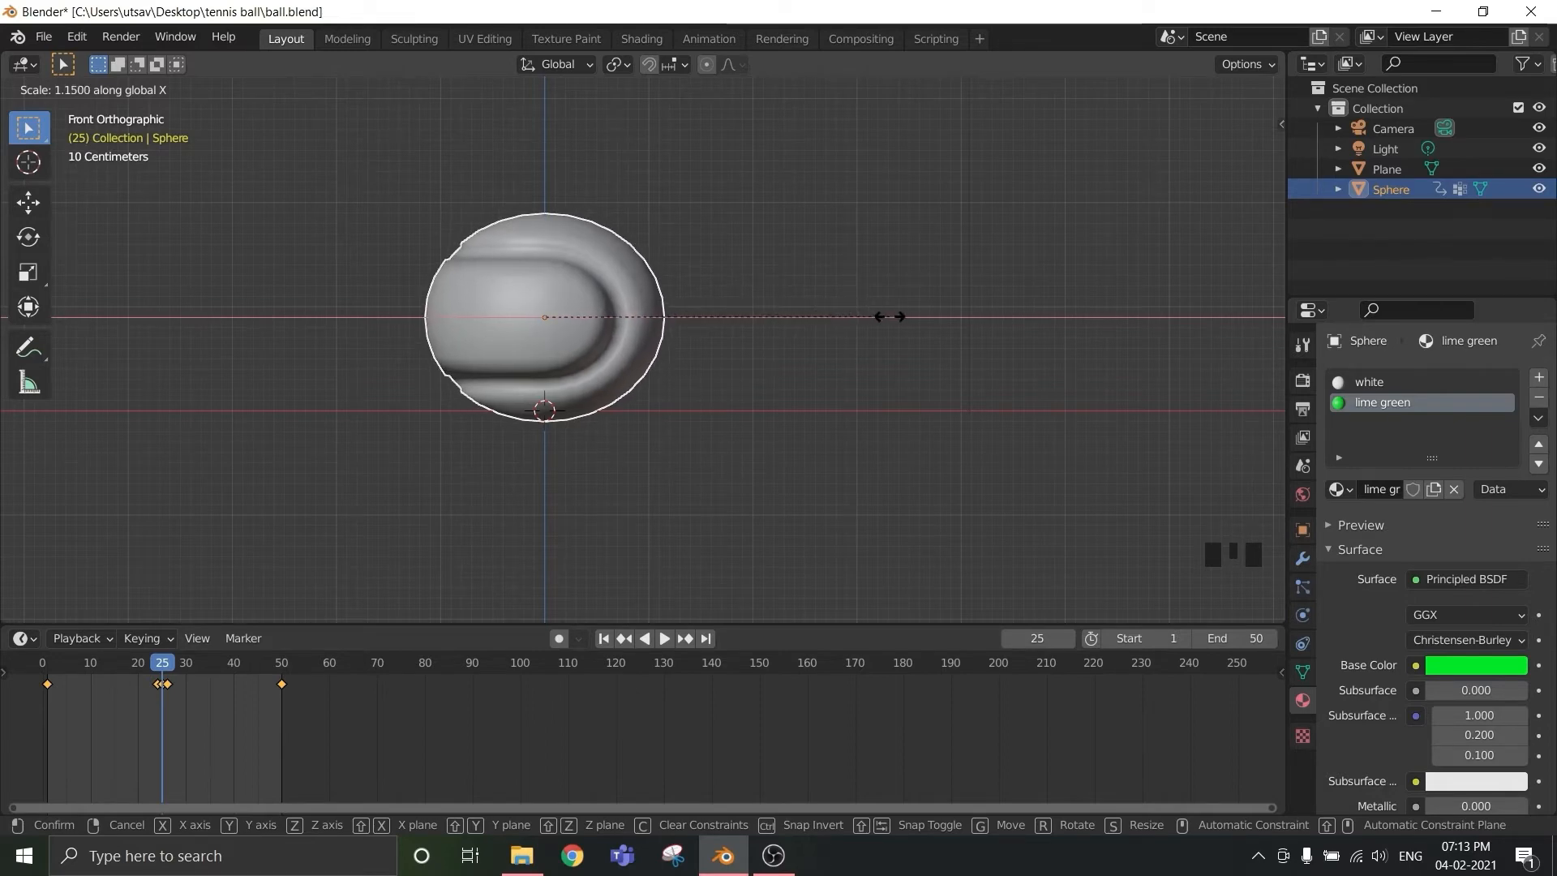
{"action": "left_click", "coordinate": [889, 318]}
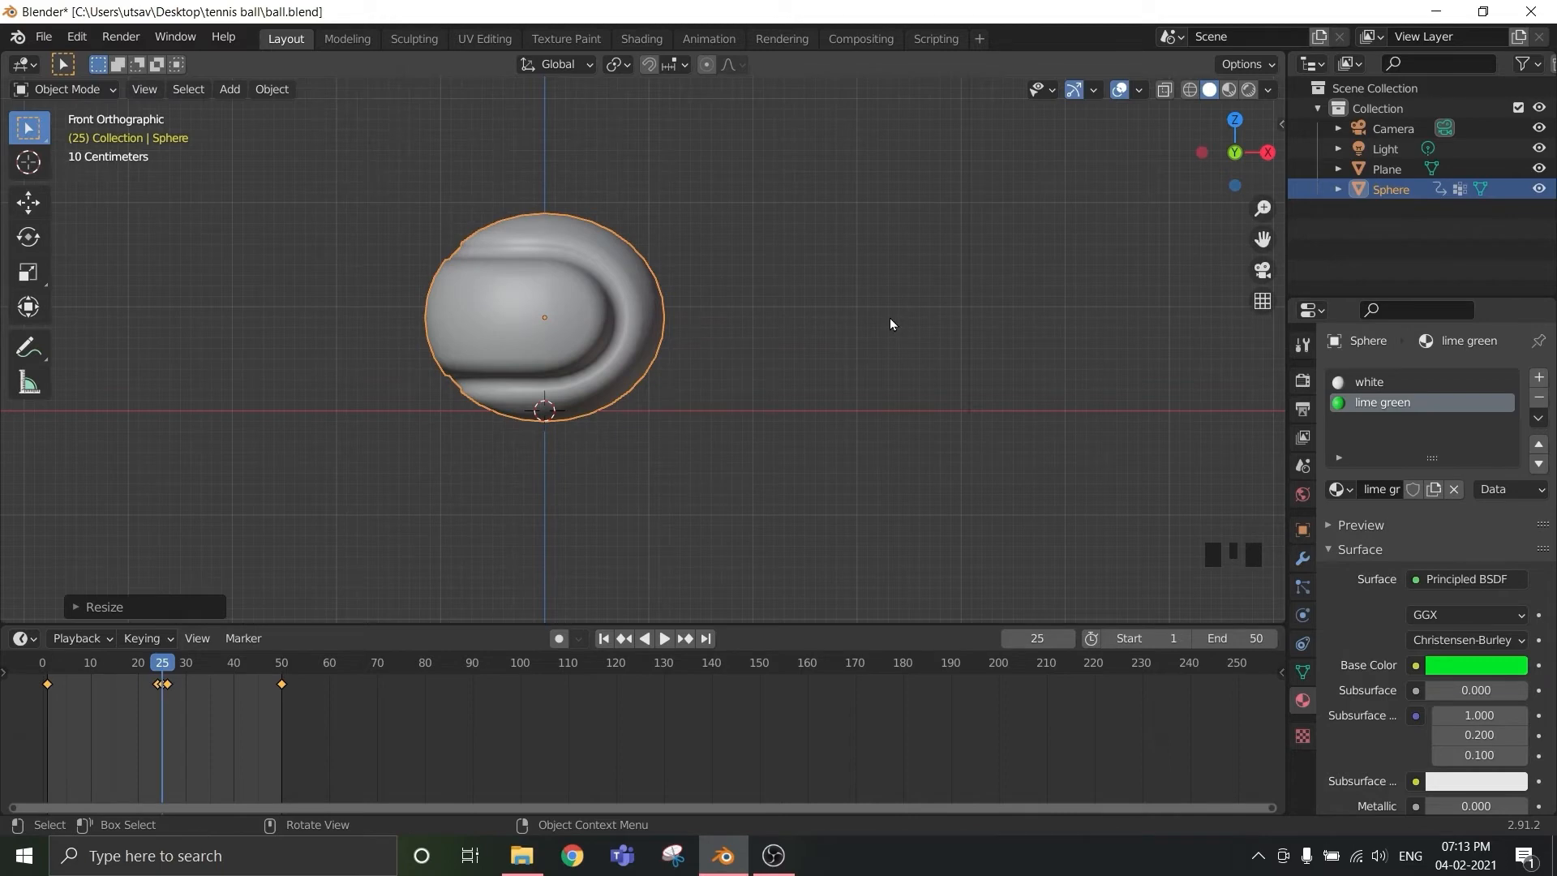
- In top view, stretch the ball along Y by a factor of about 1.09
{"action": "key", "text": "KP_7"}
{"action": "scroll", "coordinate": [888, 318], "scroll_direction": "down", "scroll_amount": 3}
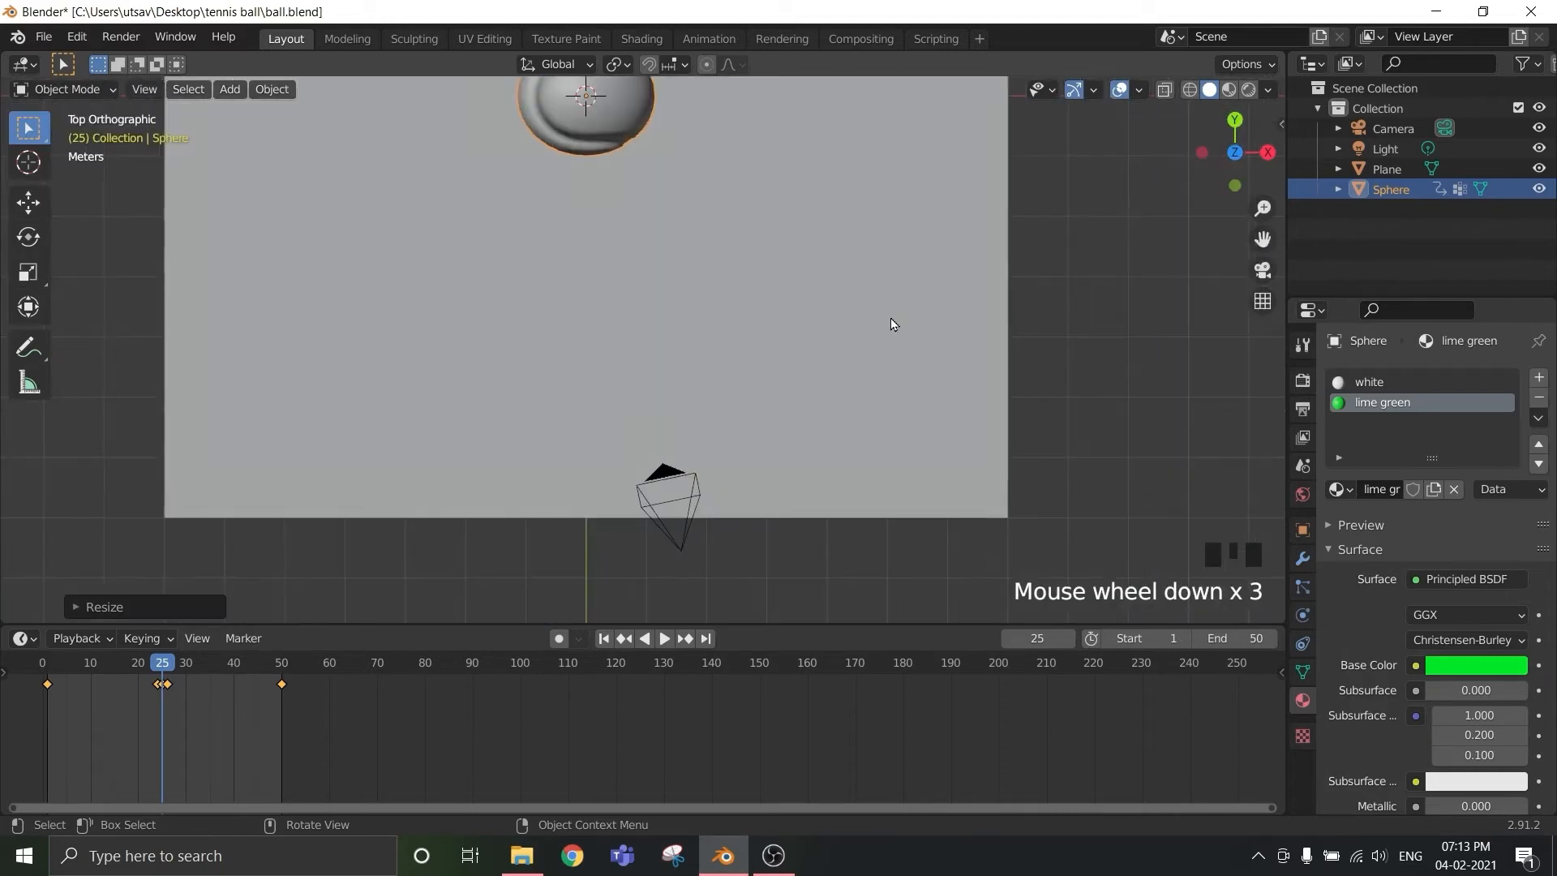
{"action": "middle_click_drag", "start_coordinate": [846, 259], "coordinate": [807, 435], "text": "shift"}
{"action": "scroll", "coordinate": [764, 448], "scroll_direction": "up", "scroll_amount": 3}
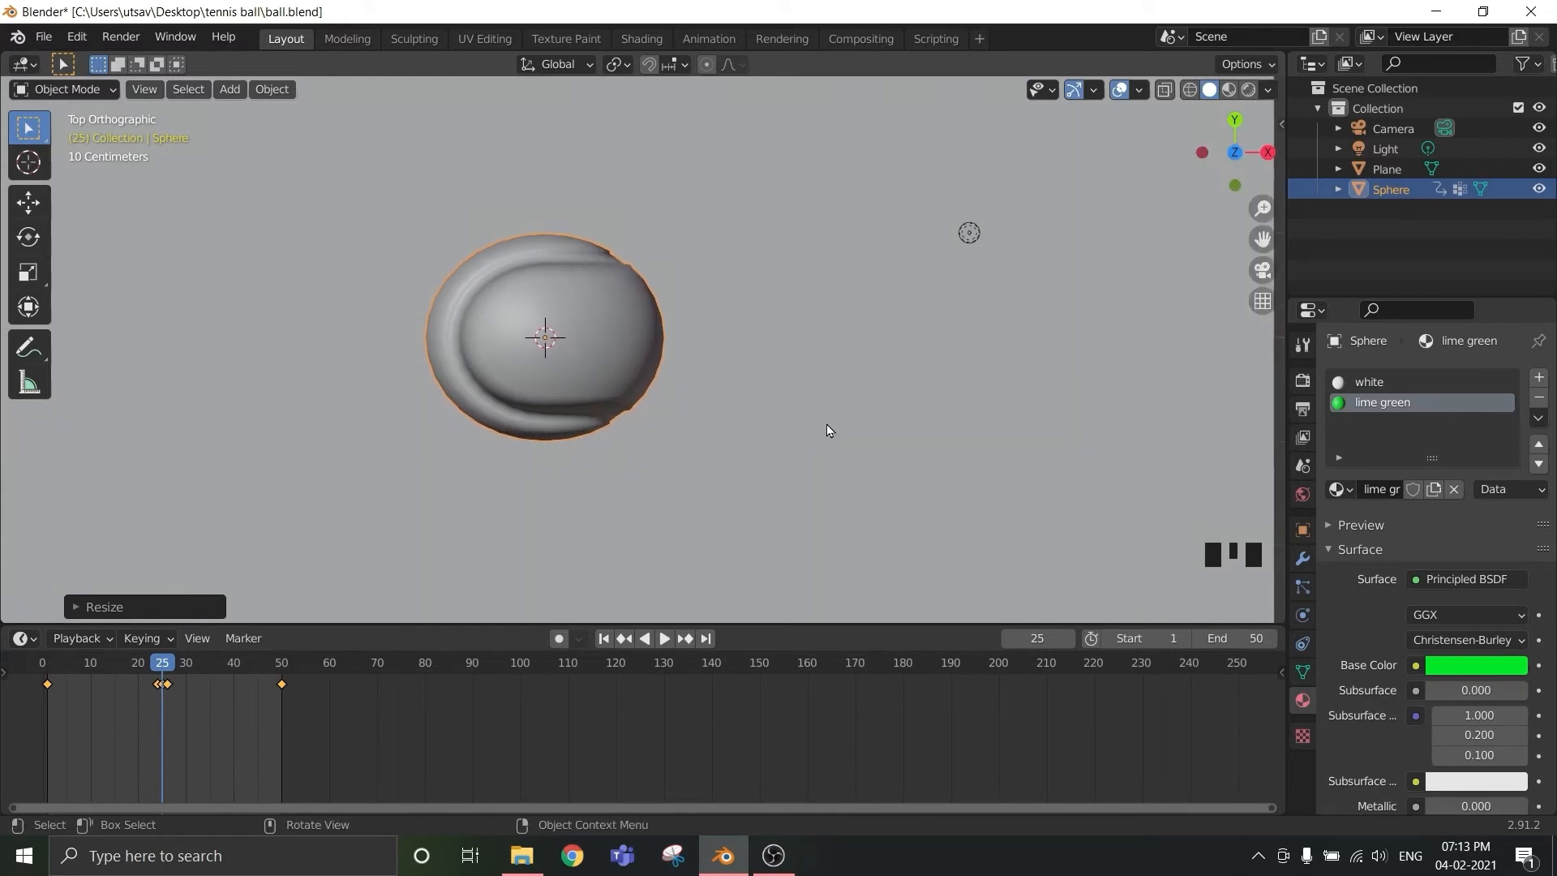
{"action": "key", "text": "s"}
{"action": "key", "text": "y"}
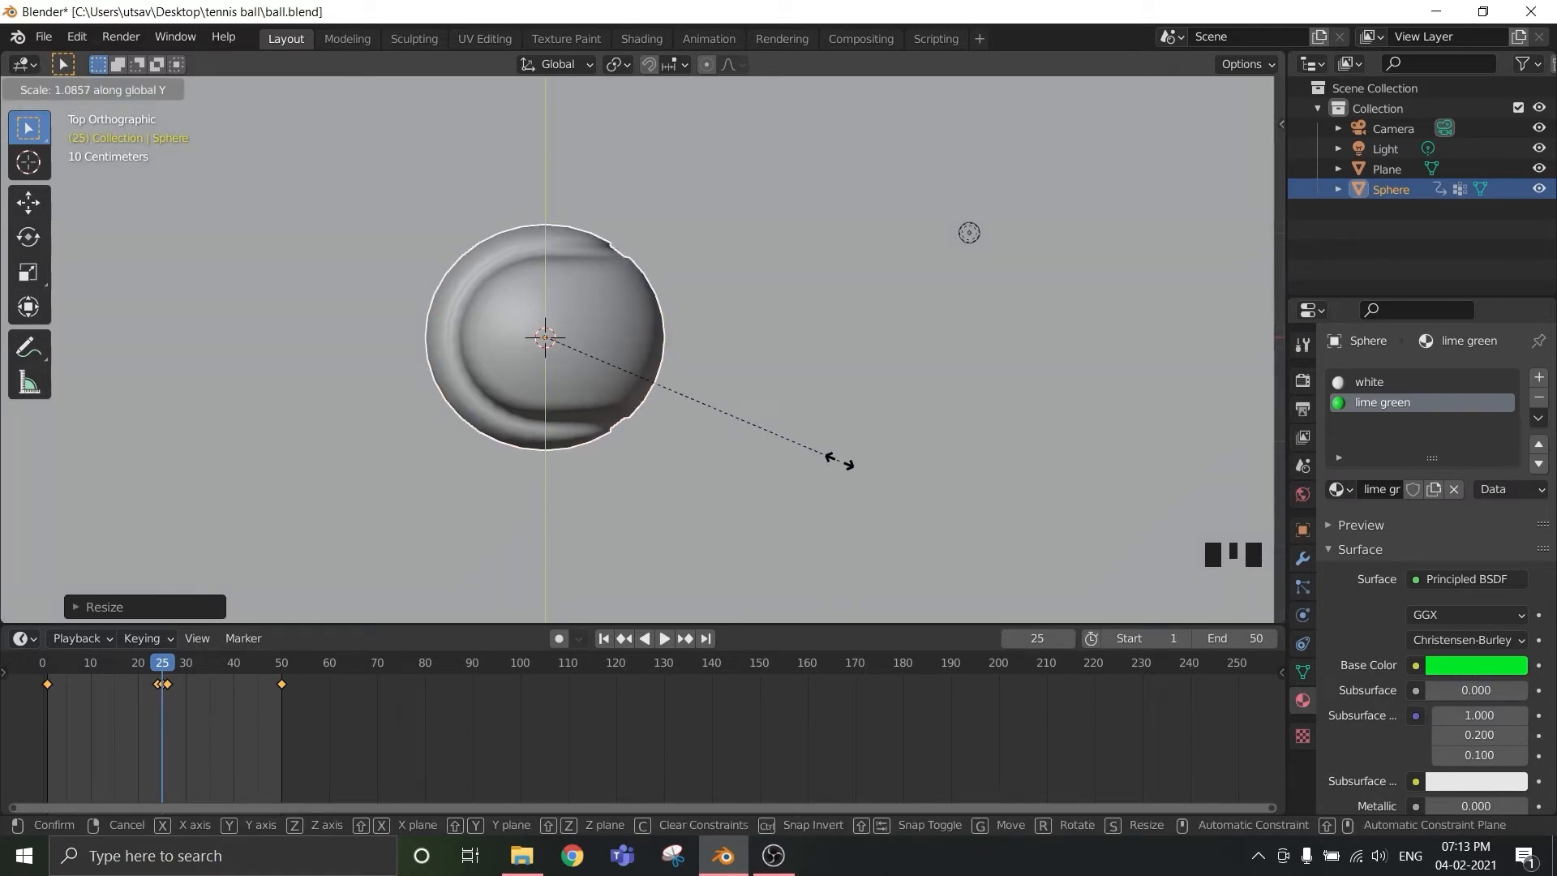
{"action": "left_click", "coordinate": [840, 464]}
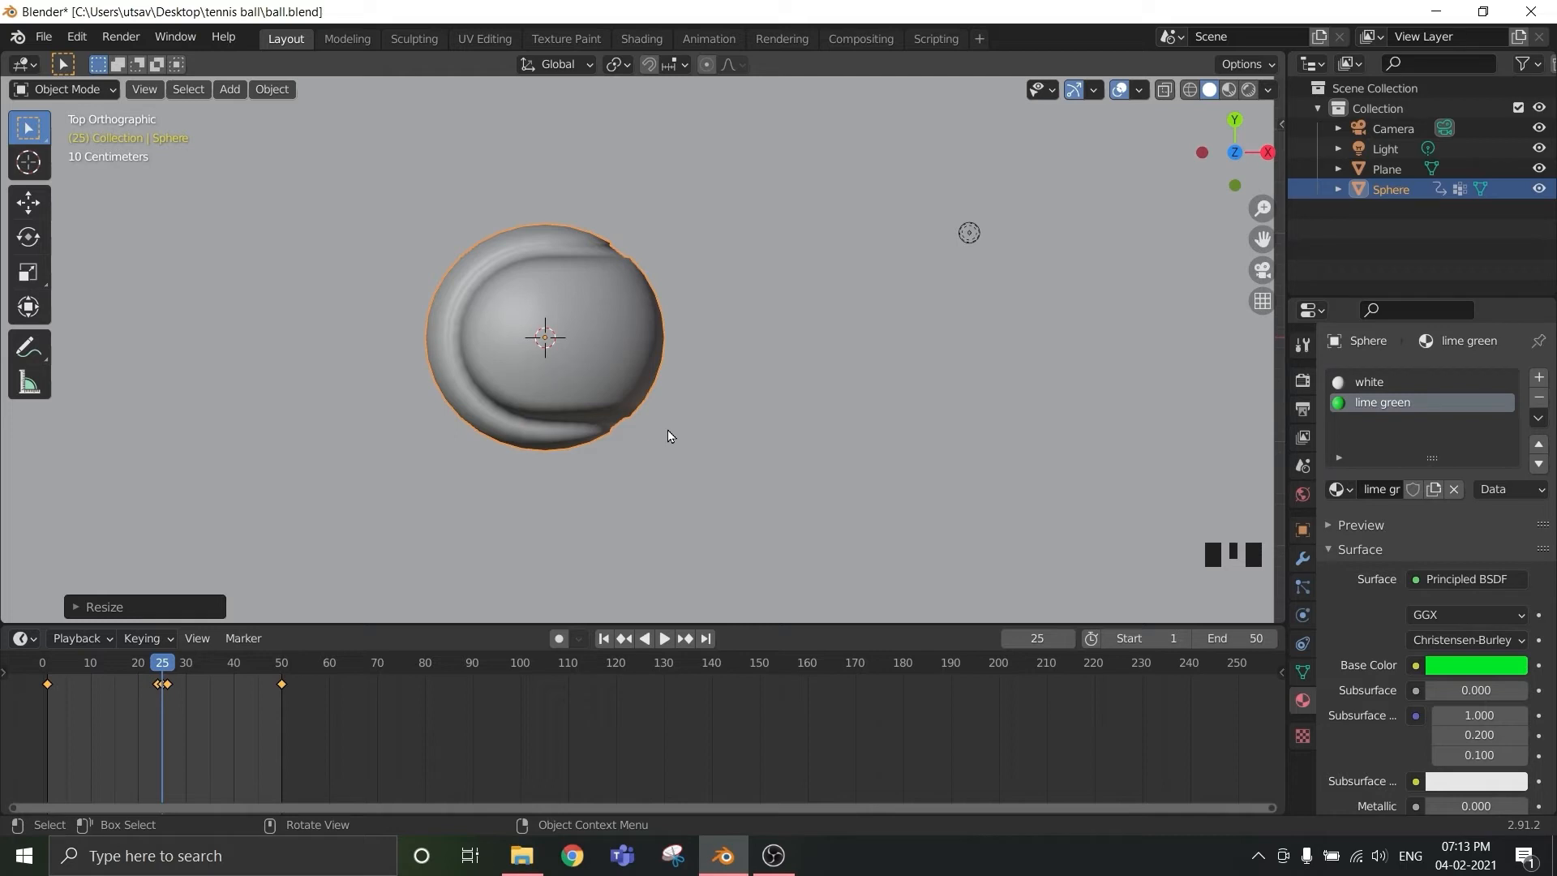
- Insert a Location & Scale keyframe for the stretched ball at frame 25
{"action": "key", "text": "i"}
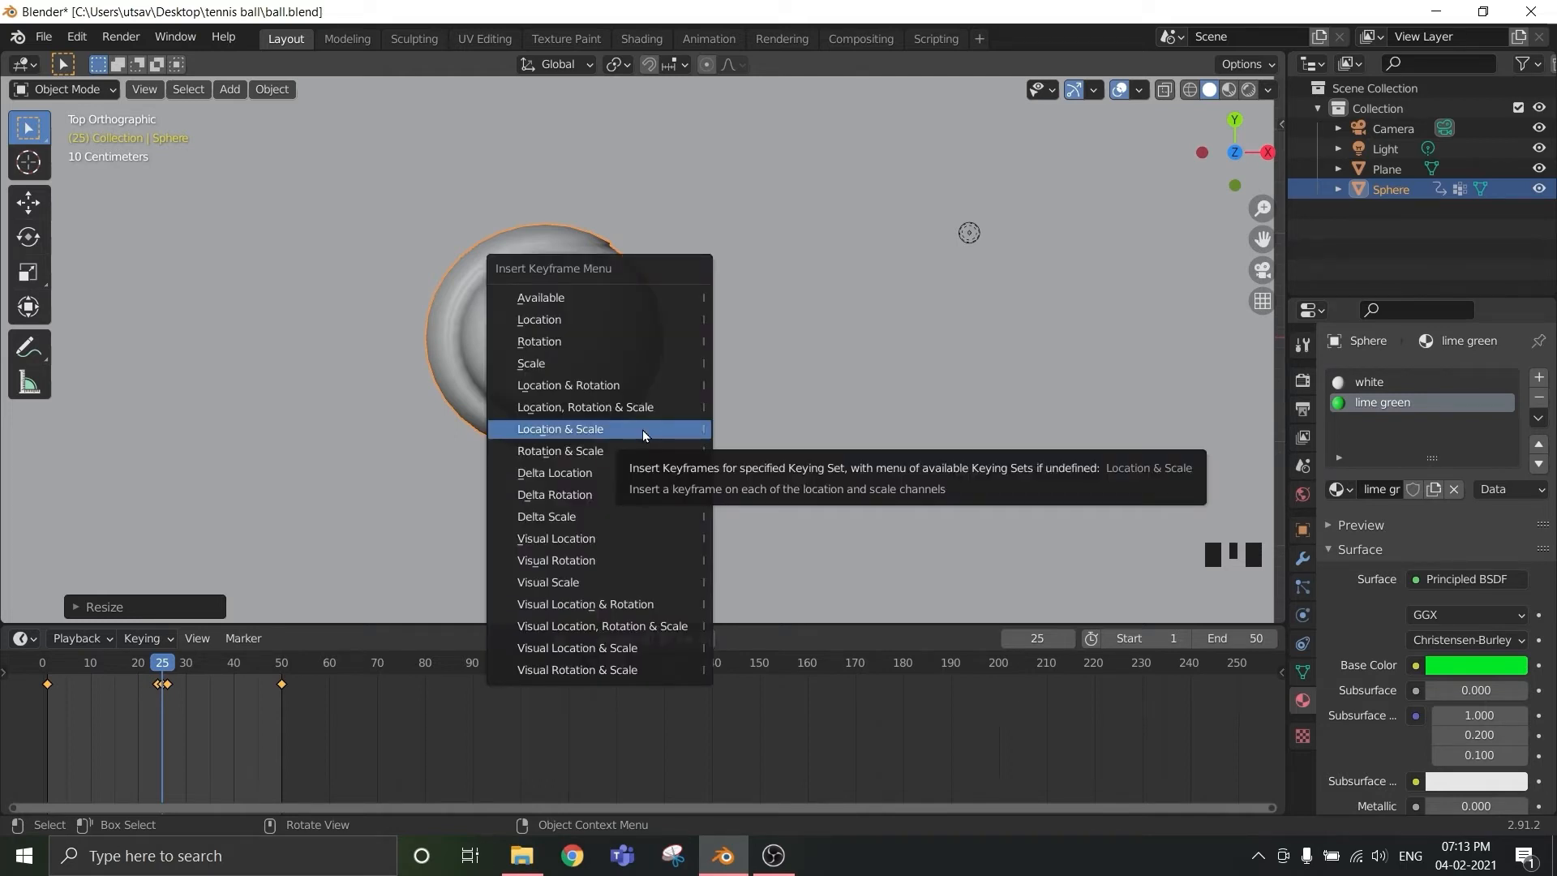
{"action": "left_click", "coordinate": [644, 436]}
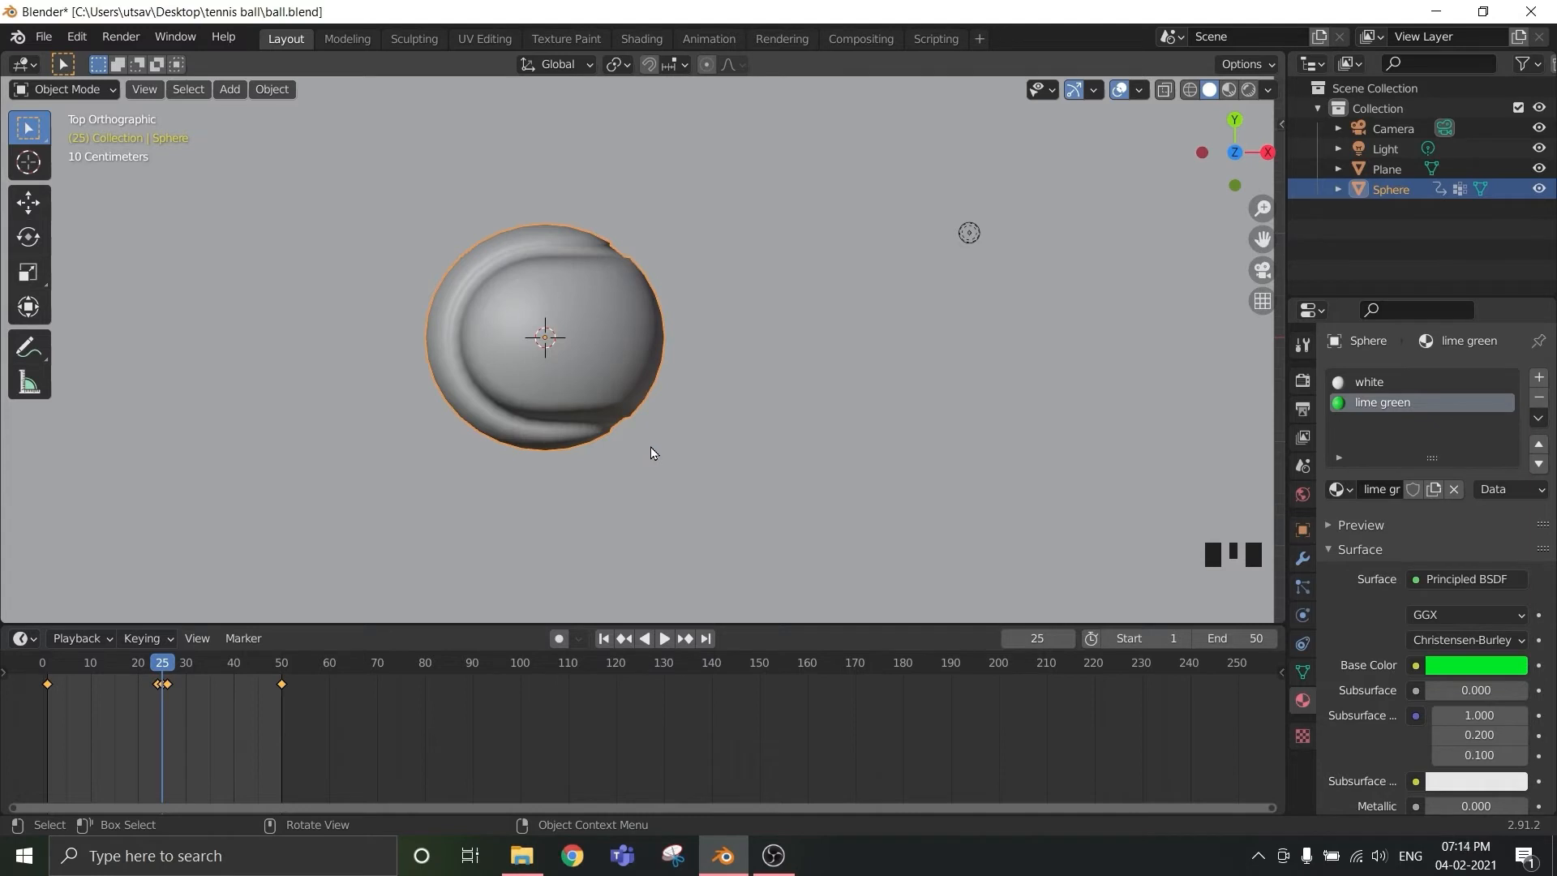
{"action": "middle_click_drag", "start_coordinate": [650, 447], "coordinate": [615, 377]}
{"action": "scroll", "coordinate": [650, 295], "scroll_direction": "down", "scroll_amount": 5}
{"action": "scroll", "coordinate": [615, 377], "scroll_direction": "down", "scroll_amount": 2}
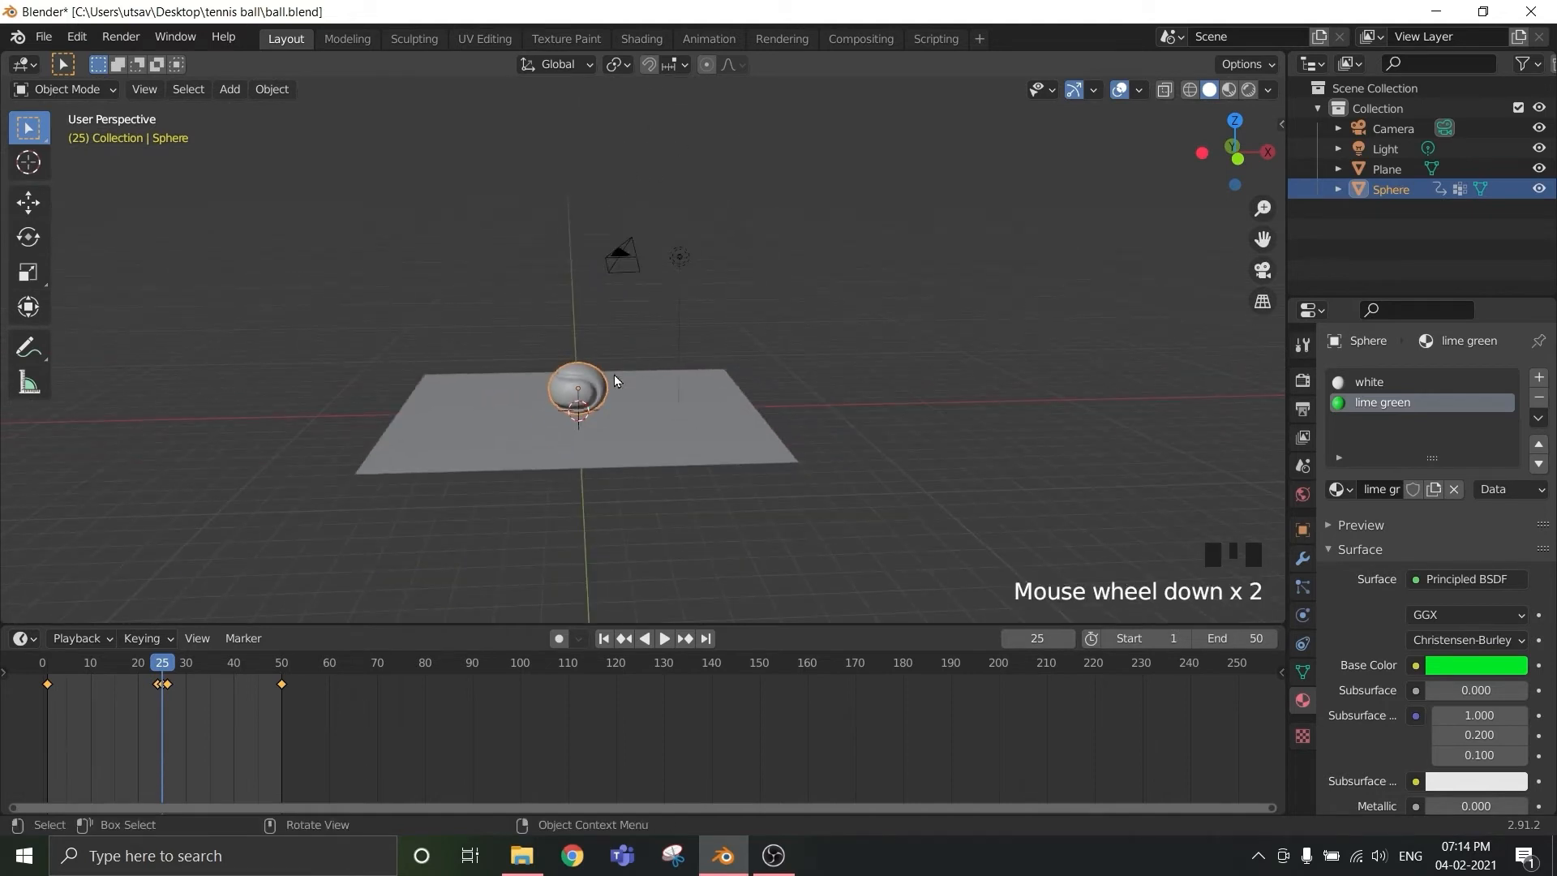
- Play back the bounce animation and watch the ball's squash on the plane from closer up
{"action": "key", "text": "space"}
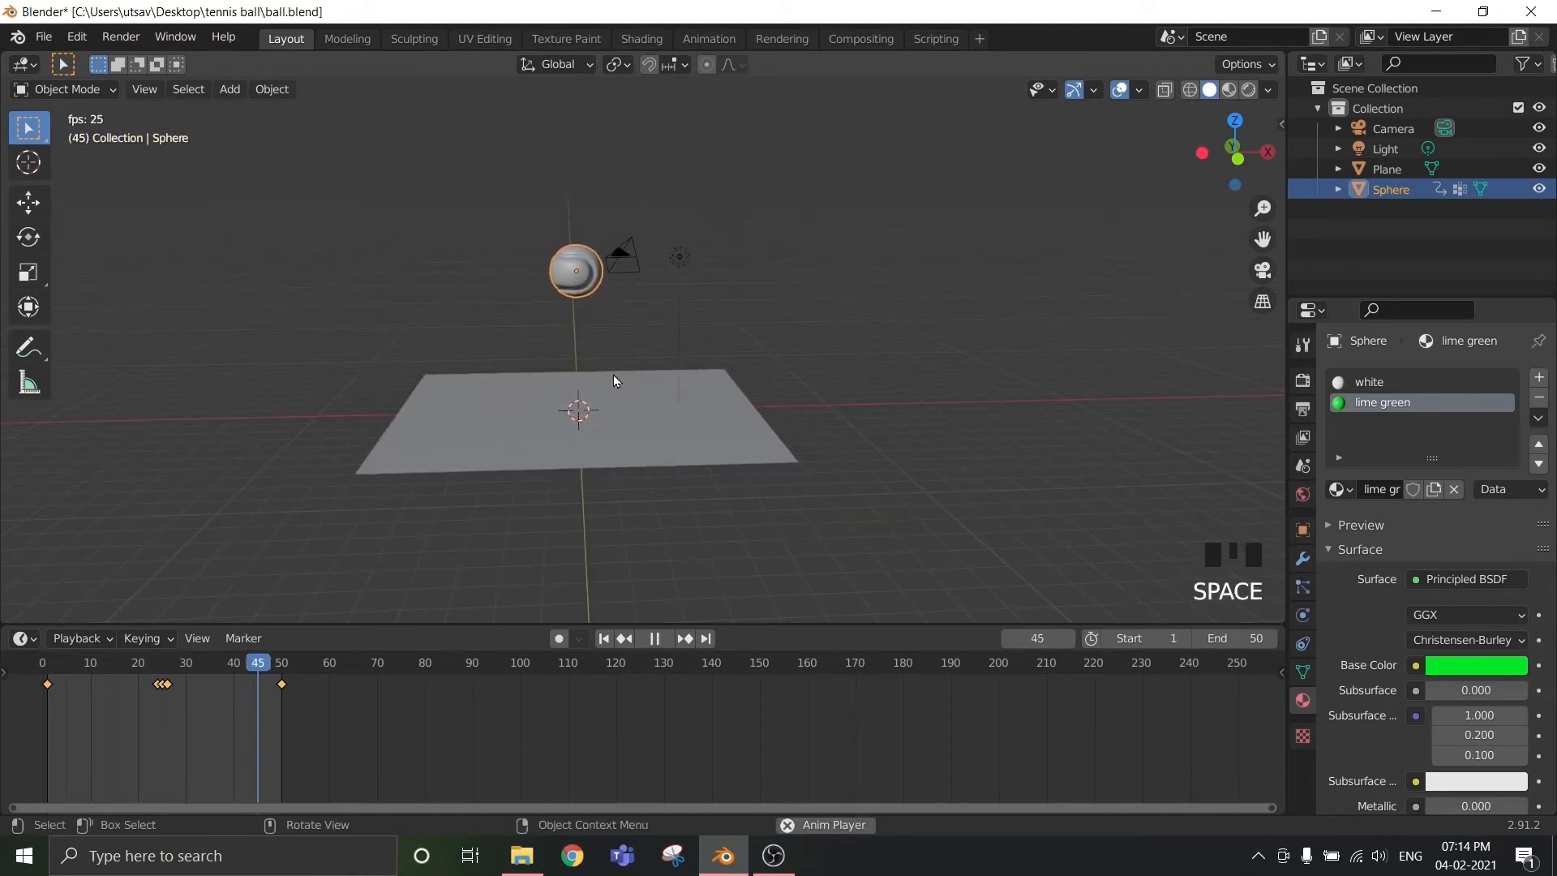
{"action": "scroll", "coordinate": [613, 377], "scroll_direction": "up", "scroll_amount": 4}
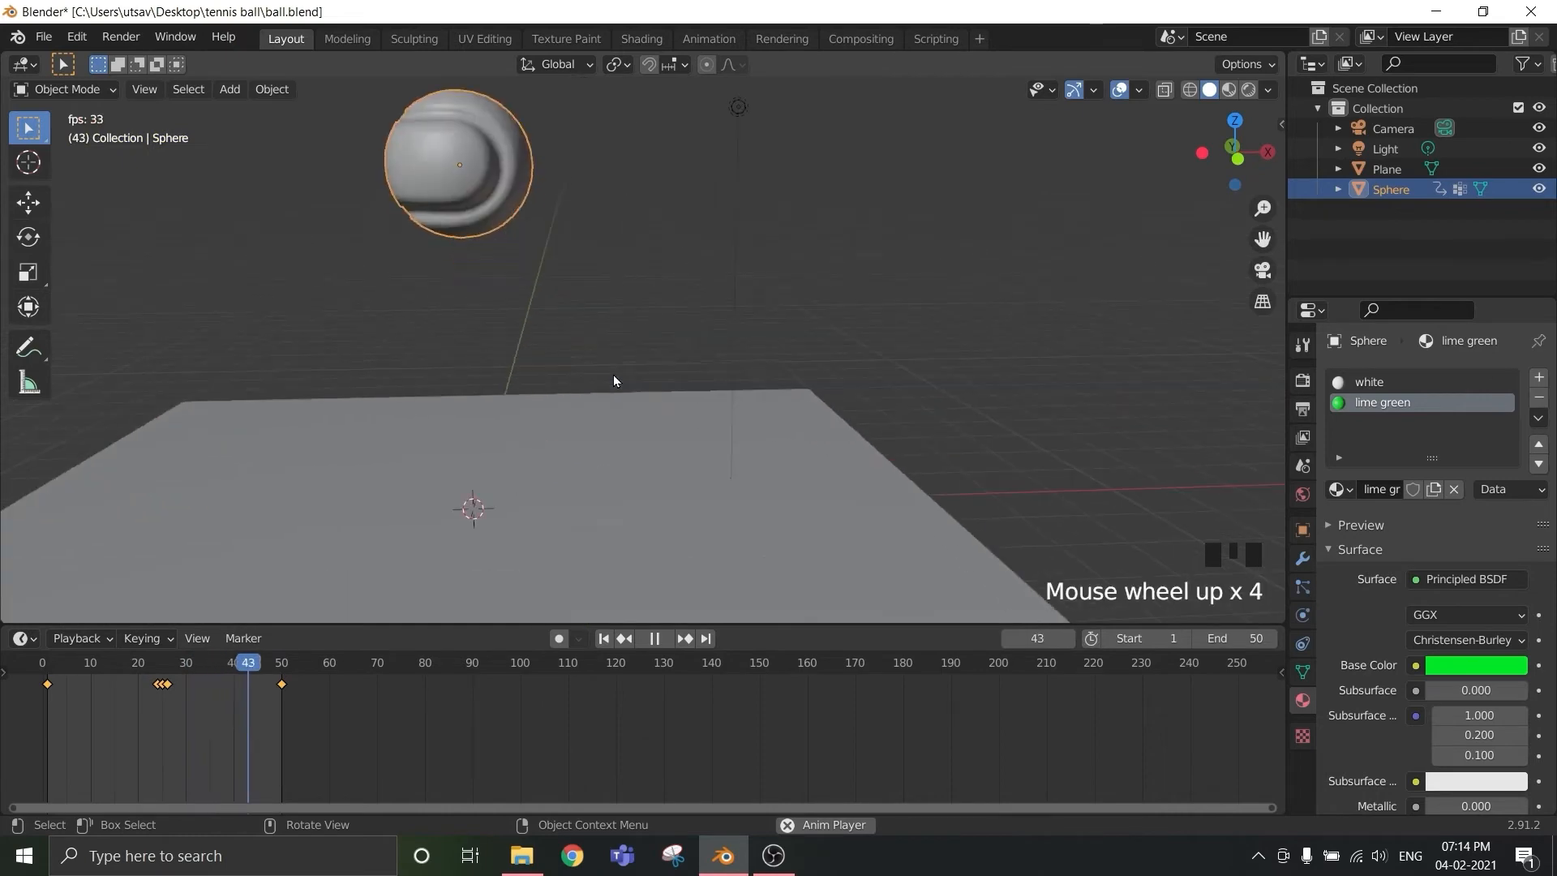
{"action": "scroll", "coordinate": [613, 378], "scroll_direction": "down", "scroll_amount": 2}
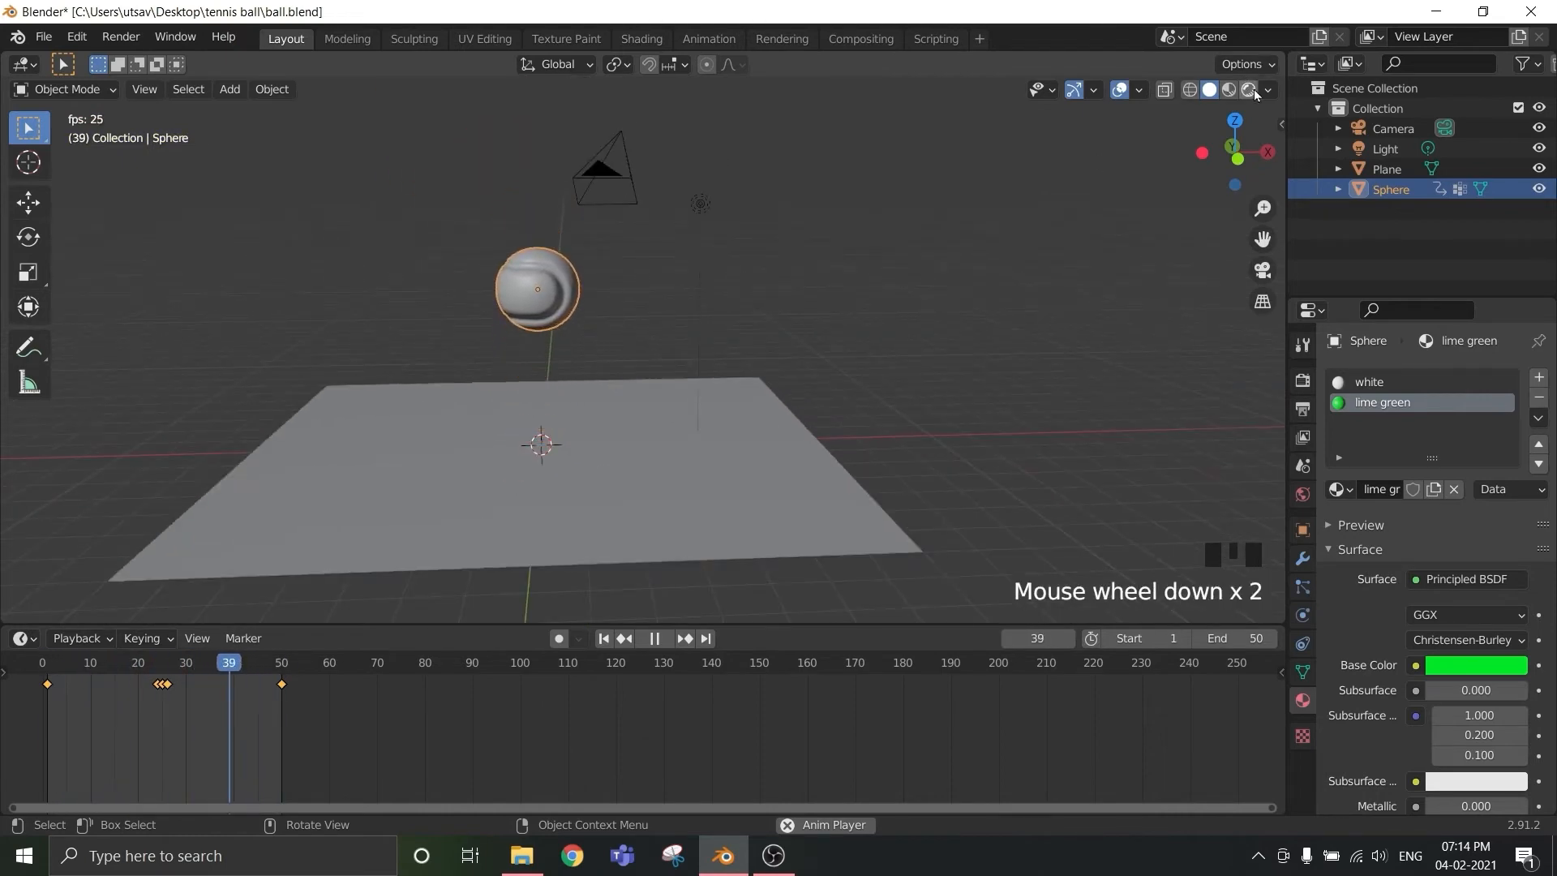
- Switch the viewport to rendered shading and change the render engine to Eevee
{"action": "left_click", "coordinate": [1249, 89]}
{"action": "left_click", "coordinate": [1302, 380]}
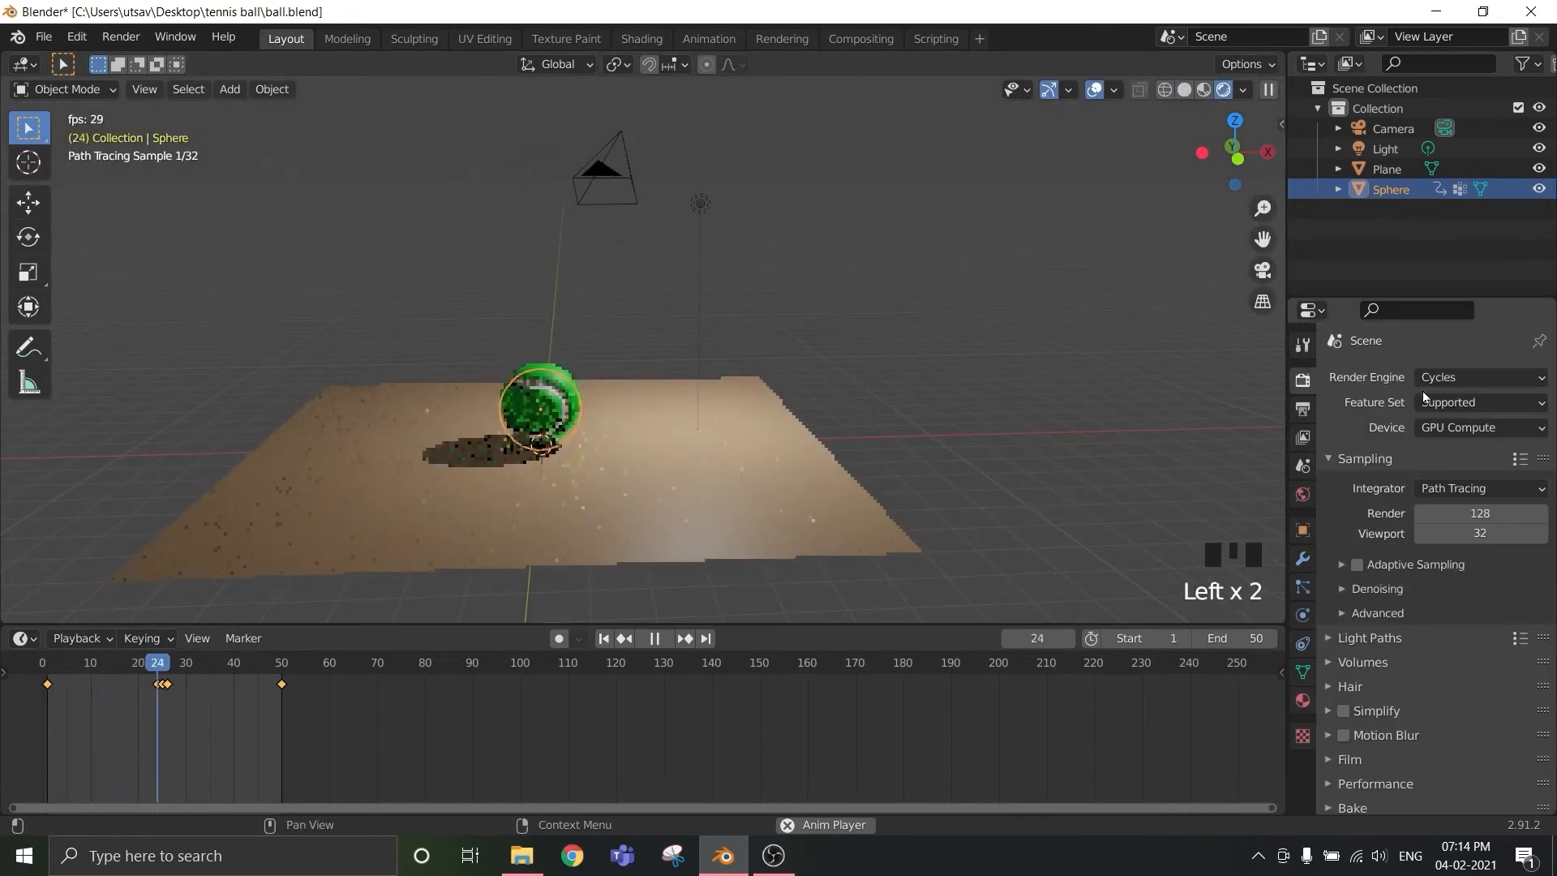
{"action": "left_click", "coordinate": [1462, 379]}
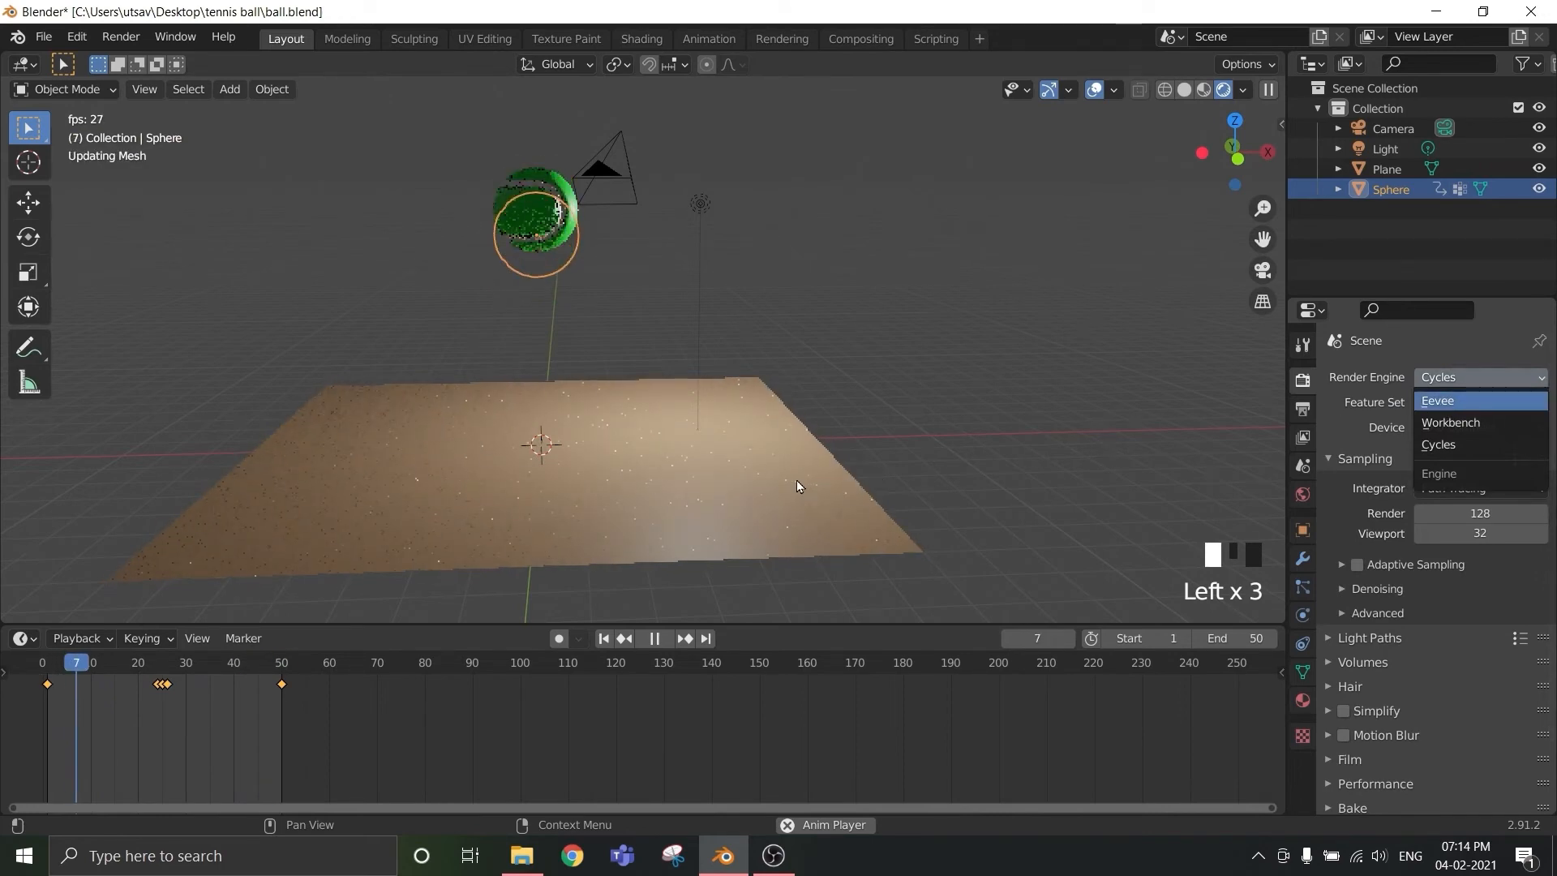
{"action": "key", "text": "Return"}
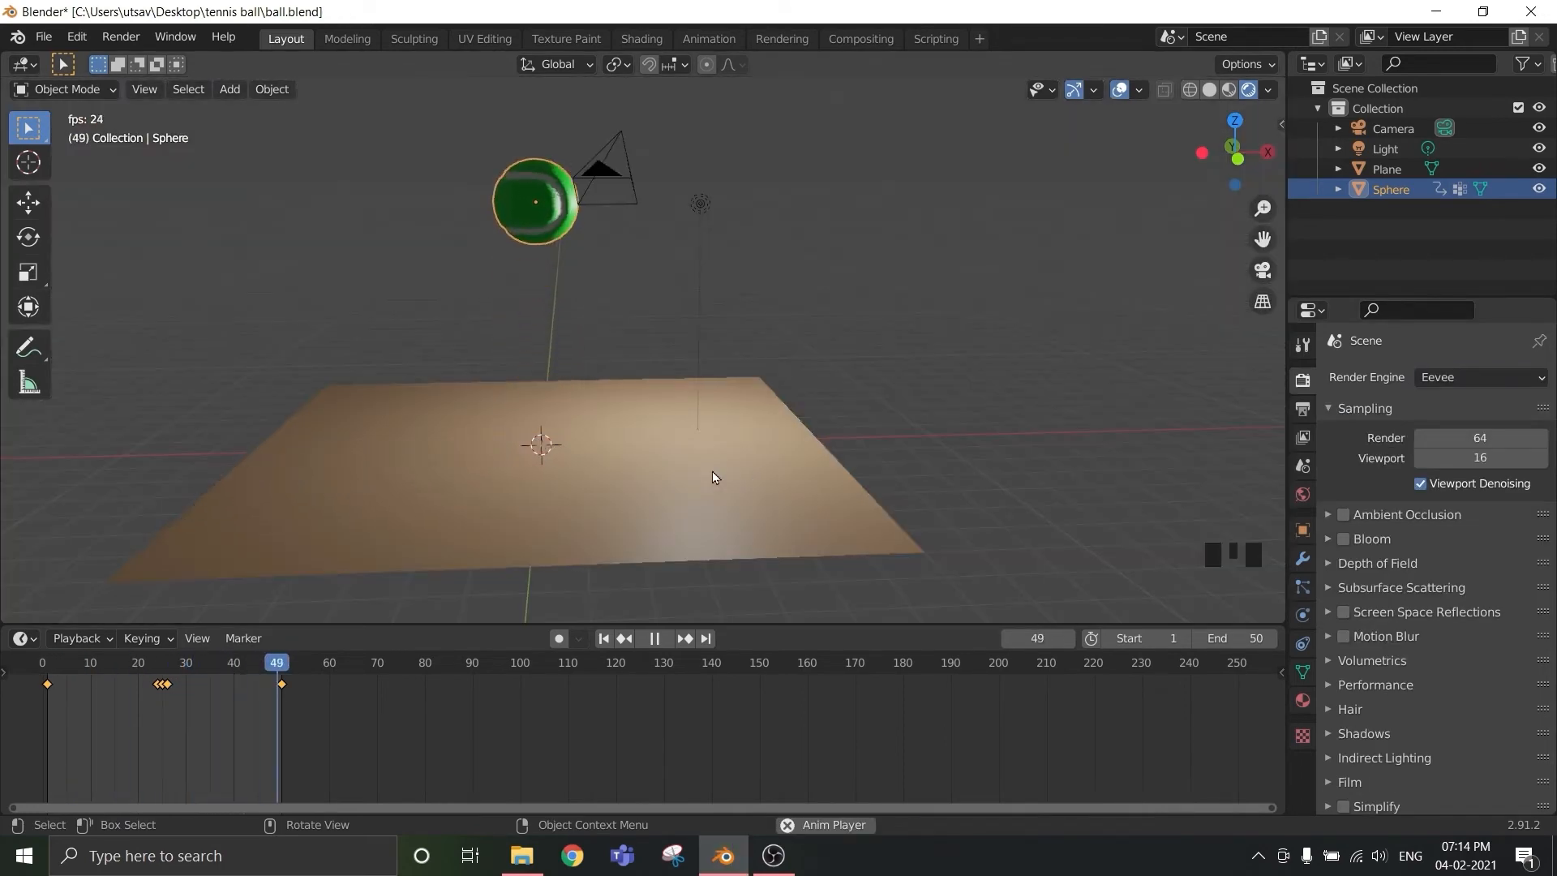
- Watch the rendered bounce from other angles, stop playback at frame 18, and examine the ball's surface up close
{"action": "middle_click_drag", "start_coordinate": [711, 471], "coordinate": [814, 425], "text": "shift"}
{"action": "scroll", "coordinate": [835, 441], "scroll_direction": "down", "scroll_amount": 2}
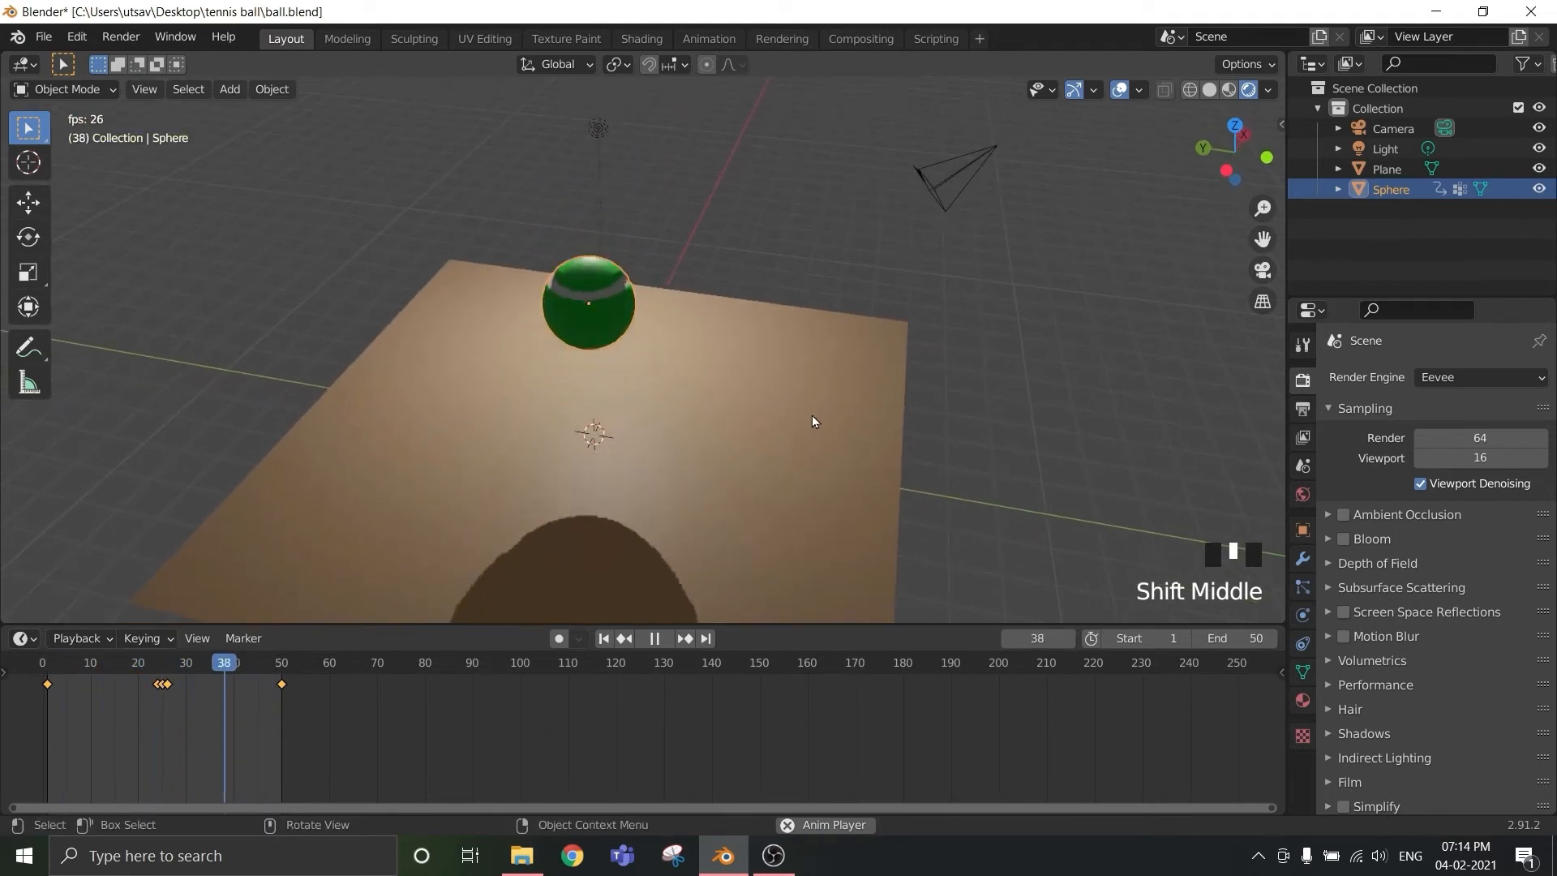
{"action": "scroll", "coordinate": [814, 422], "scroll_direction": "down", "scroll_amount": 2}
{"action": "key", "text": "space"}
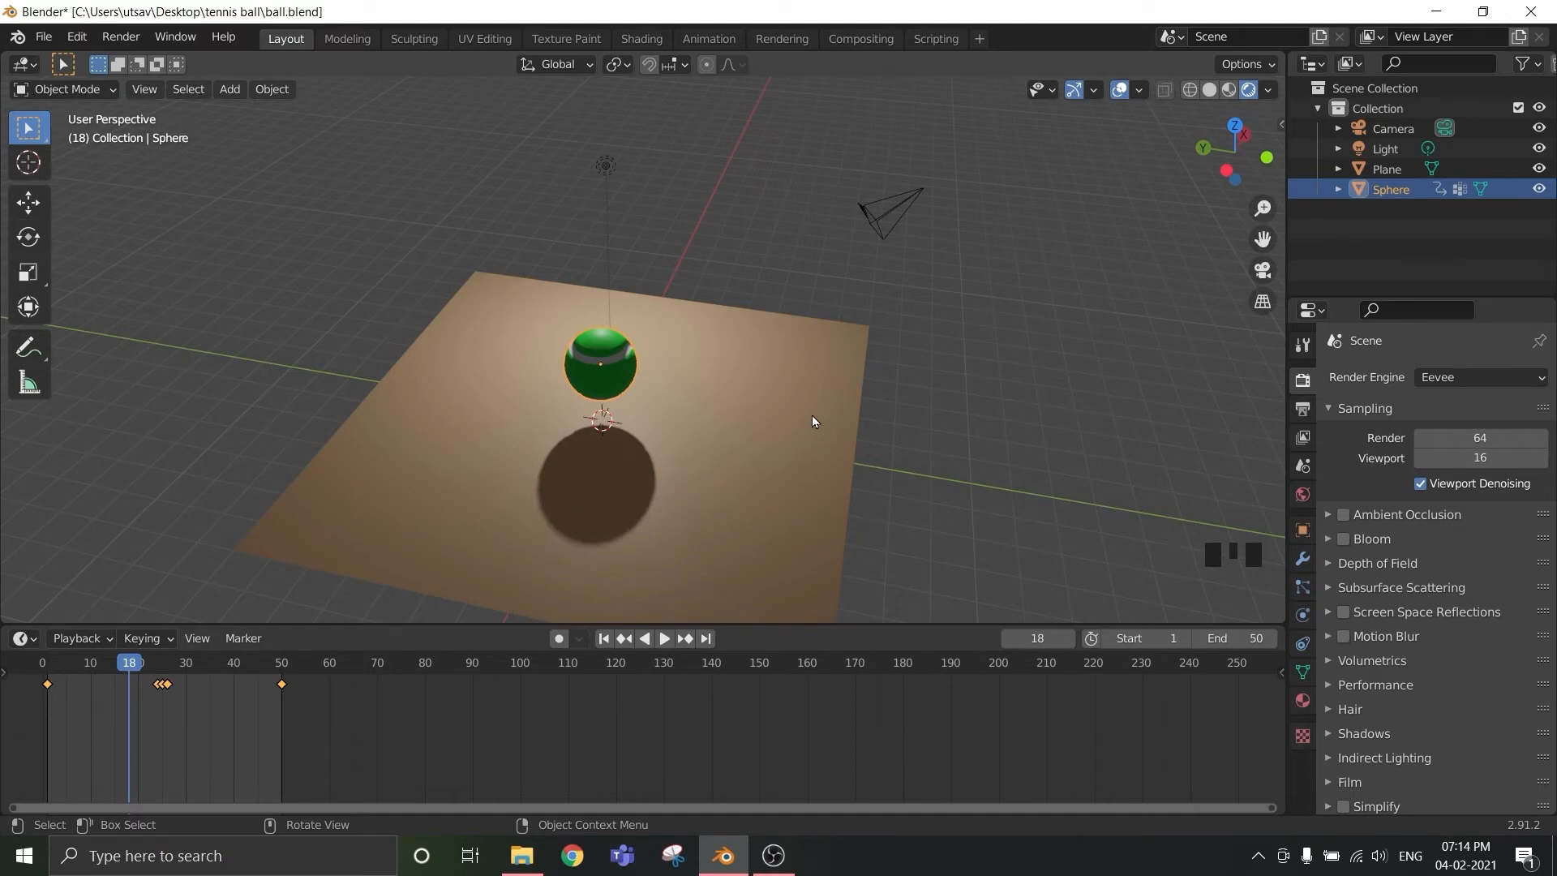
{"action": "left_click", "coordinate": [129, 667]}
{"action": "scroll", "coordinate": [535, 460], "scroll_direction": "up", "scroll_amount": 4}
{"action": "middle_click_drag", "start_coordinate": [565, 468], "coordinate": [598, 435]}
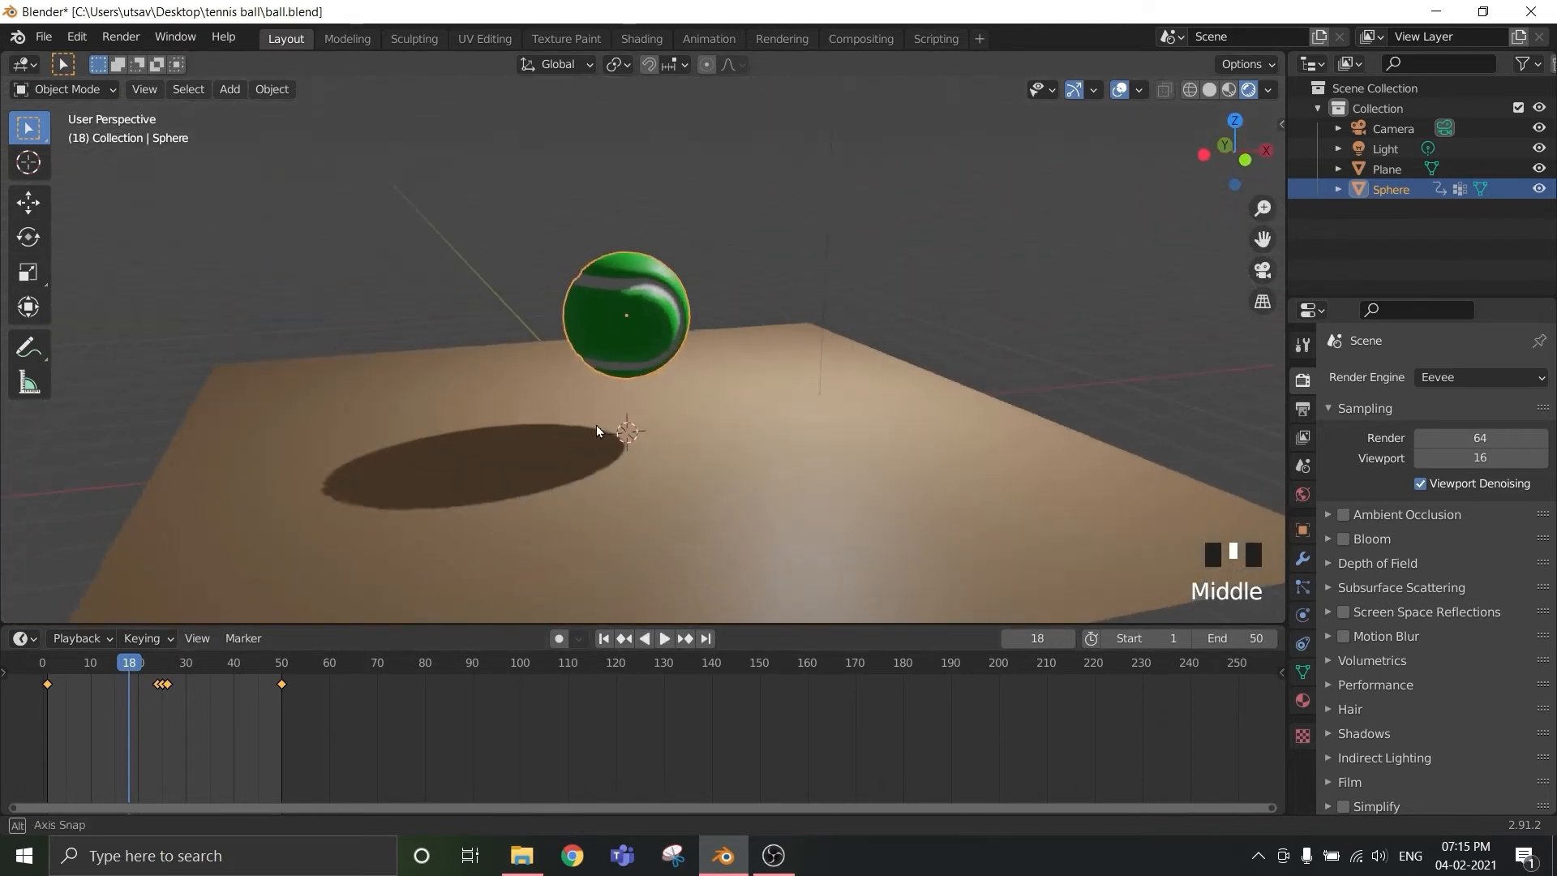
{"action": "middle_click_drag", "start_coordinate": [695, 434], "coordinate": [726, 394], "text": "shift"}
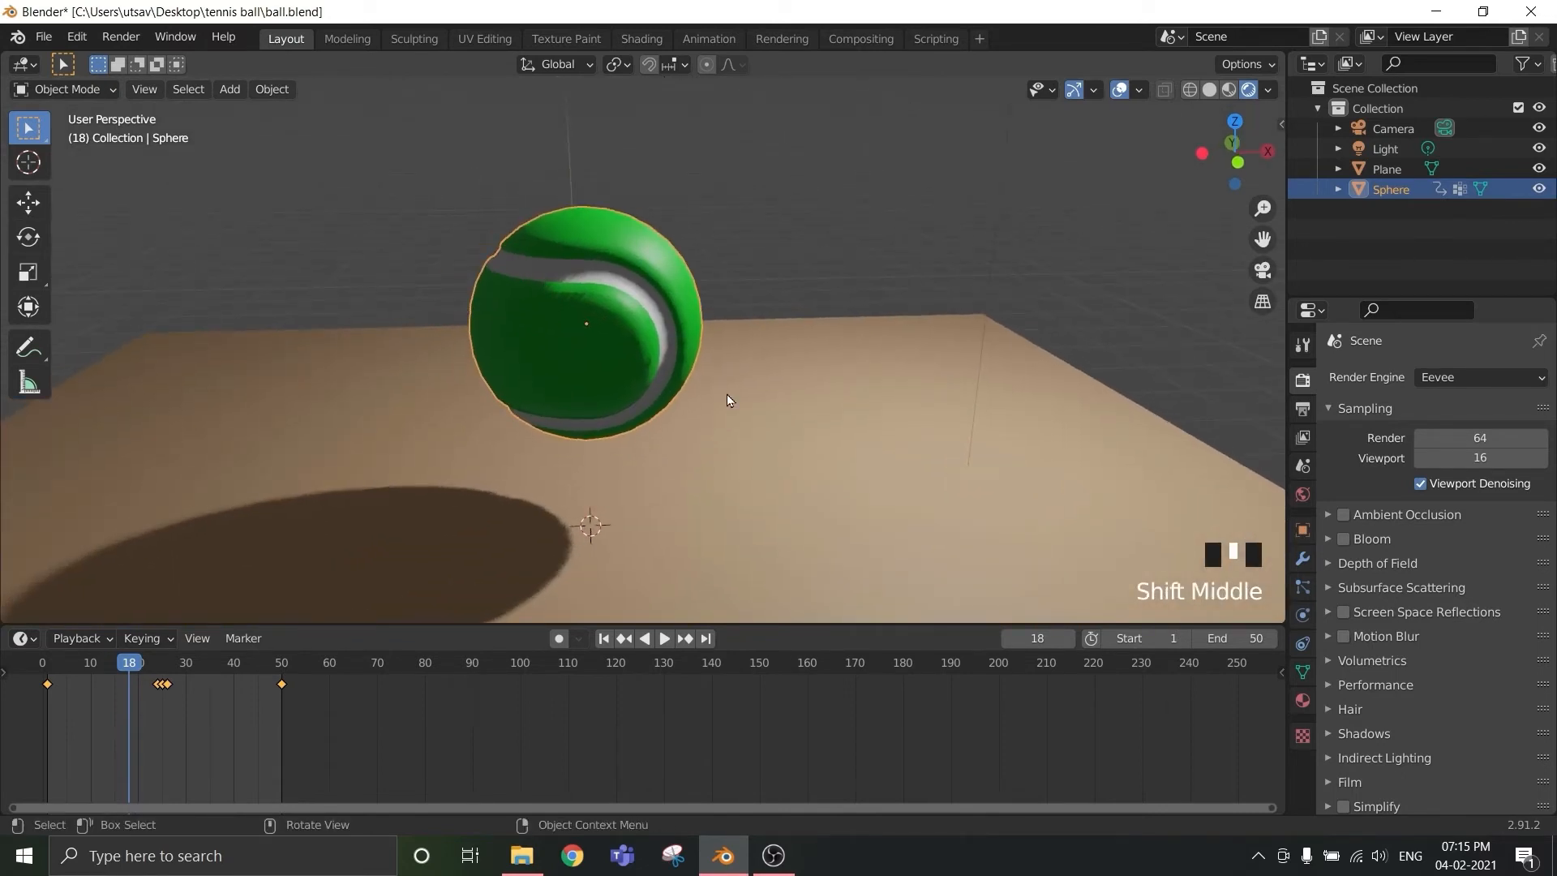
- Return the viewport to solid shading and add a Hair particle system to the ball
{"action": "left_click", "coordinate": [1209, 90]}
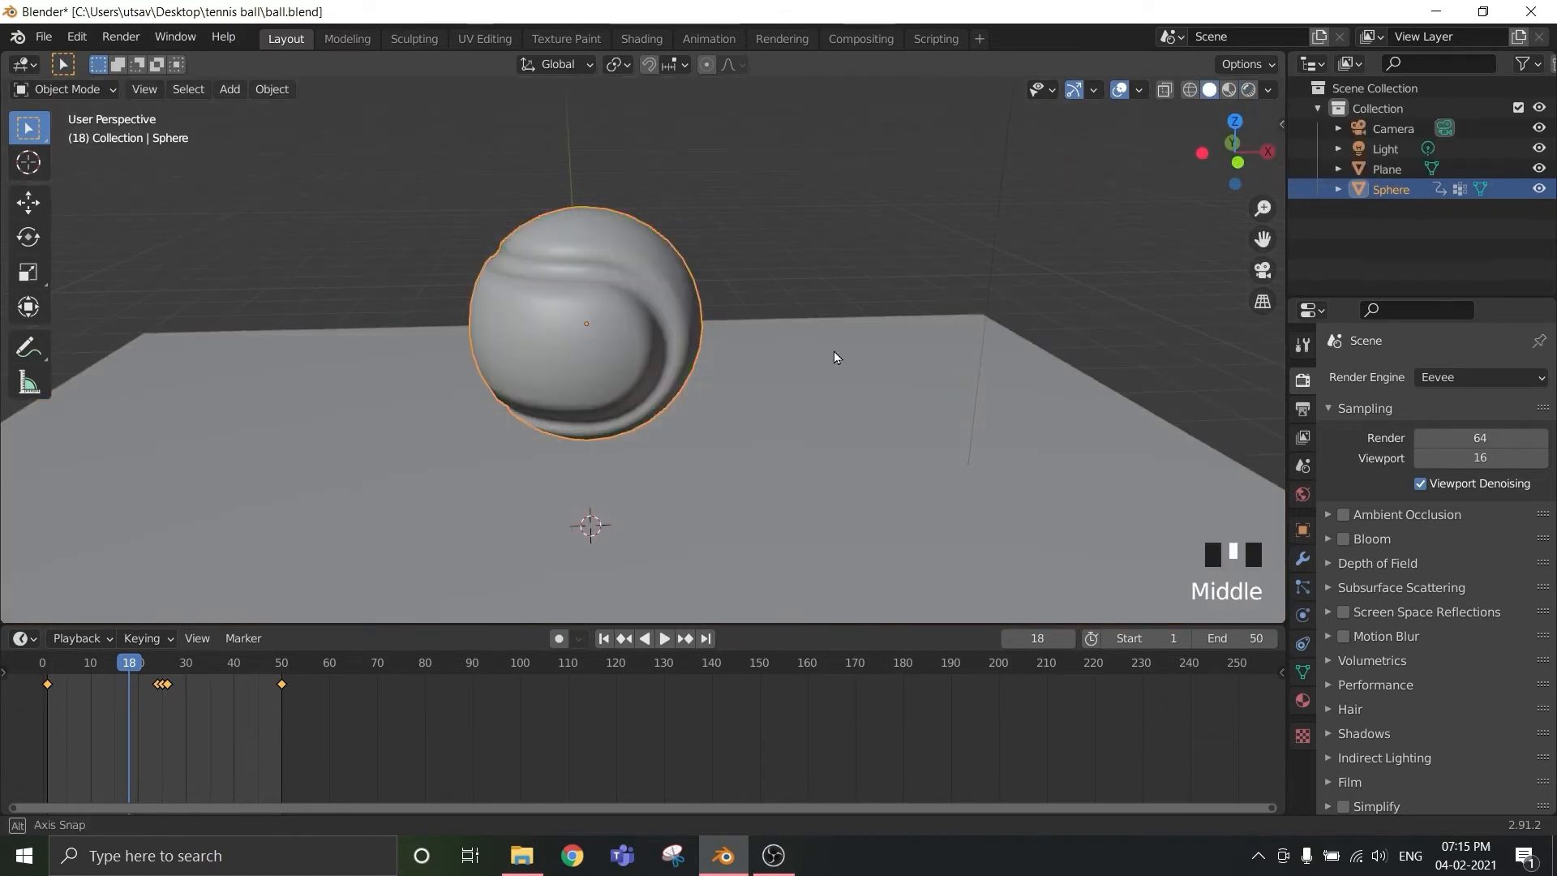
{"action": "middle_click_drag", "start_coordinate": [833, 352], "coordinate": [801, 347]}
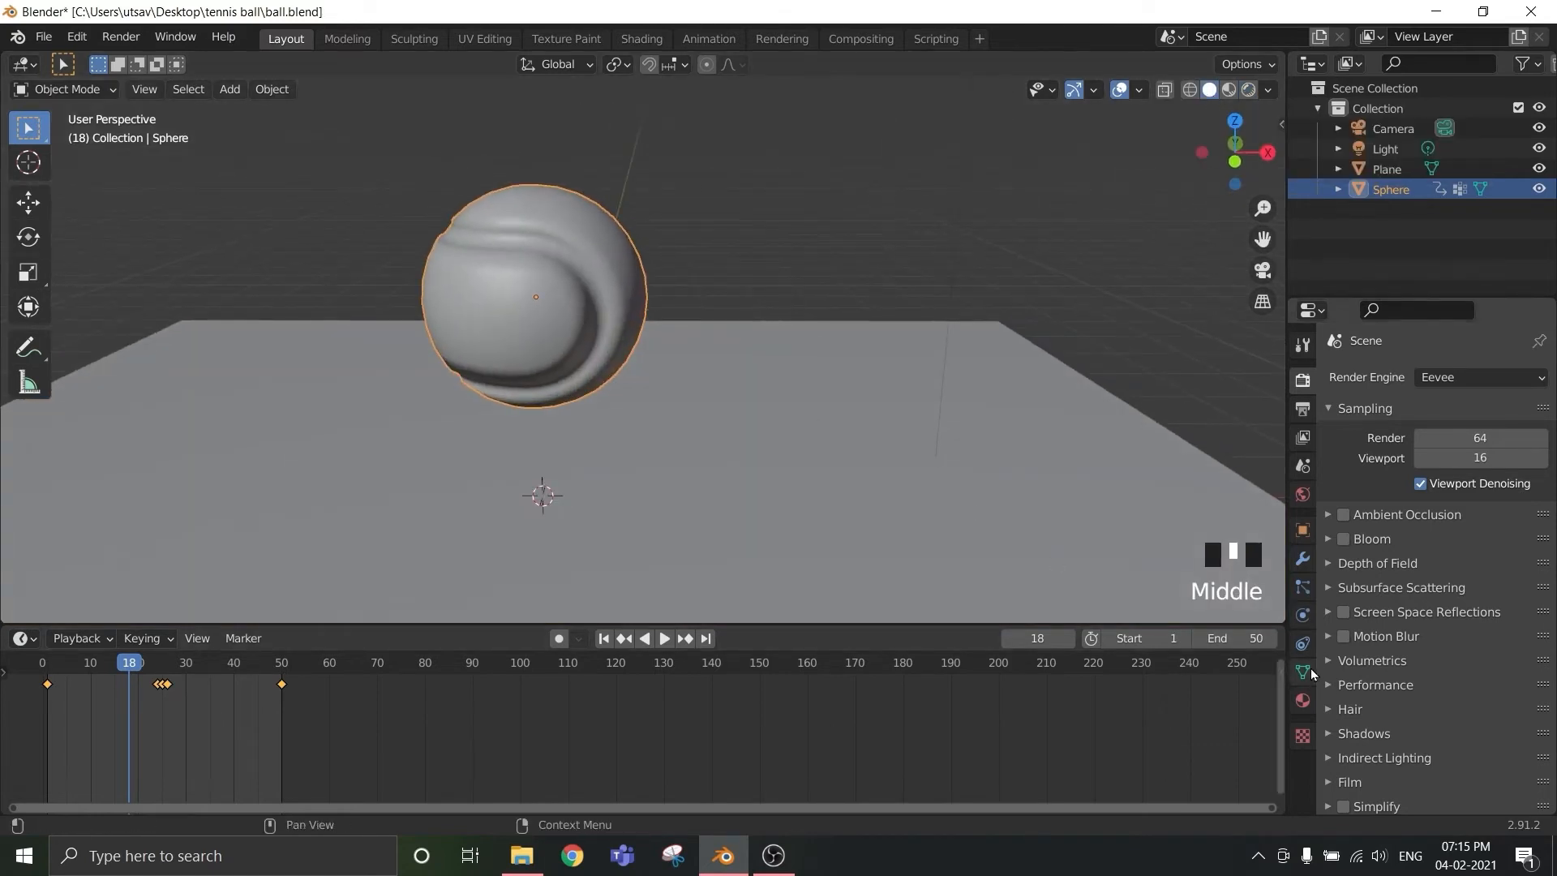
{"action": "left_click", "coordinate": [1301, 594]}
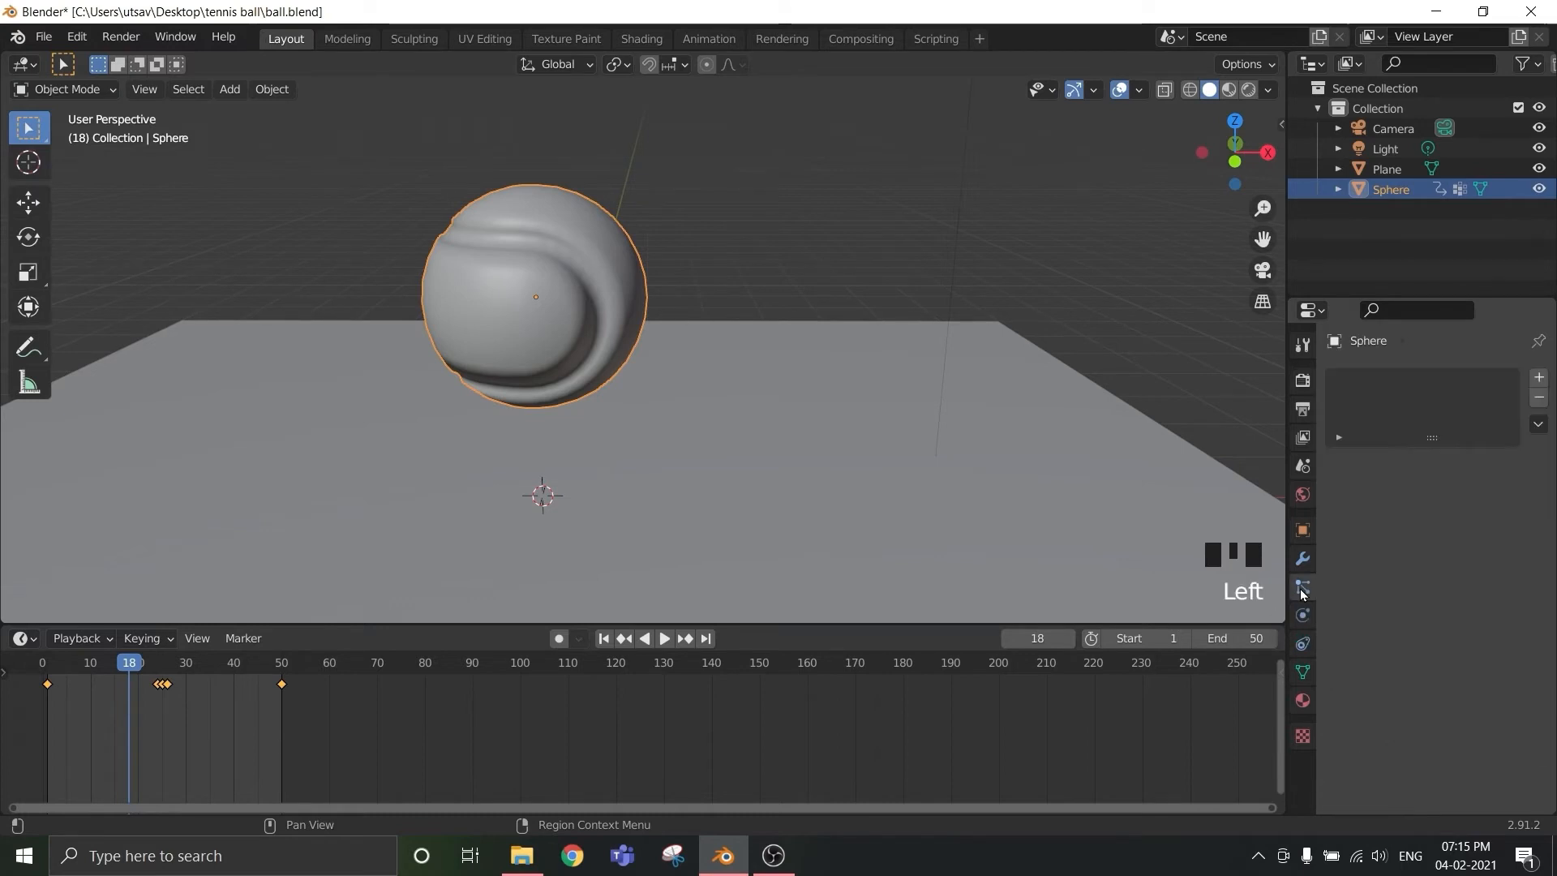
{"action": "left_click", "coordinate": [1539, 381]}
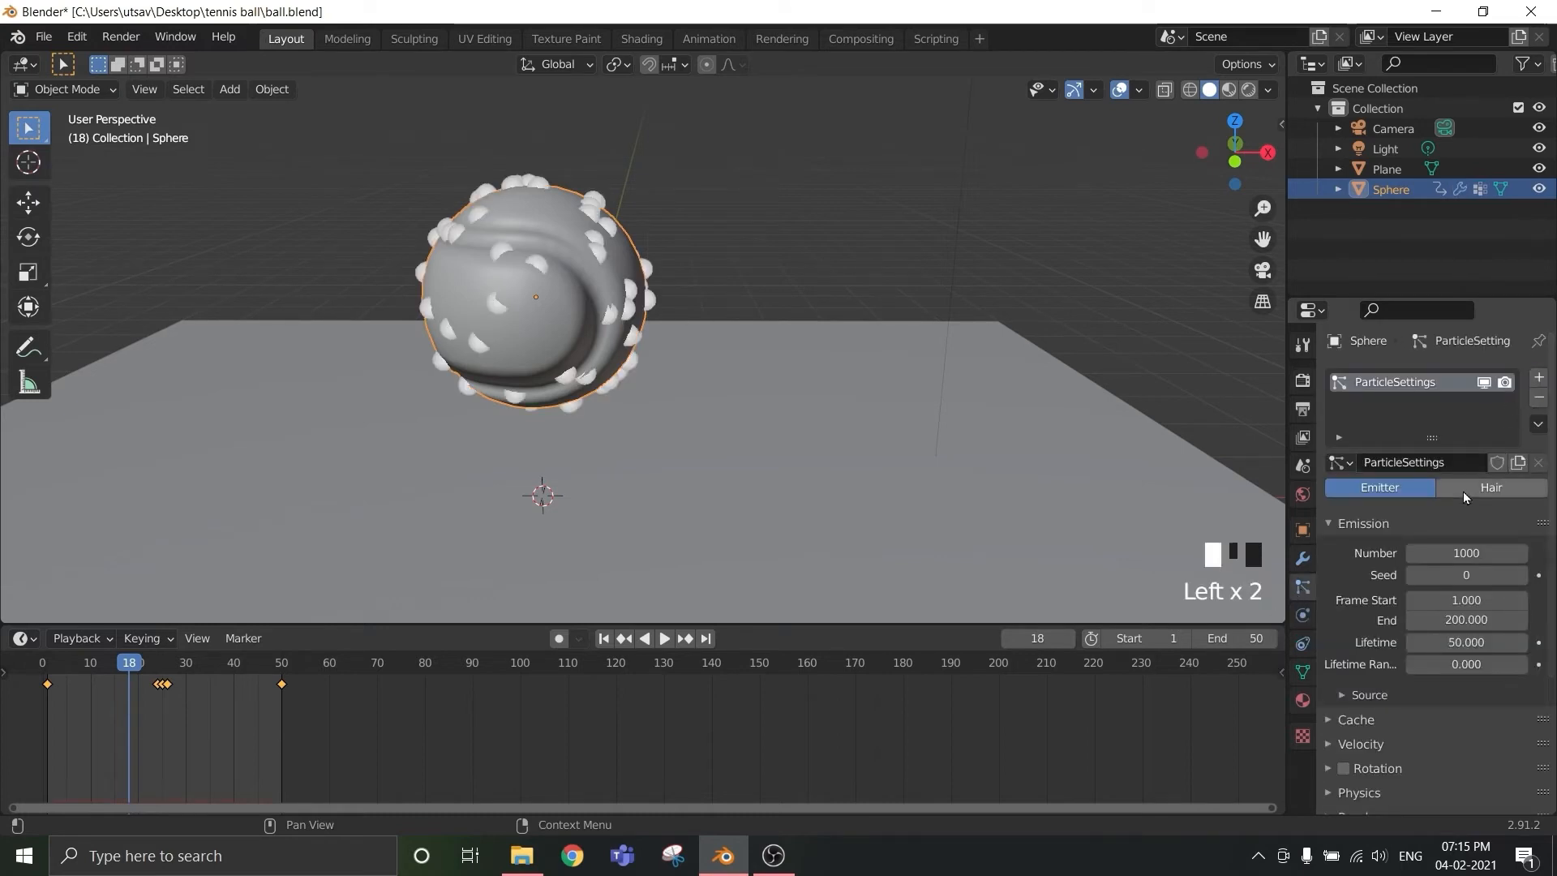
{"action": "left_click", "coordinate": [1492, 488]}
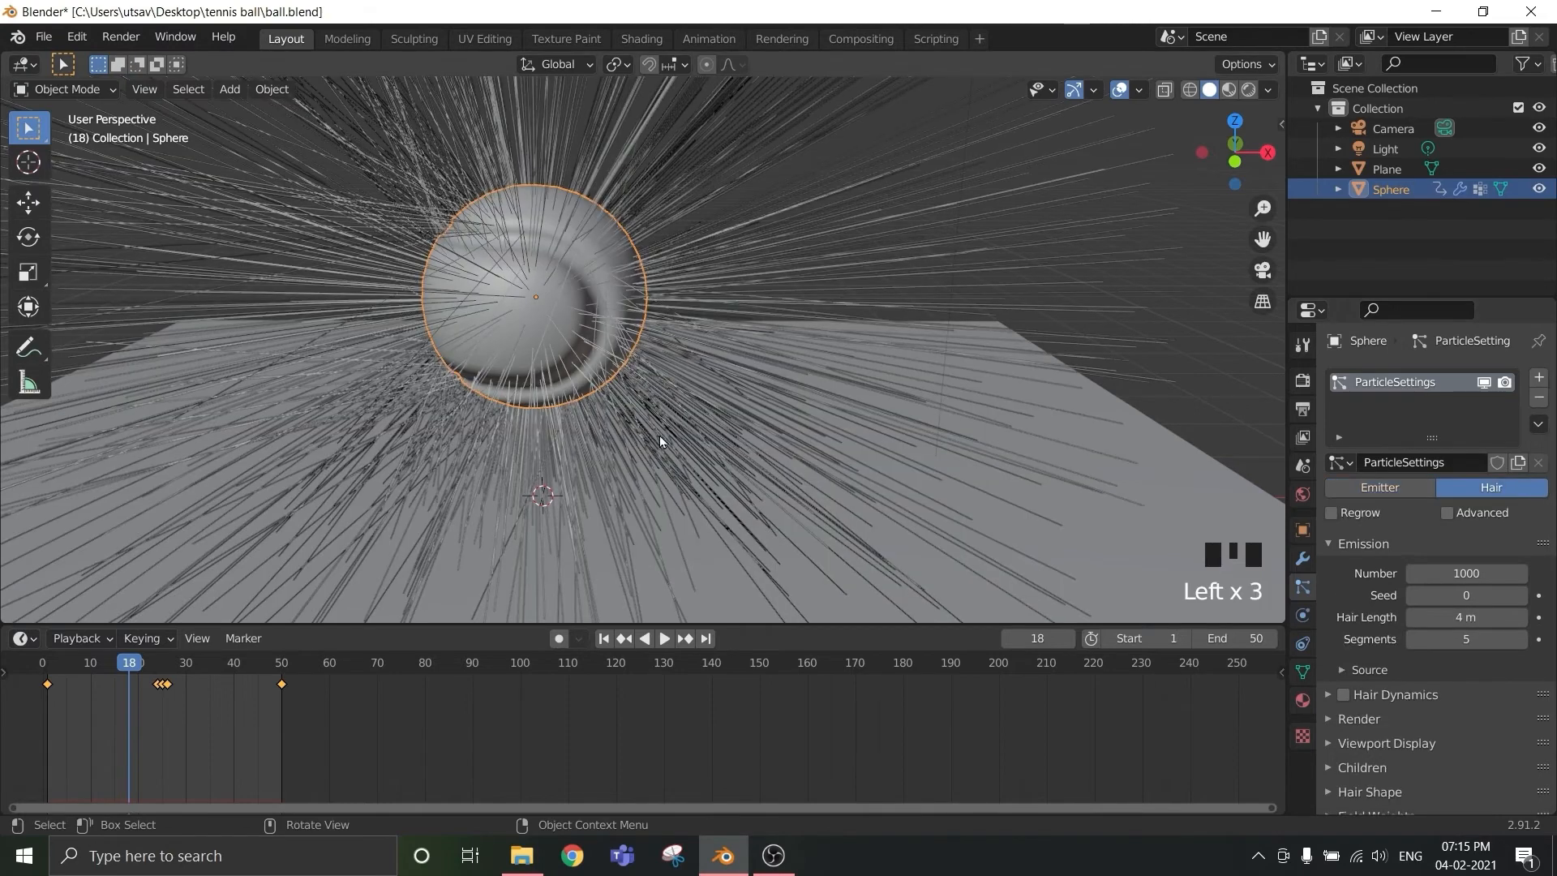
{"action": "scroll", "coordinate": [660, 441], "scroll_direction": "down", "scroll_amount": 2}
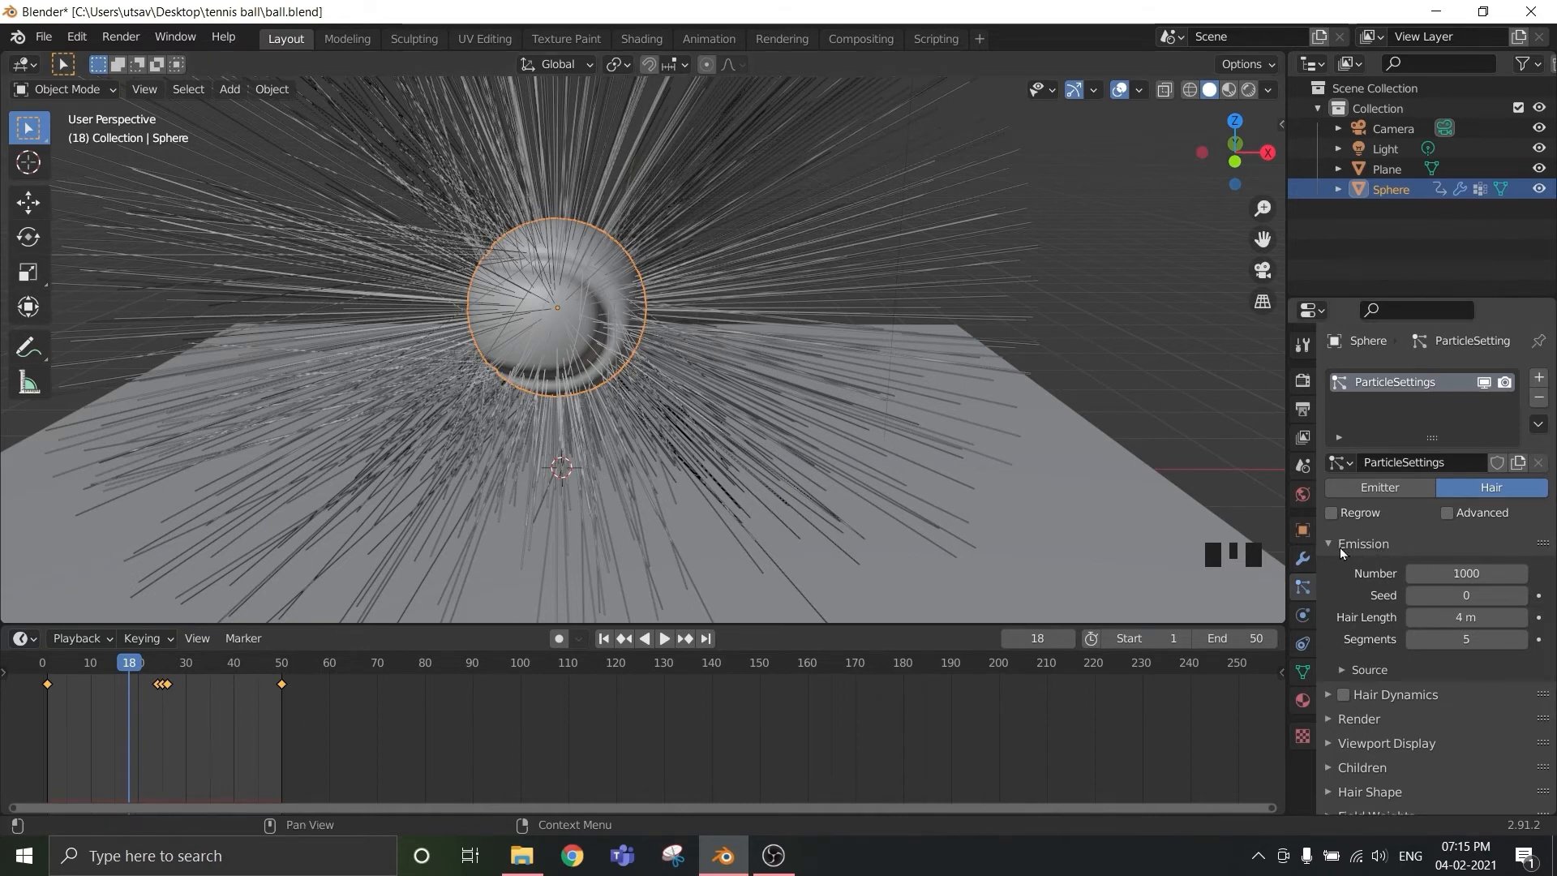
- Set the ball's hair emission to 10000 strands with a hair length of 0.05 m
{"action": "left_click", "coordinate": [1466, 578]}
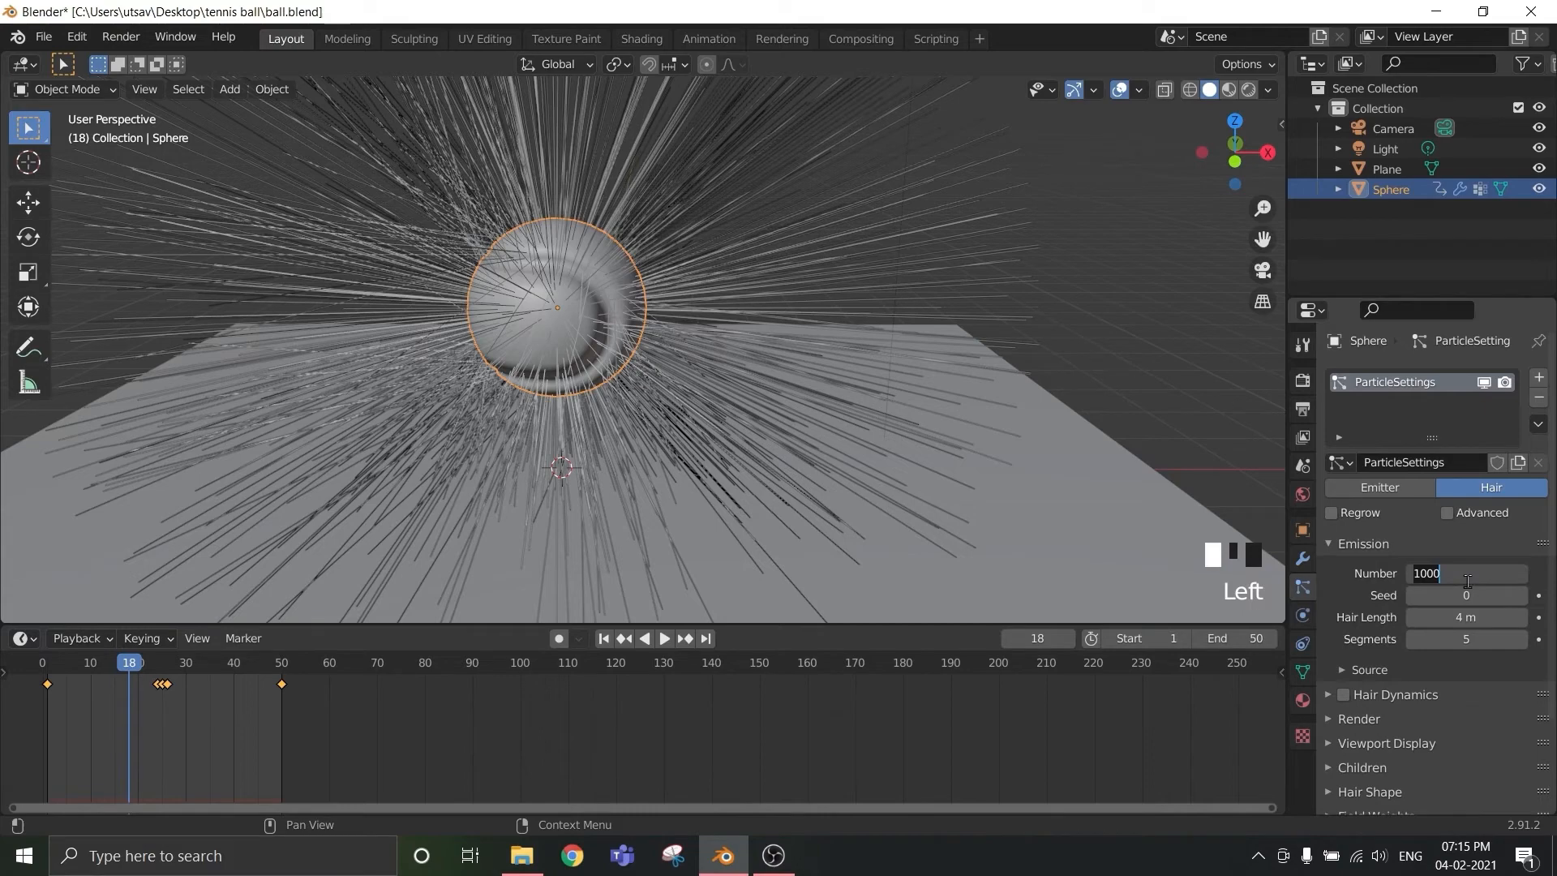
{"action": "type", "text": "10000"}
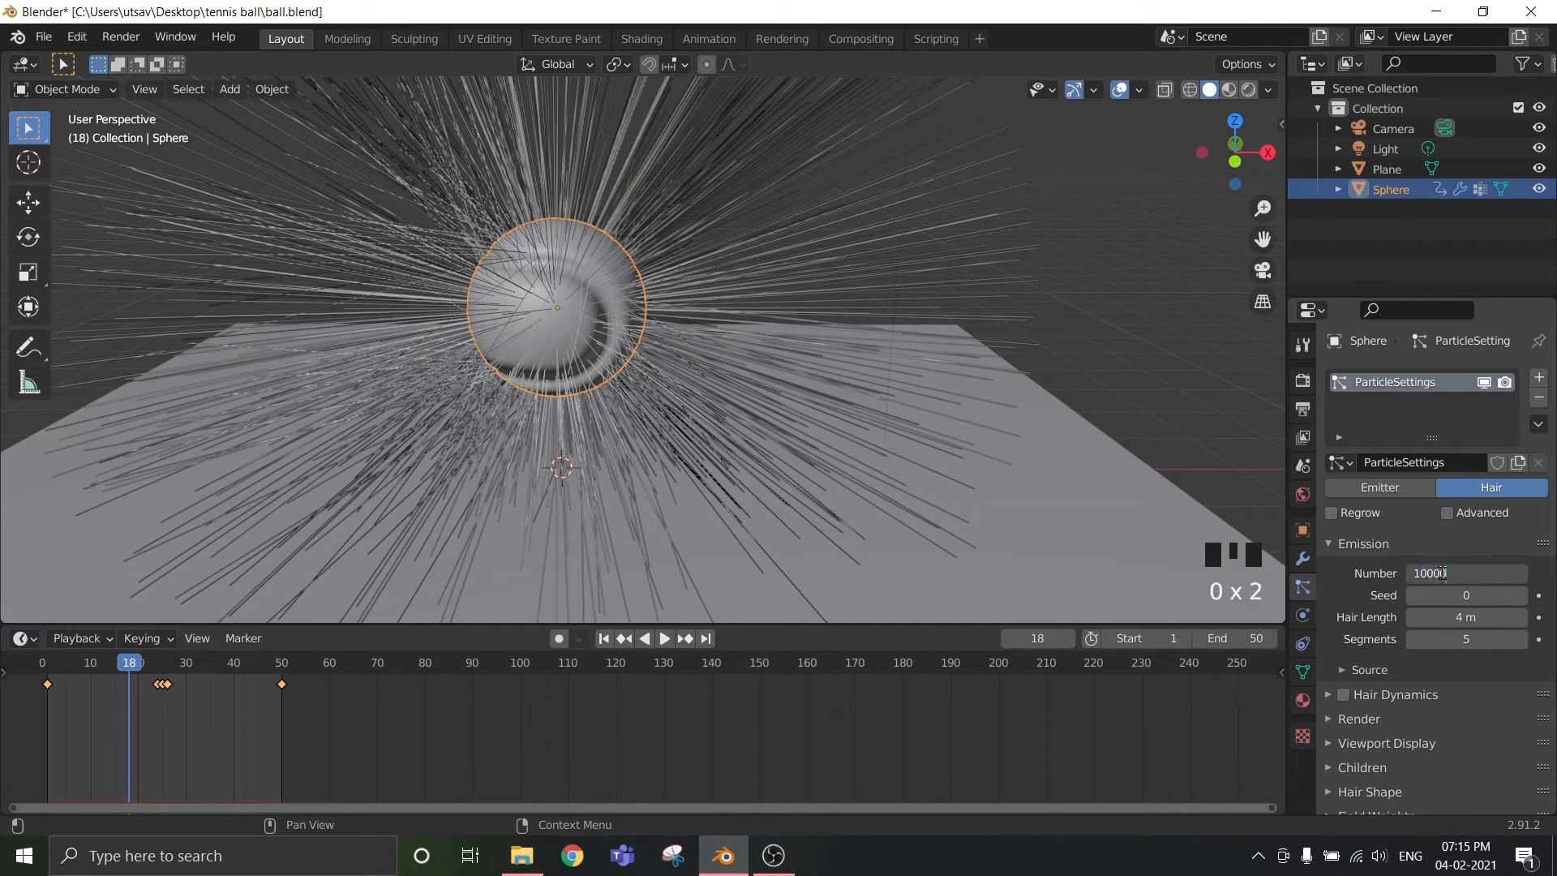
{"action": "key", "text": "Return"}
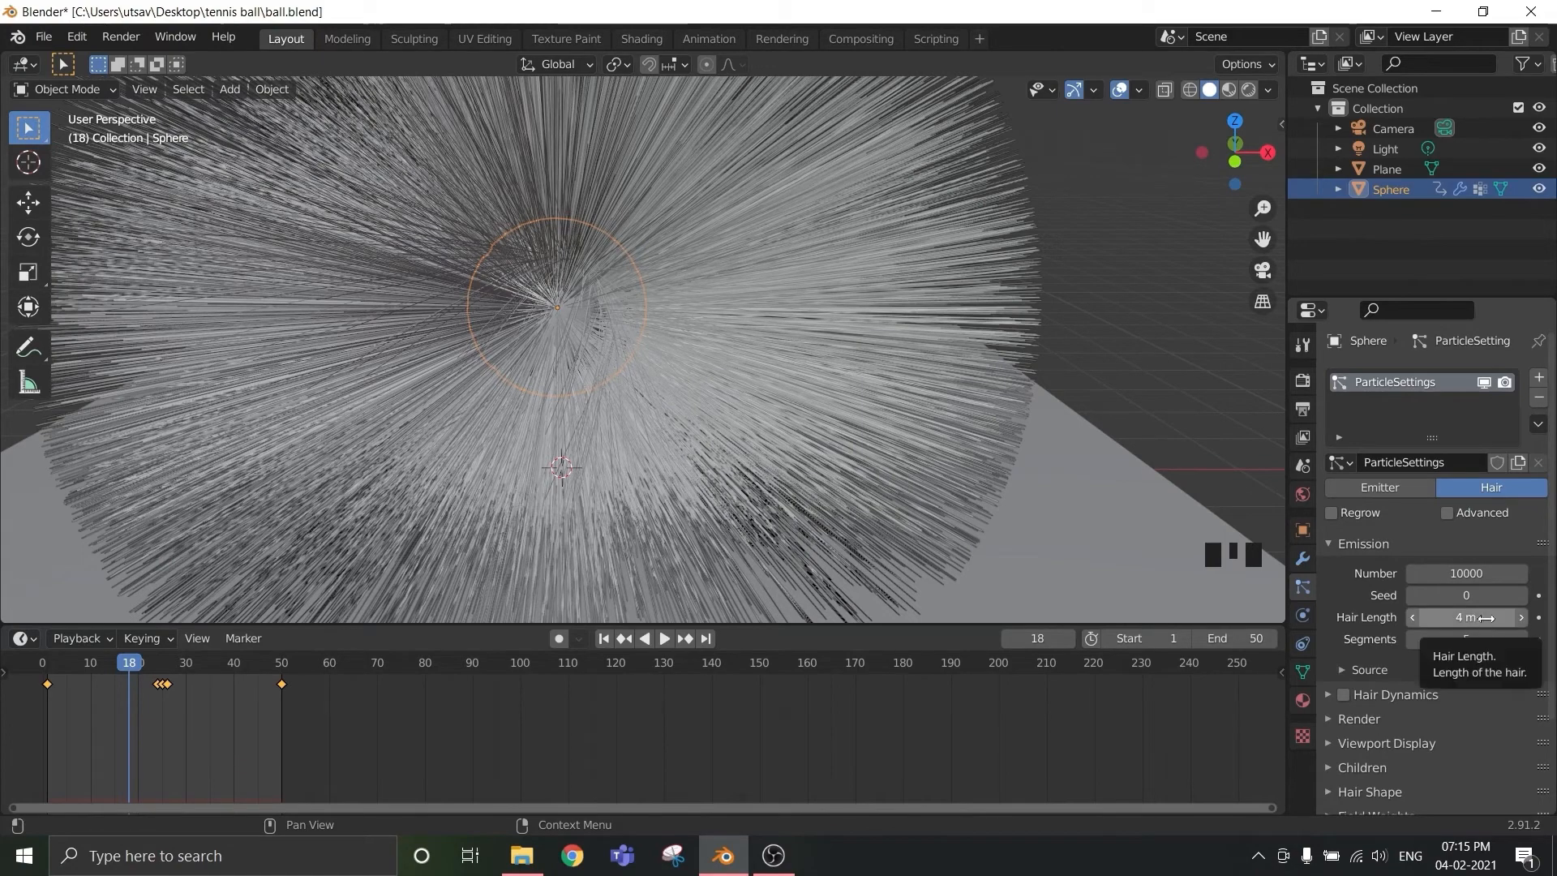
{"action": "left_click_drag", "start_coordinate": [1477, 618], "coordinate": [1158, 618]}
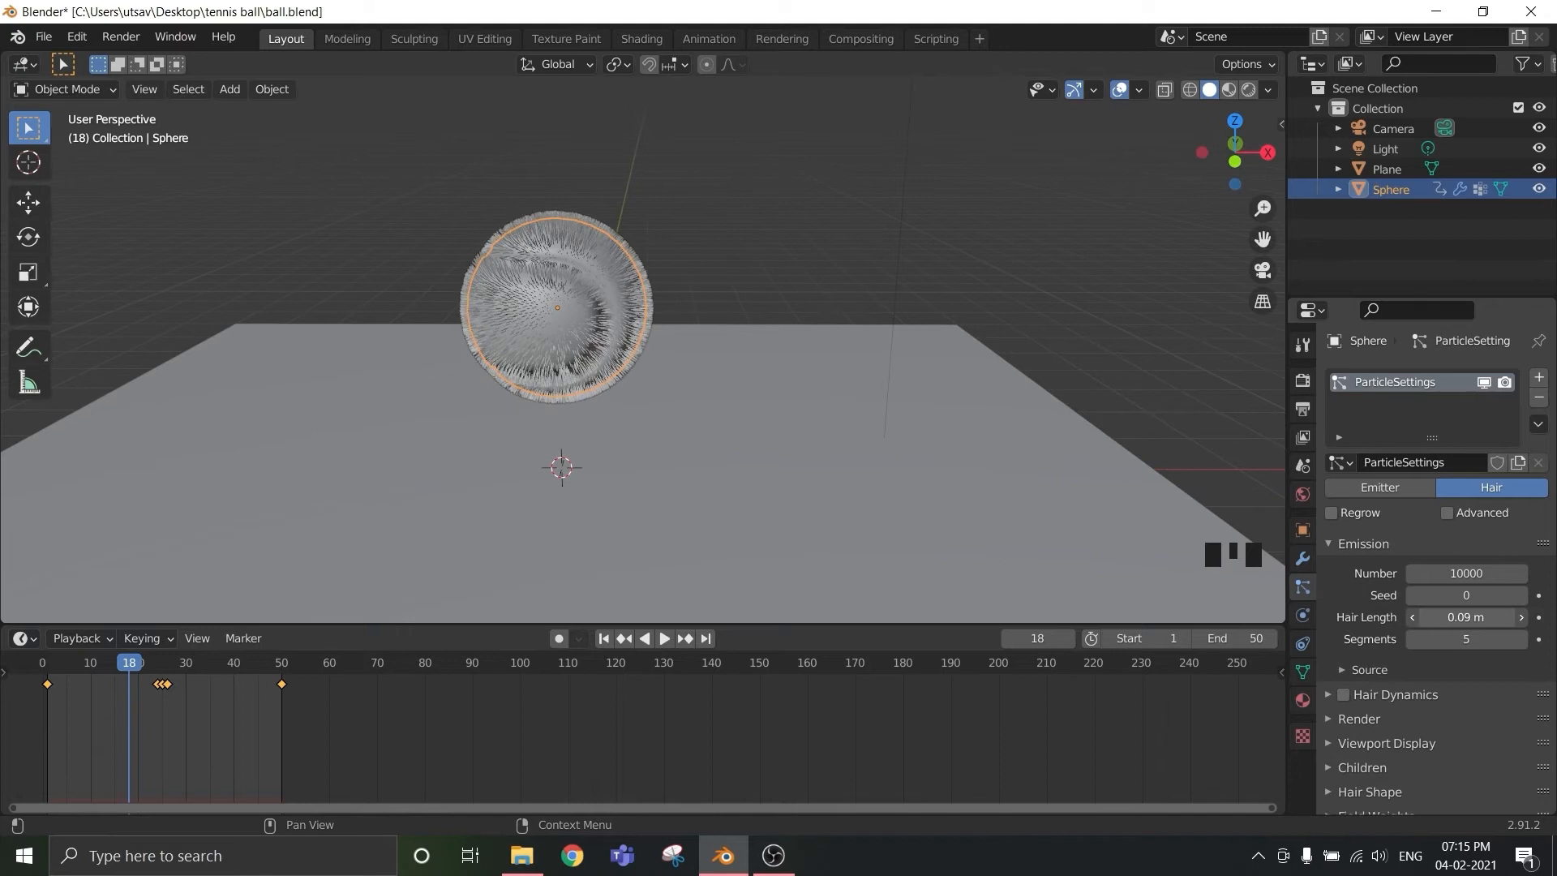
{"action": "left_click", "coordinate": [1479, 618]}
{"action": "type", "text": "0.0"}
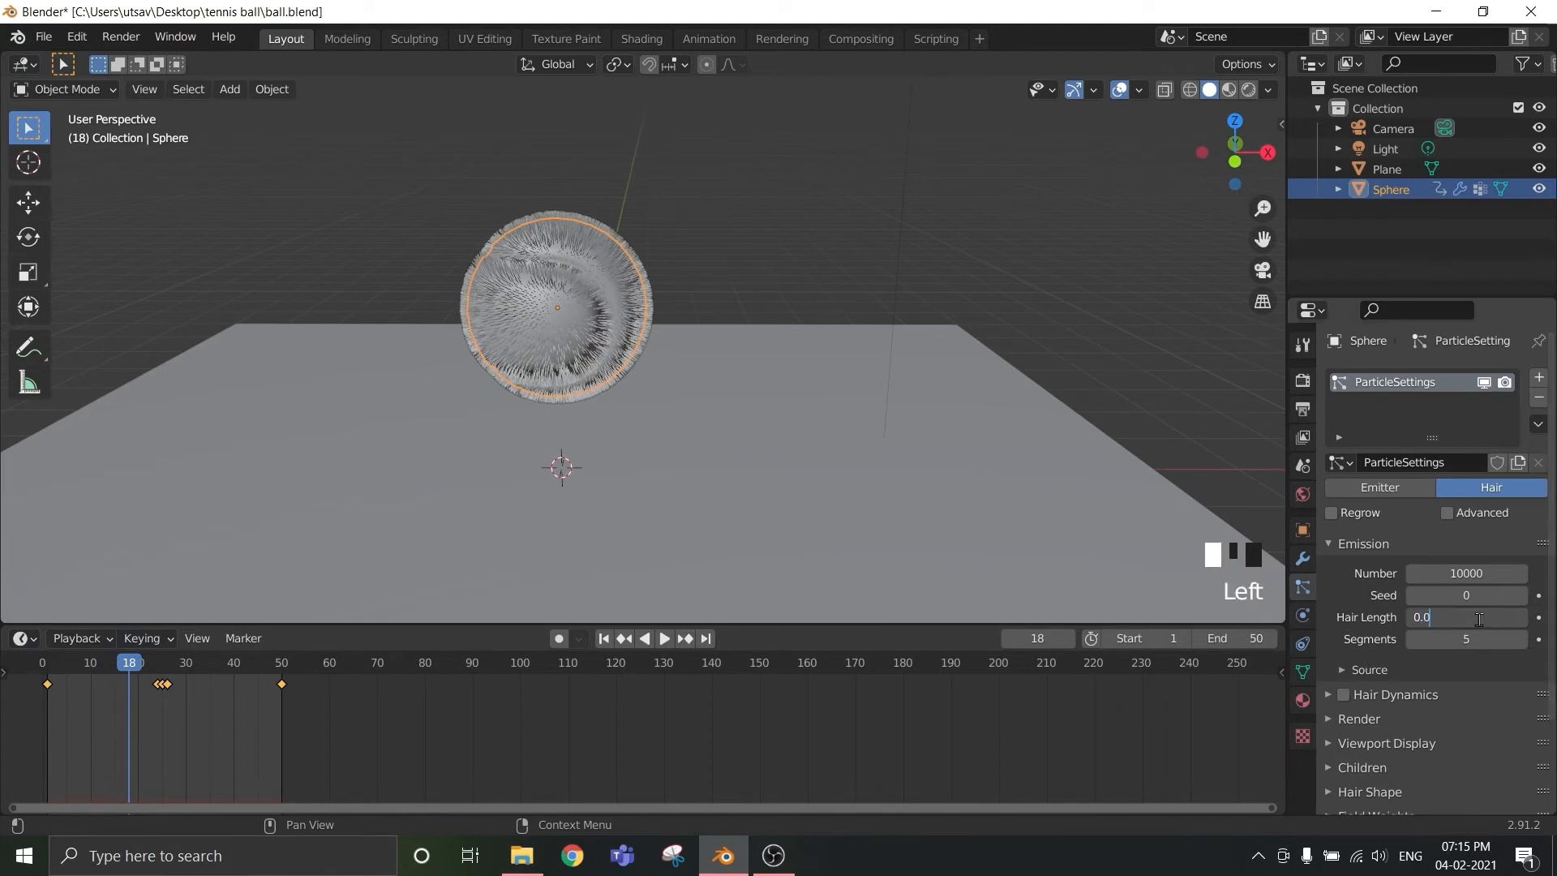
{"action": "type", "text": "5"}
{"action": "key", "text": "Return"}
- Assign the lime green material to the hair particles in their render settings
{"action": "scroll", "coordinate": [1401, 657], "scroll_direction": "down", "scroll_amount": 2}
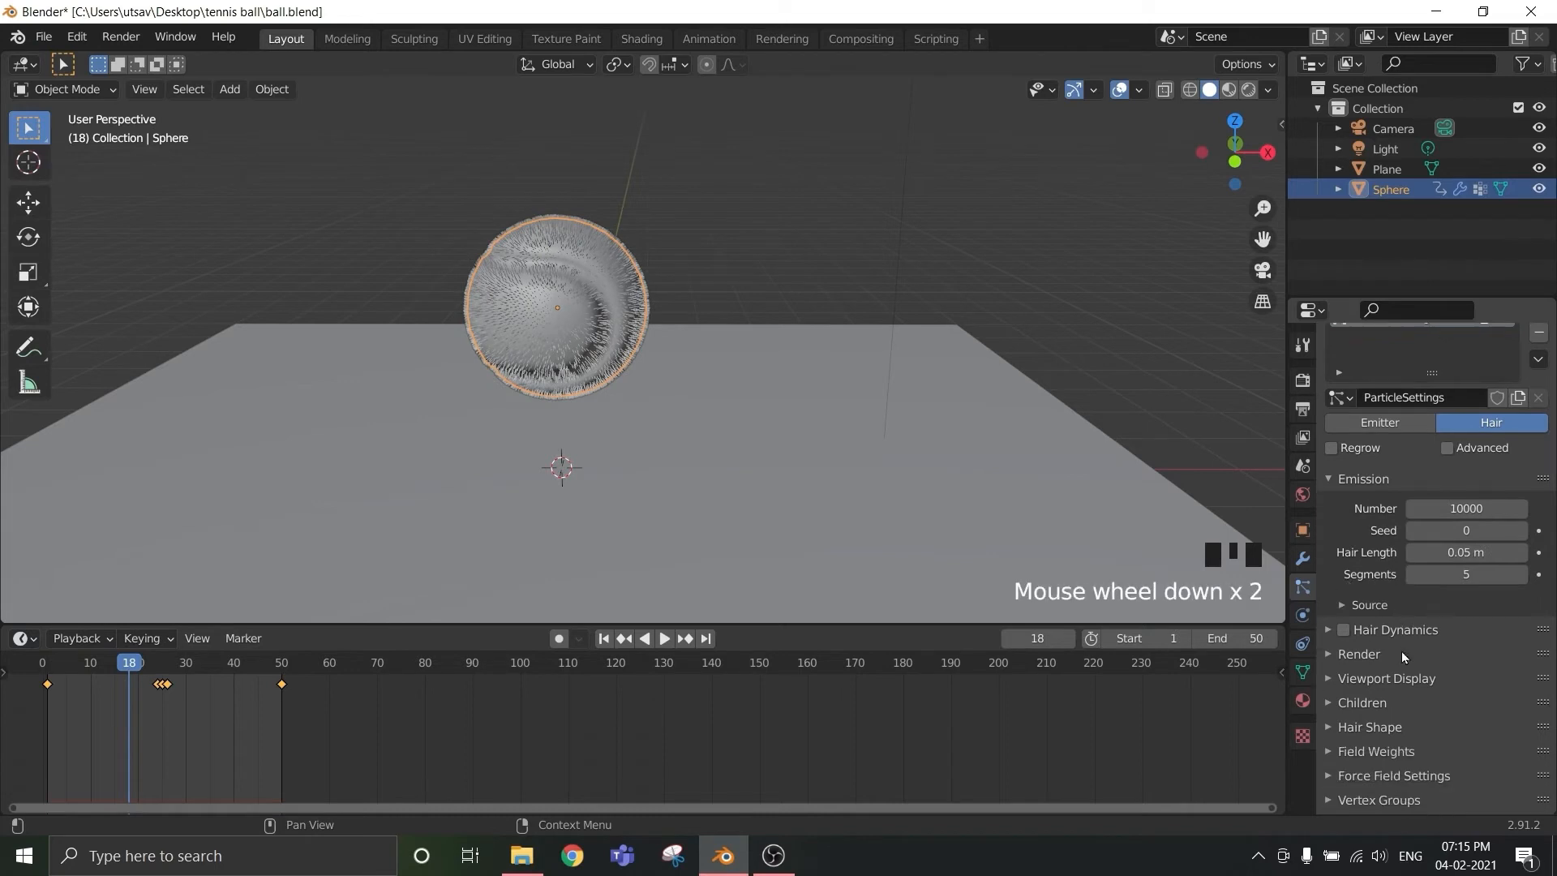
{"action": "left_click", "coordinate": [1363, 478]}
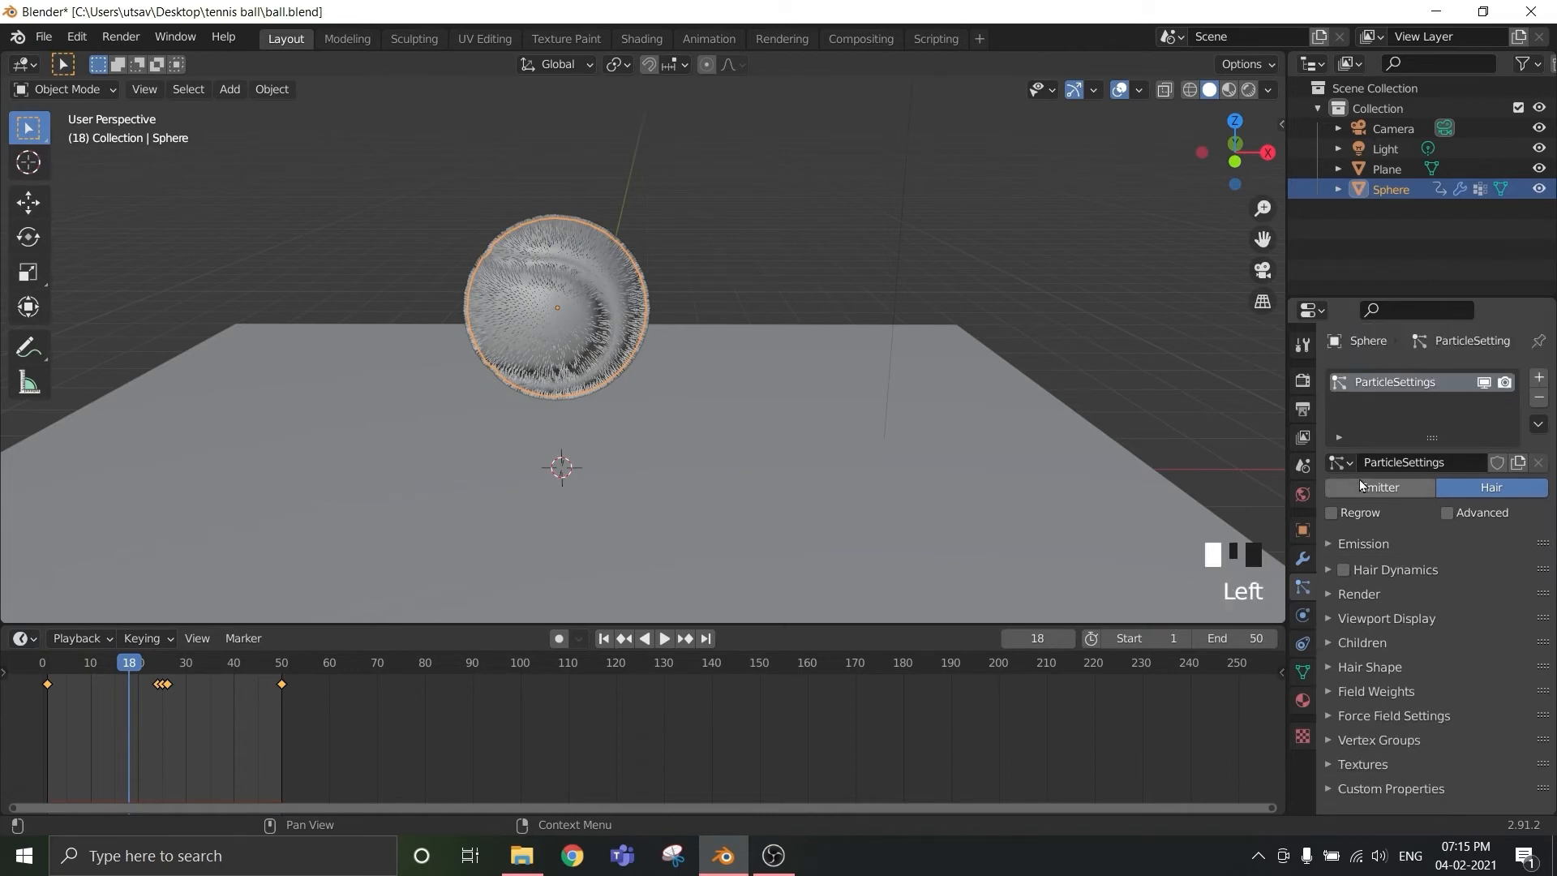
{"action": "left_click", "coordinate": [1342, 595]}
{"action": "left_click", "coordinate": [1487, 647]}
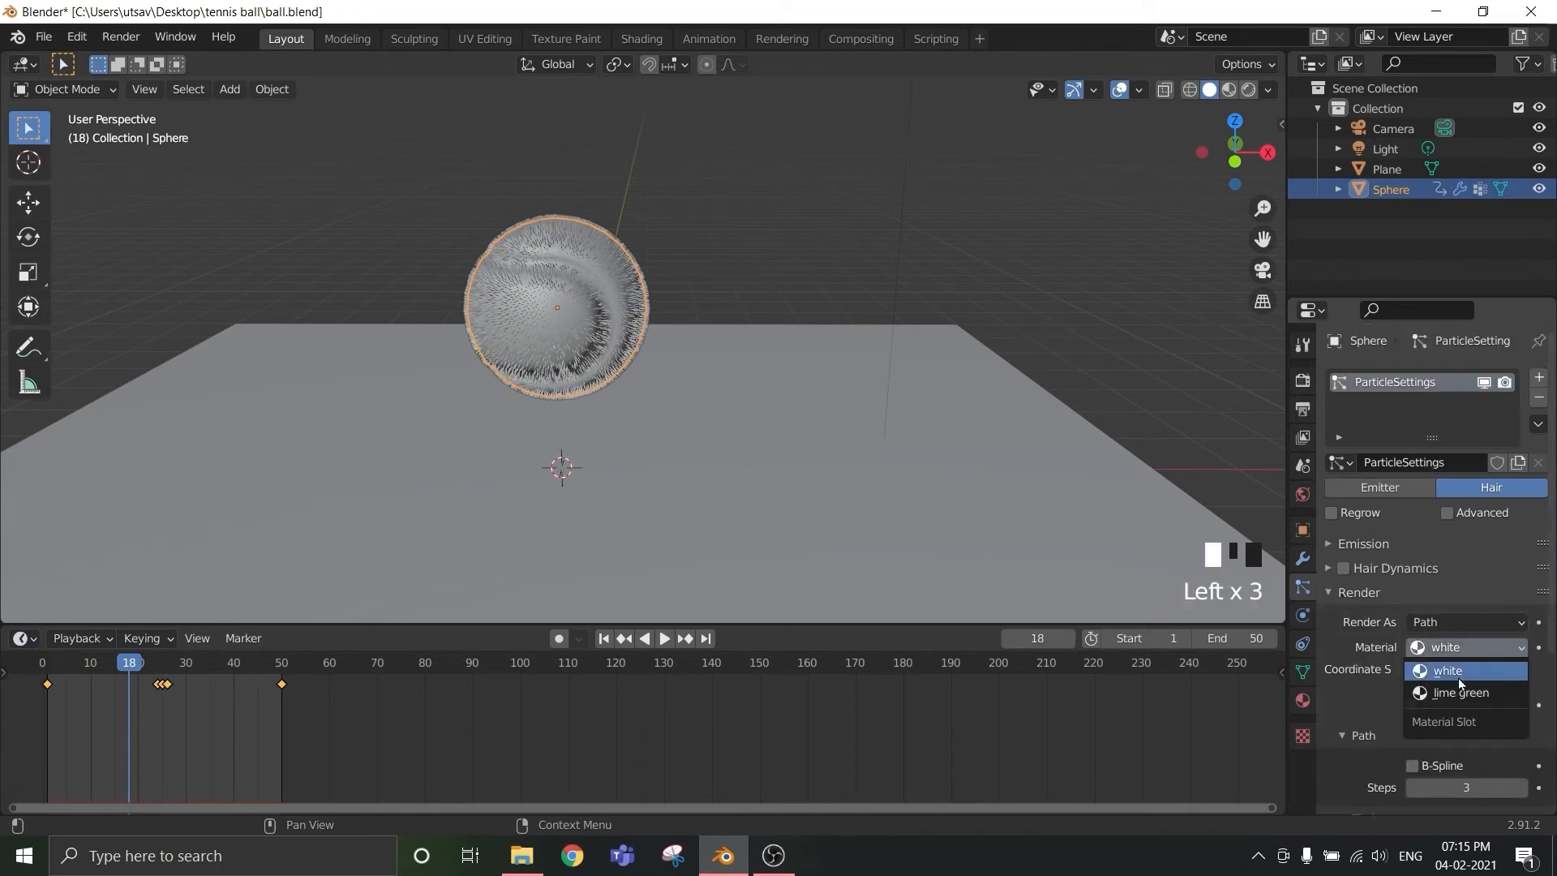
{"action": "left_click", "coordinate": [1456, 694]}
{"action": "left_click", "coordinate": [1353, 594]}
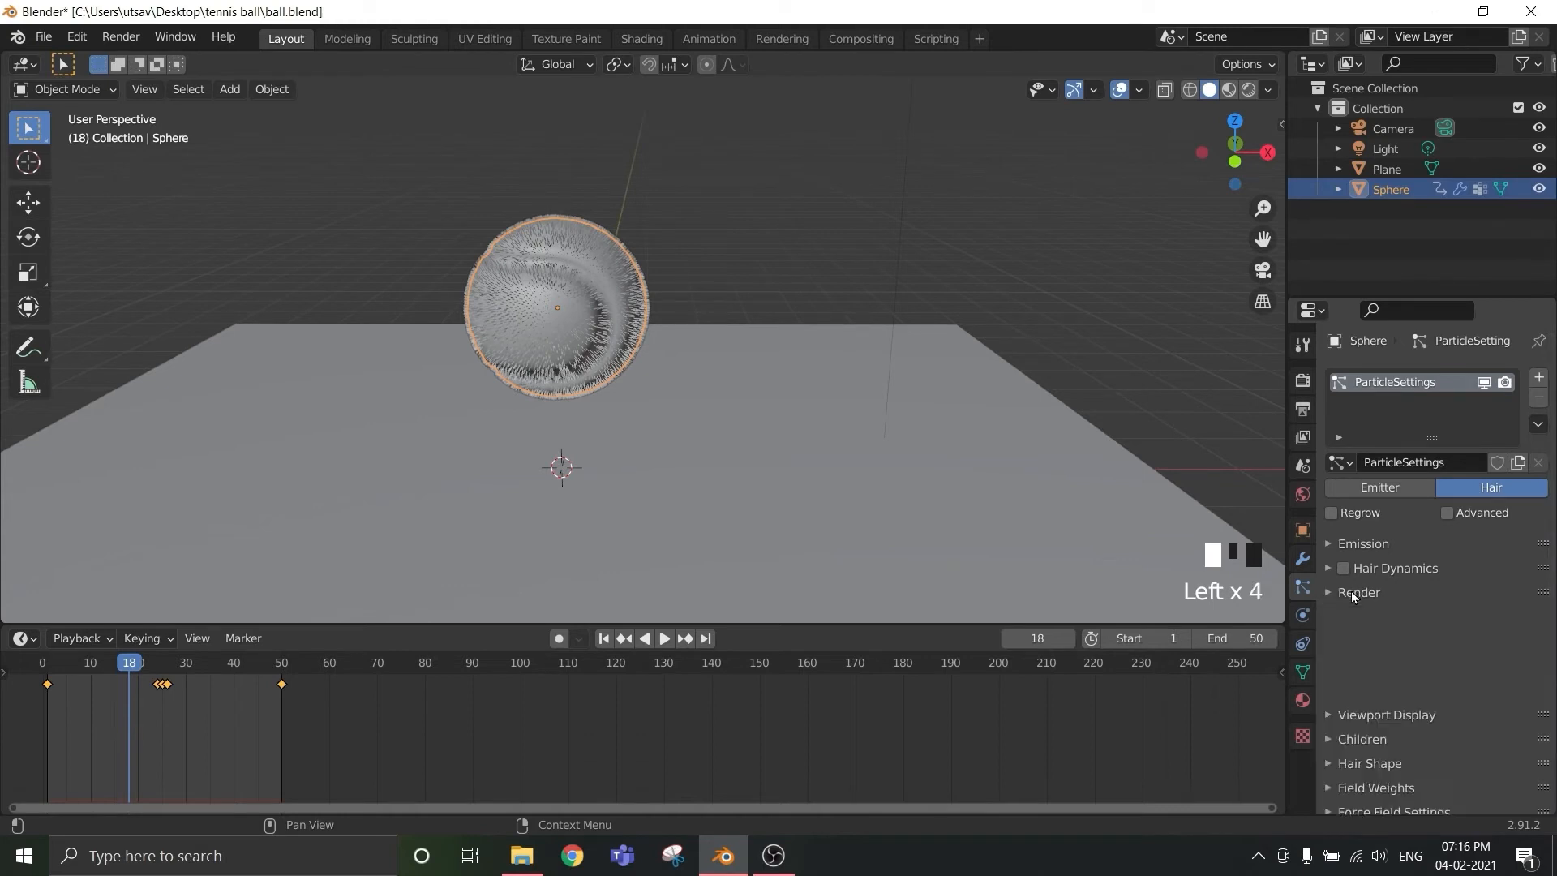
- Give the hair Interpolated children with a display amount of 70
{"action": "scroll", "coordinate": [1353, 596], "scroll_direction": "down", "scroll_amount": 1}
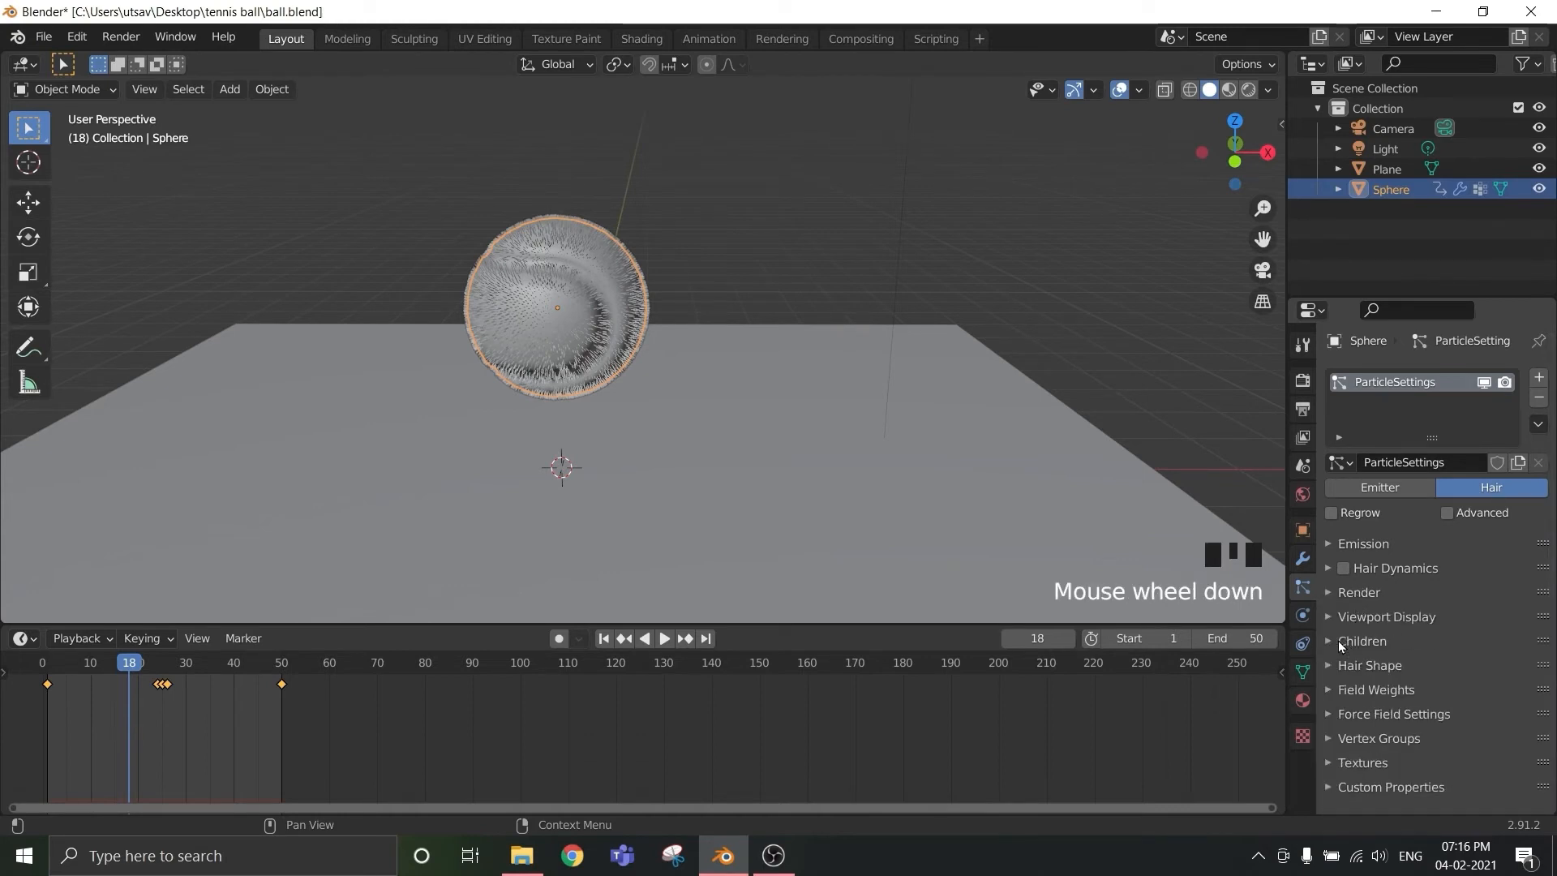
{"action": "left_click", "coordinate": [1354, 640]}
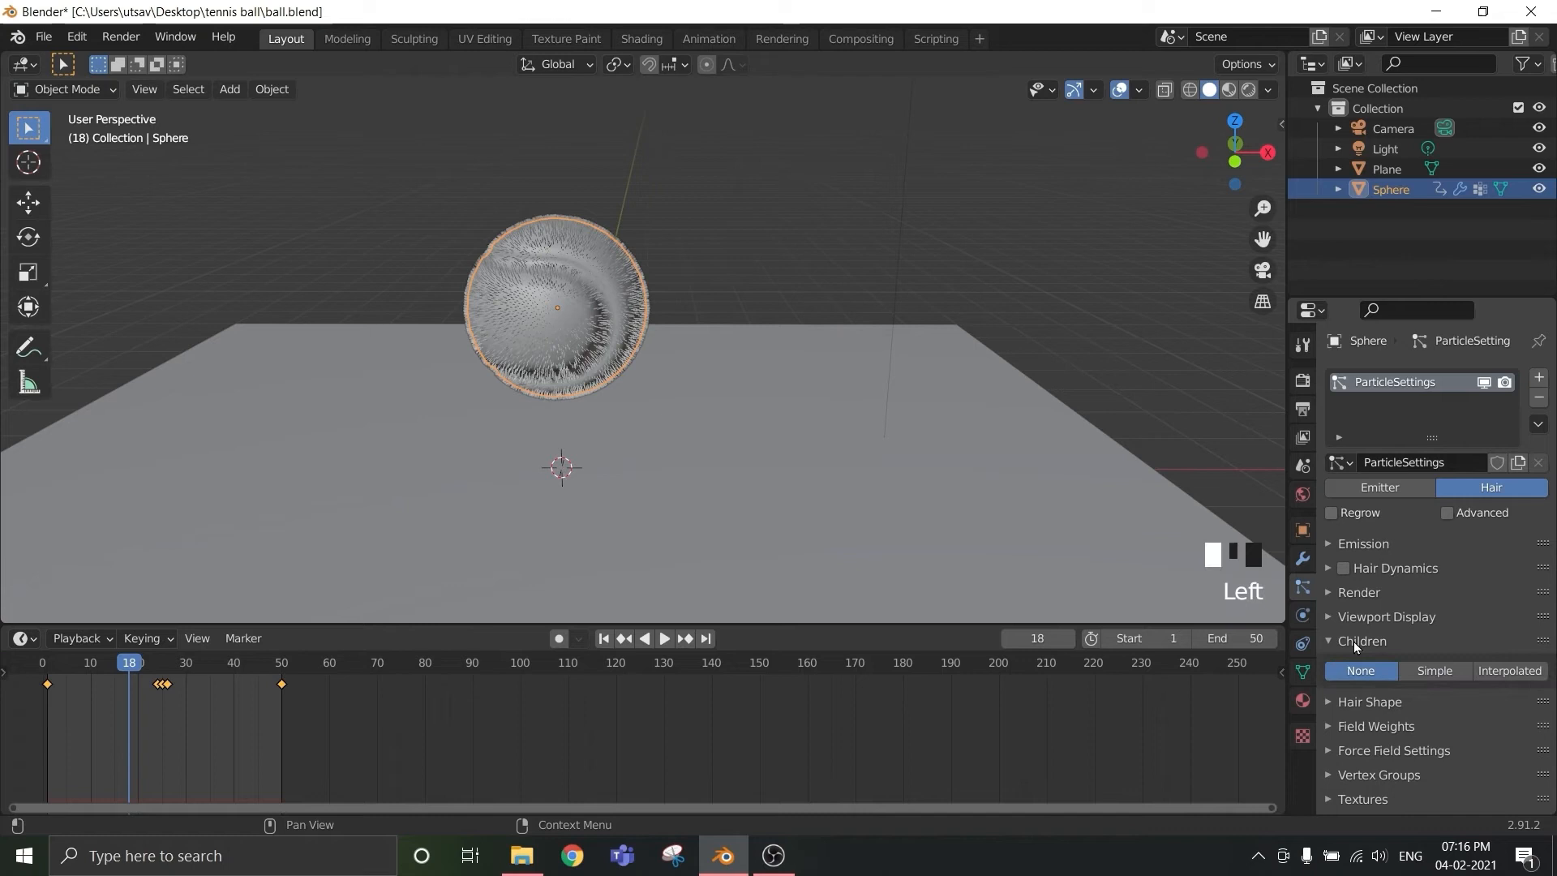
{"action": "left_click", "coordinate": [1508, 670]}
{"action": "scroll", "coordinate": [1487, 653], "scroll_direction": "down", "scroll_amount": 3}
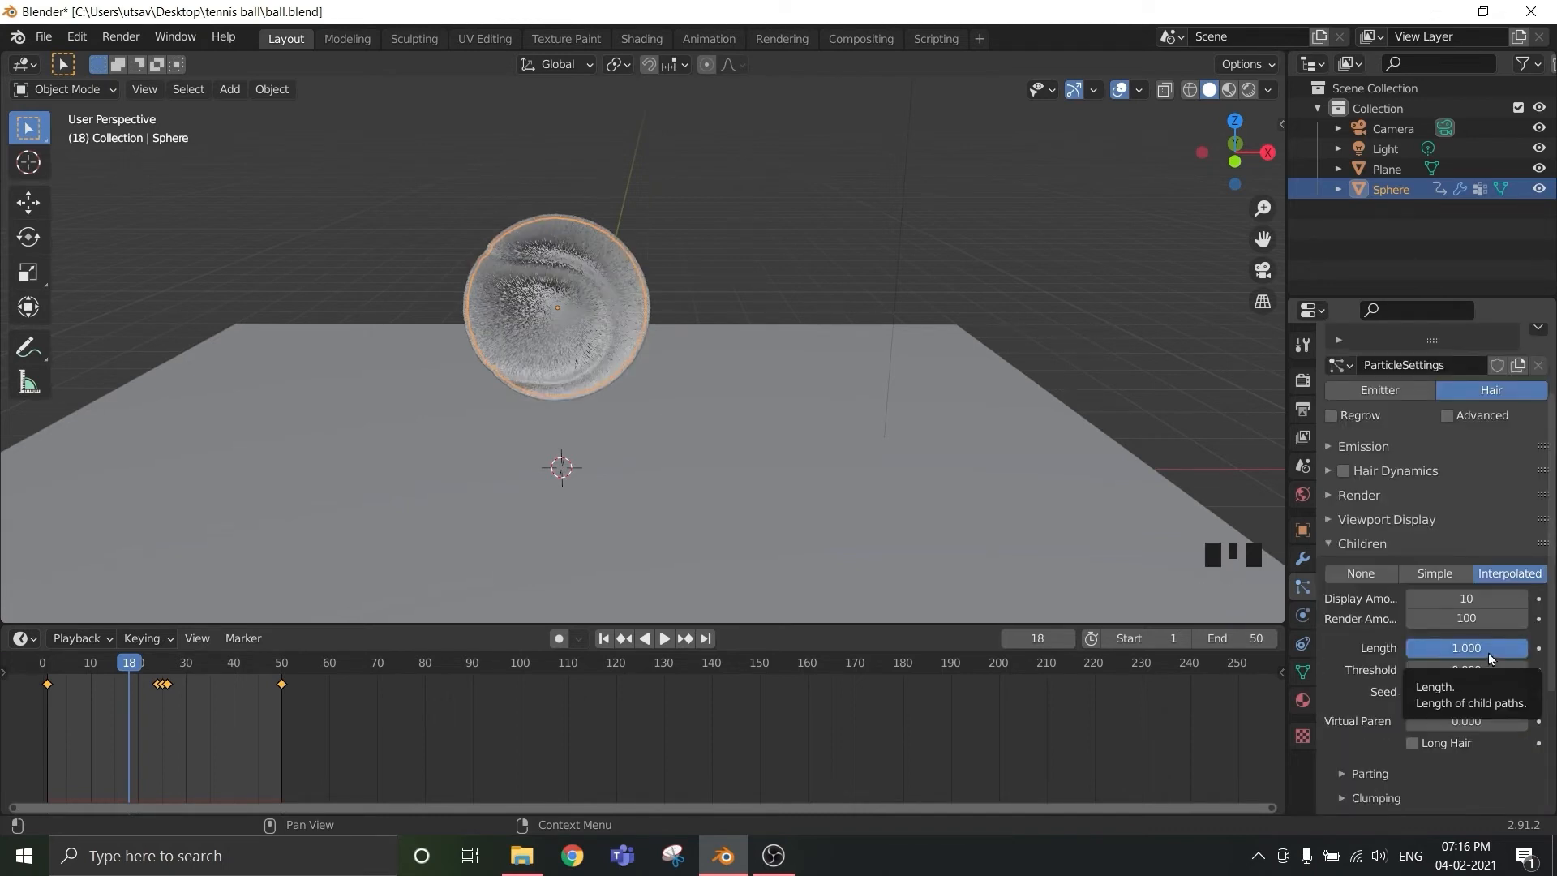
{"action": "left_click", "coordinate": [1483, 598]}
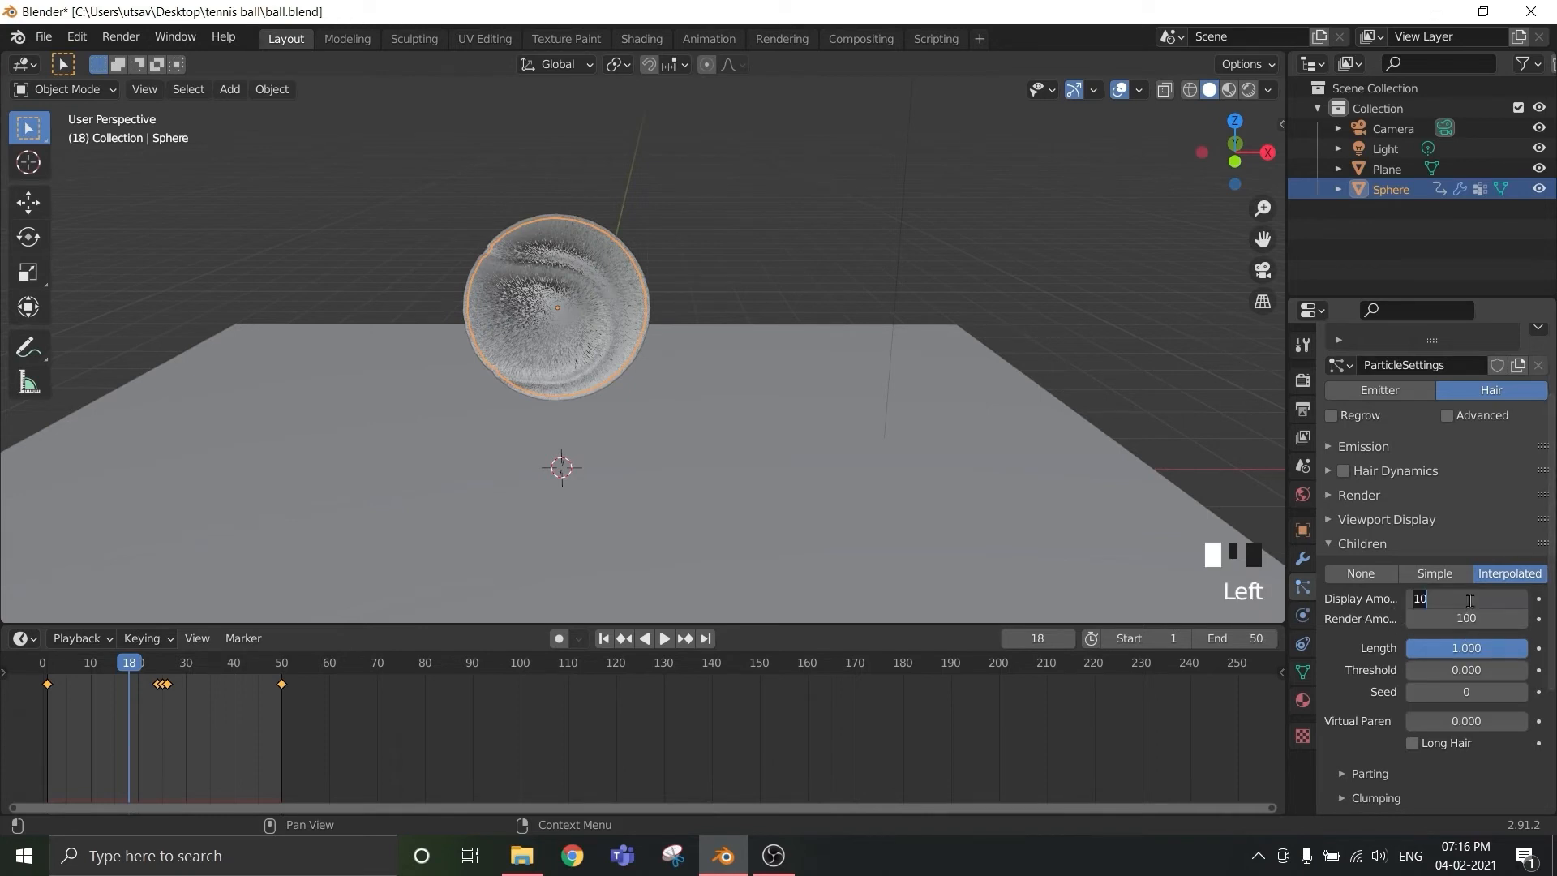
{"action": "type", "text": "70"}
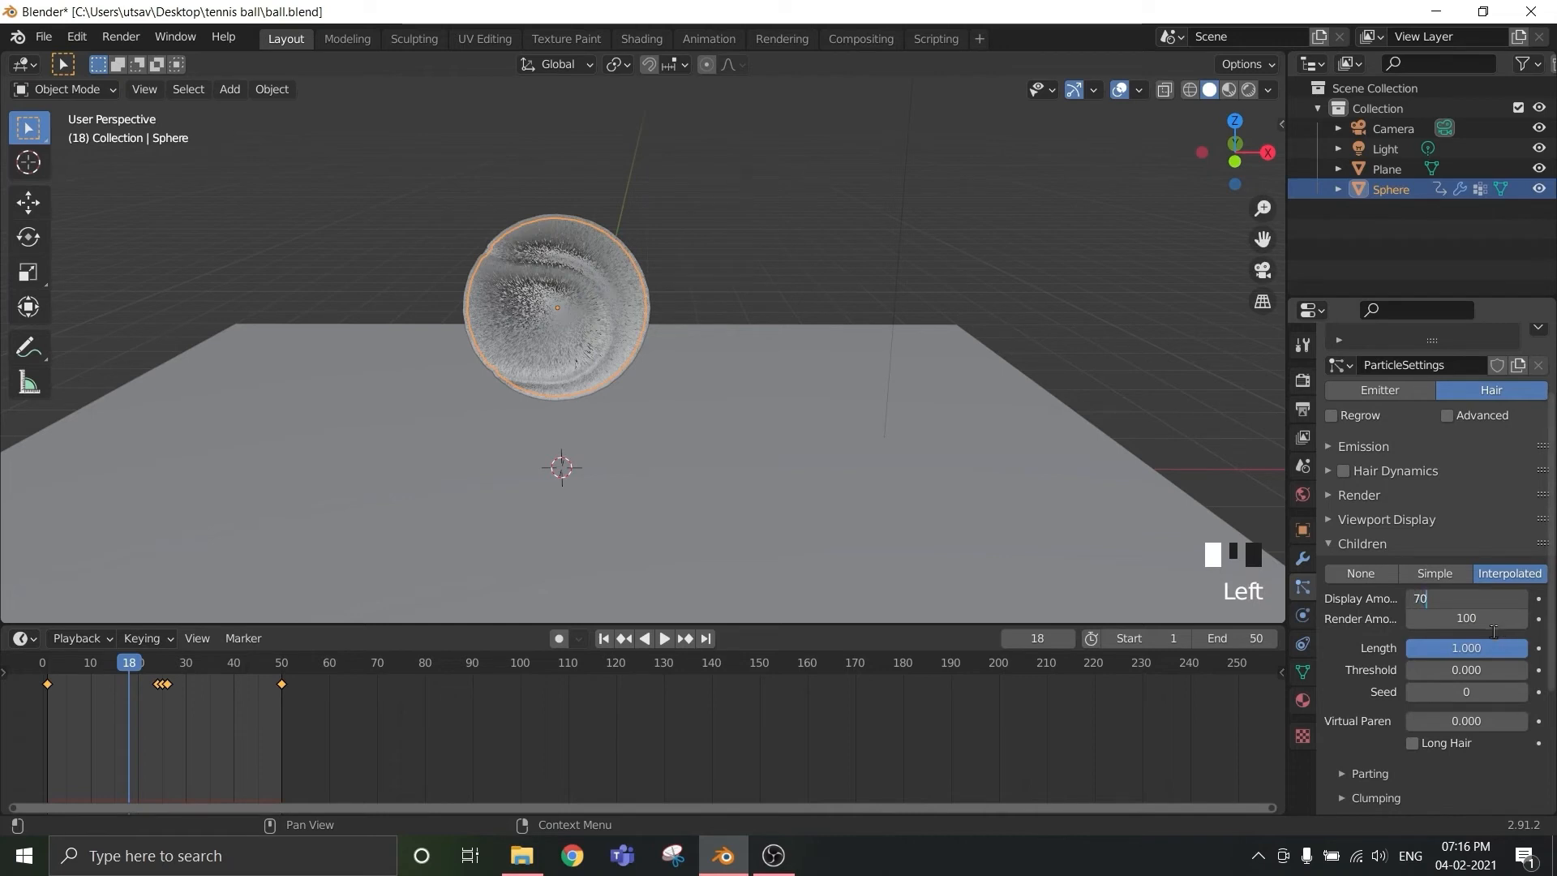
{"action": "scroll", "coordinate": [1492, 632], "scroll_direction": "down", "scroll_amount": 1}
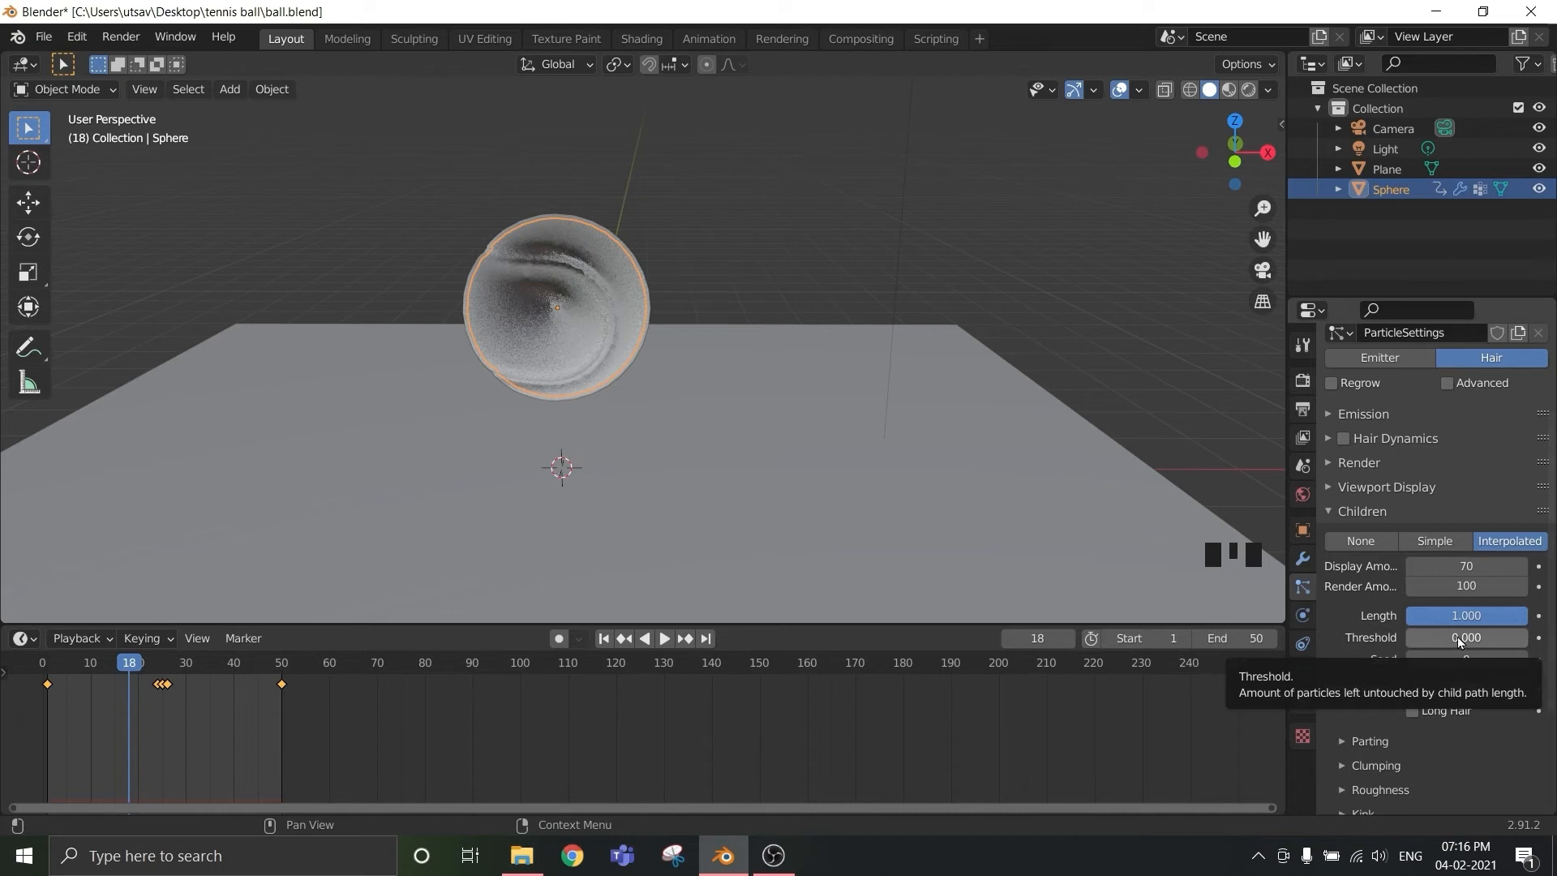
- Set the child hairs' length threshold to 0.250
{"action": "left_click", "coordinate": [1470, 648]}
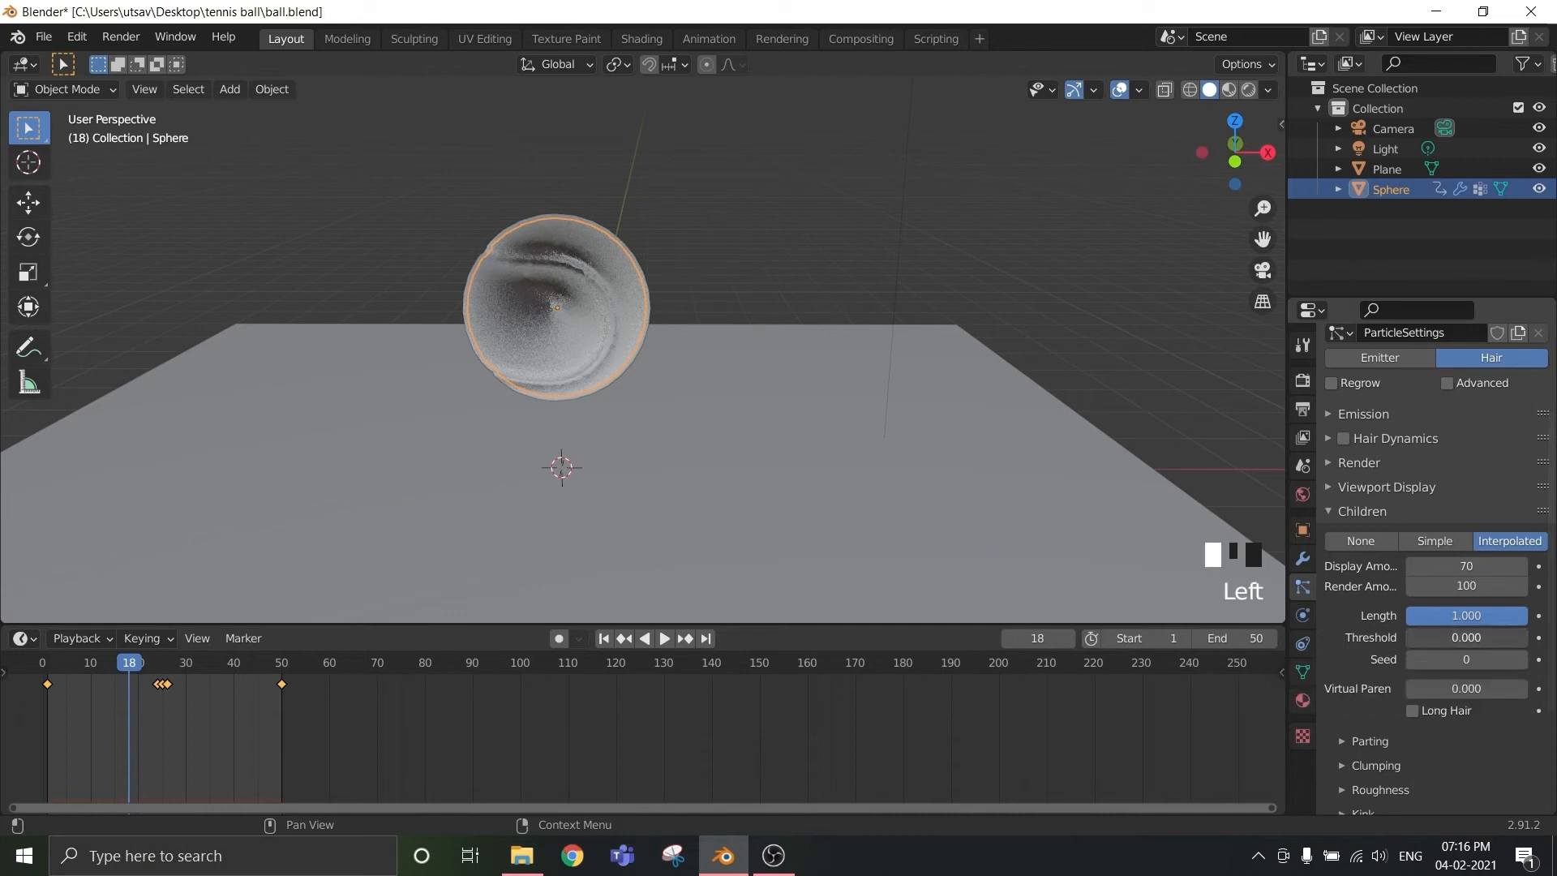
{"action": "left_click_drag", "start_coordinate": [1466, 637], "coordinate": [1478, 654]}
{"action": "left_click", "coordinate": [1453, 637]}
{"action": "type", "text": "0.250"}
{"action": "key", "text": "Return"}
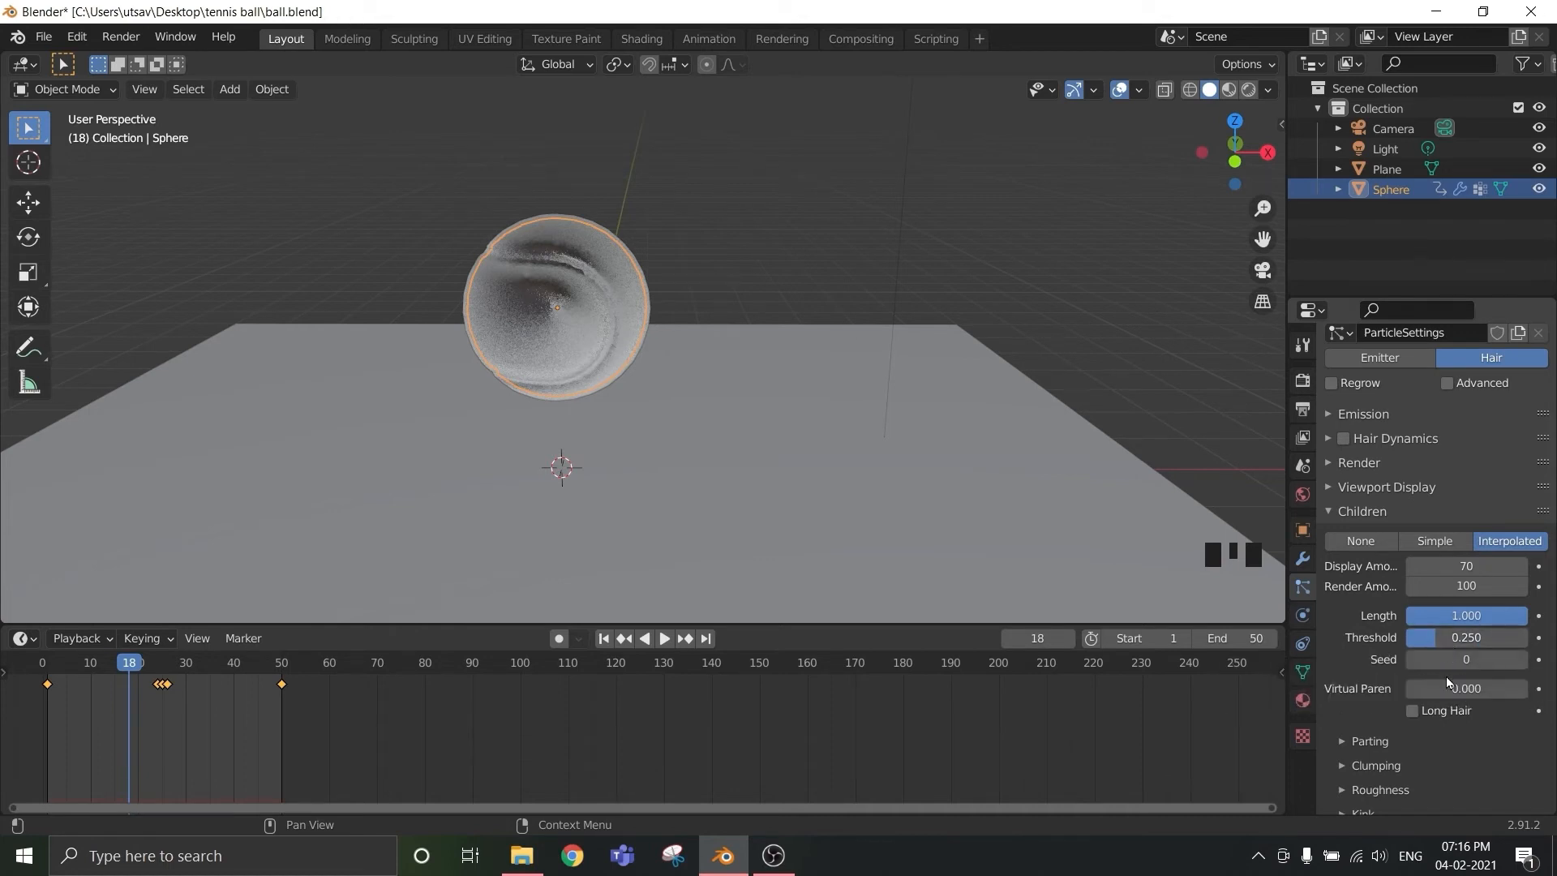
- Set the random roughness of the child hairs to 0.111
{"action": "scroll", "coordinate": [1446, 678], "scroll_direction": "down", "scroll_amount": 1}
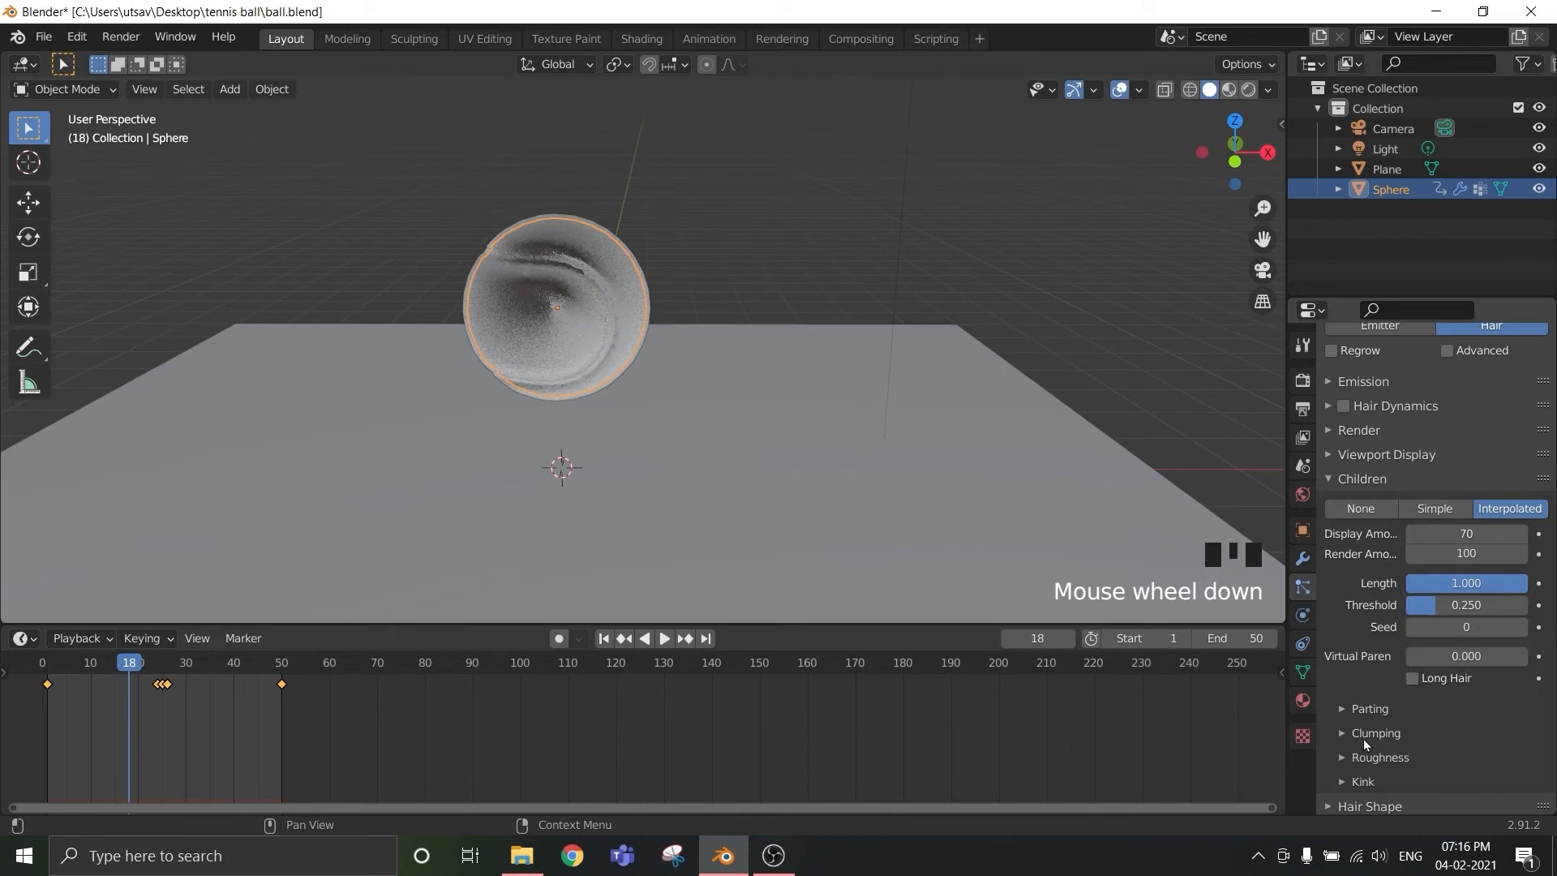
{"action": "left_click", "coordinate": [1362, 759]}
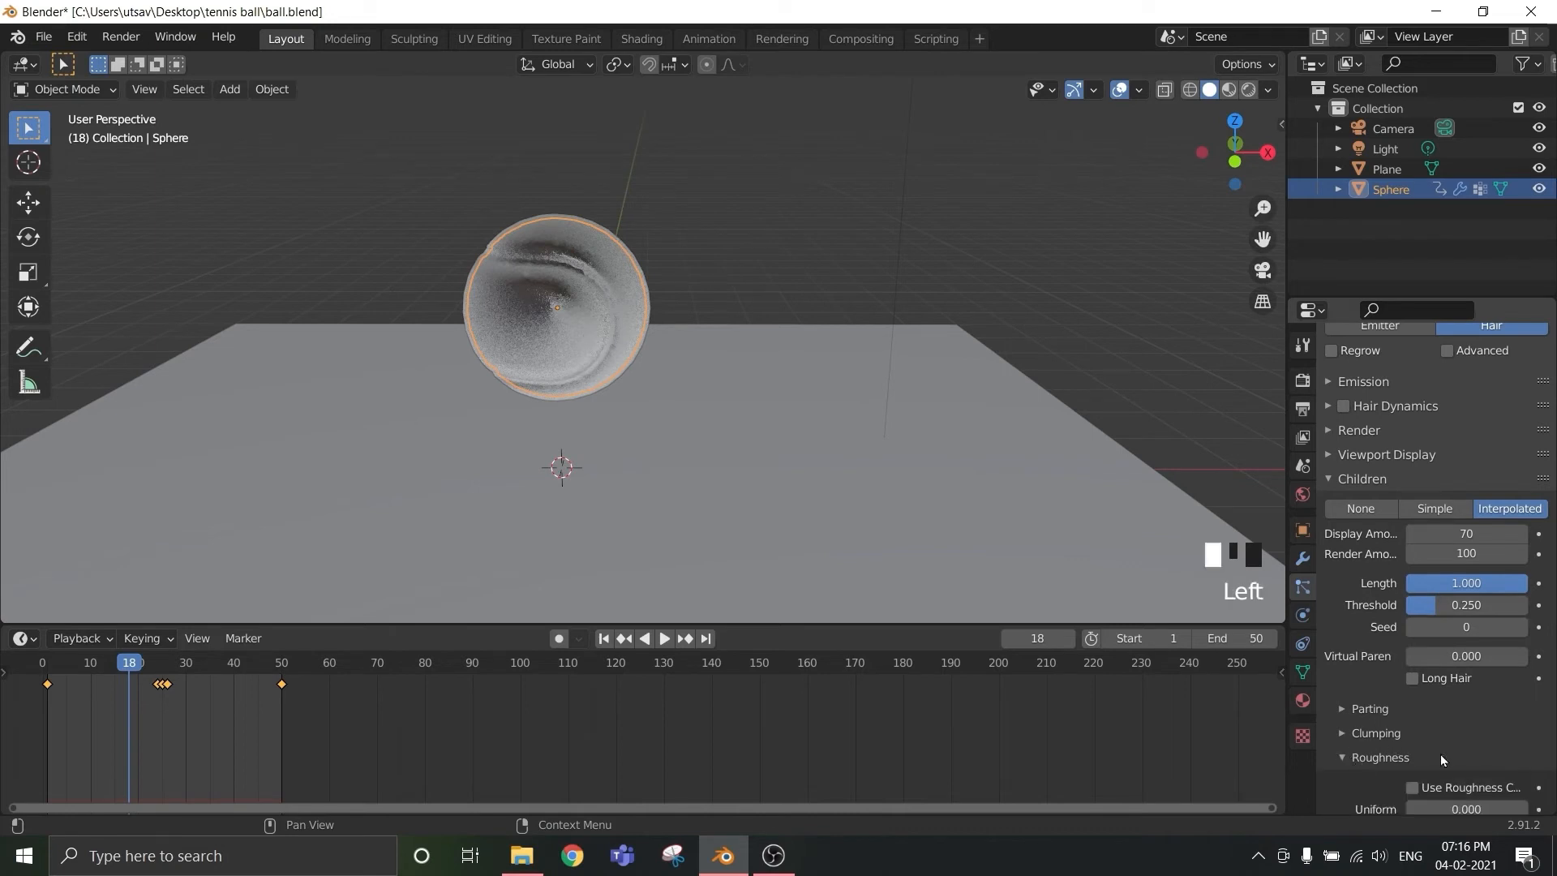
{"action": "scroll", "coordinate": [1450, 706], "scroll_direction": "down", "scroll_amount": 6}
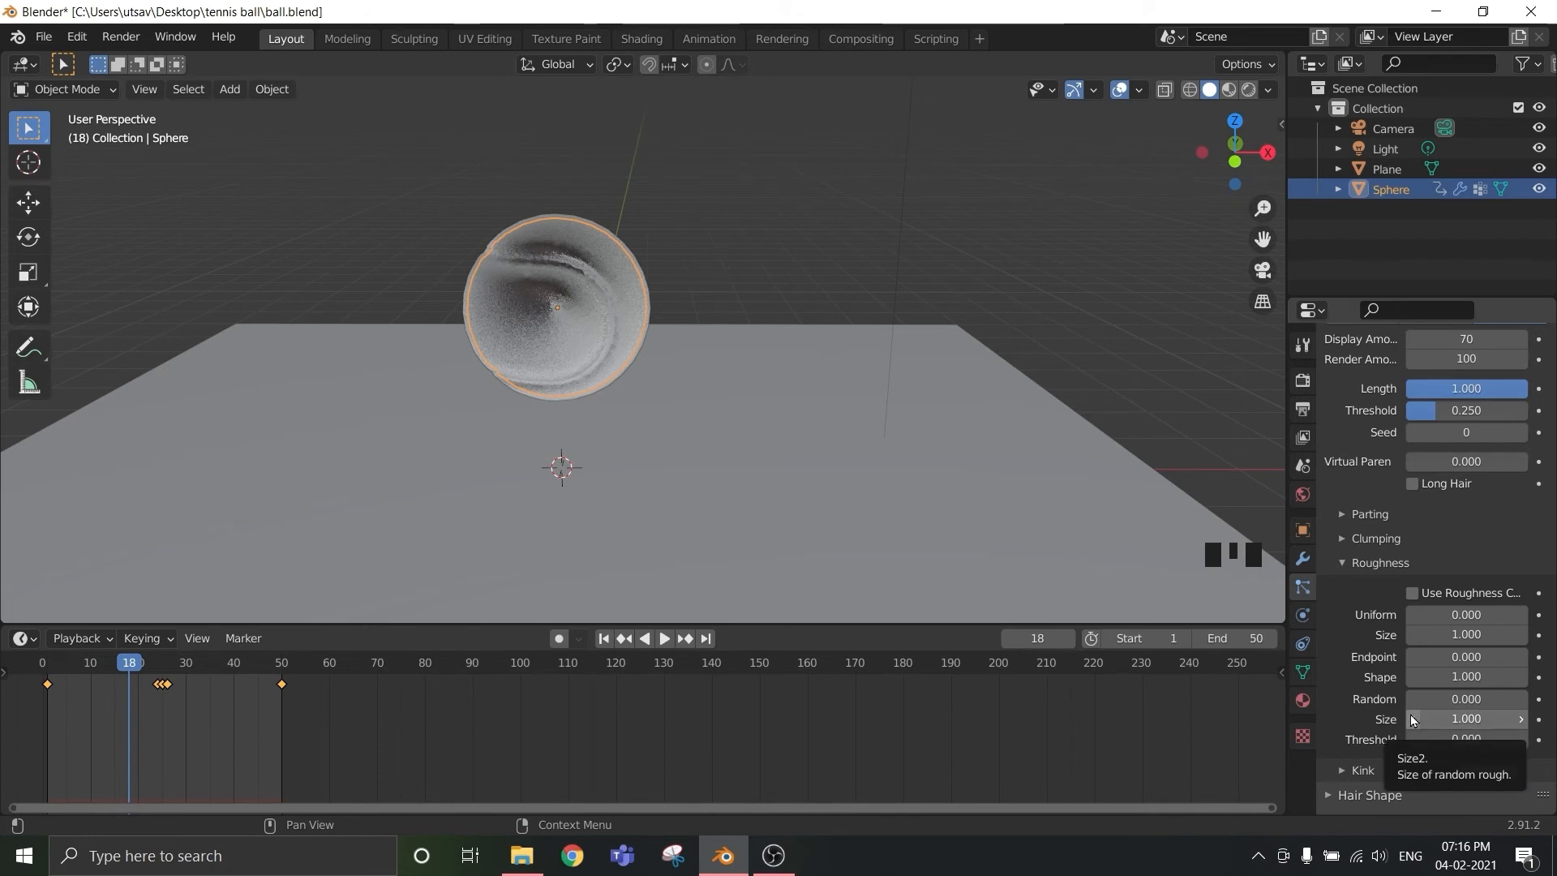
{"action": "left_click", "coordinate": [1455, 699]}
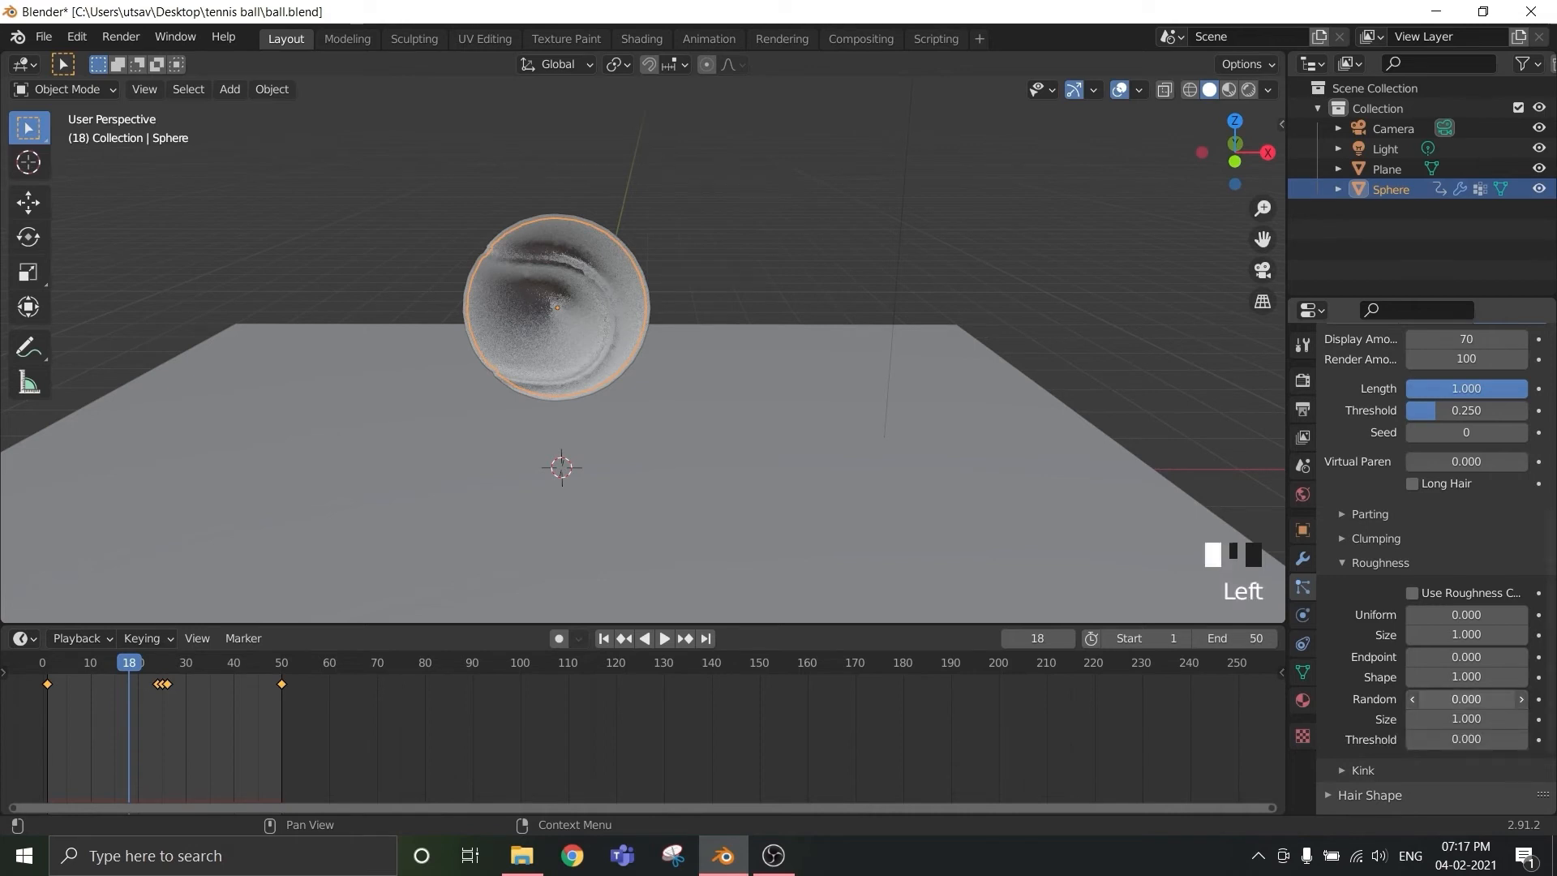
{"action": "left_click_drag", "start_coordinate": [1455, 699], "coordinate": [1500, 699]}
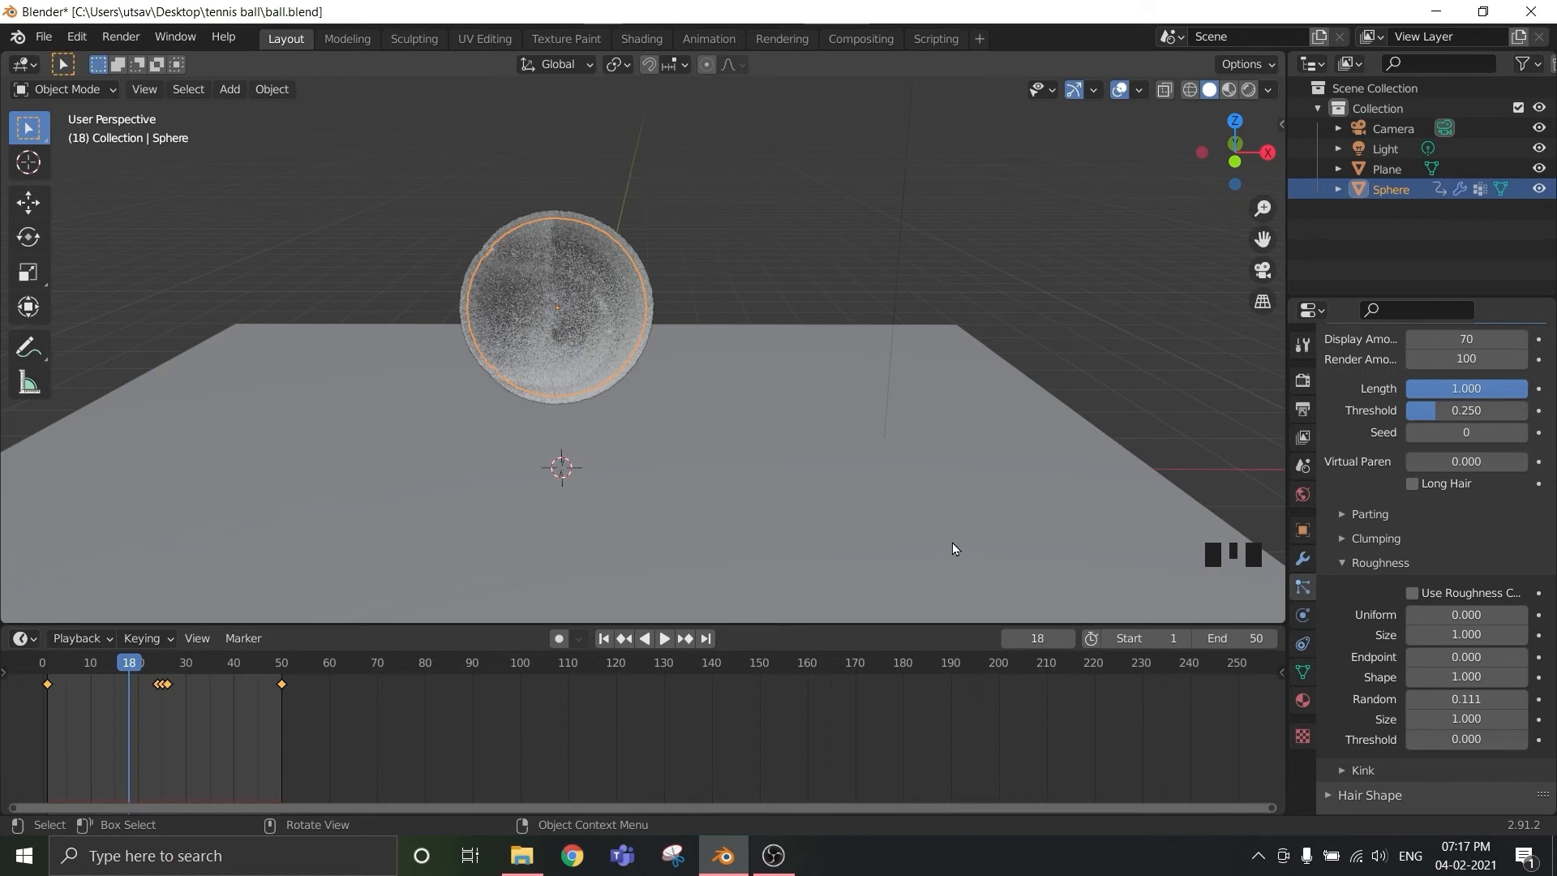
{"action": "left_click", "coordinate": [1355, 563]}
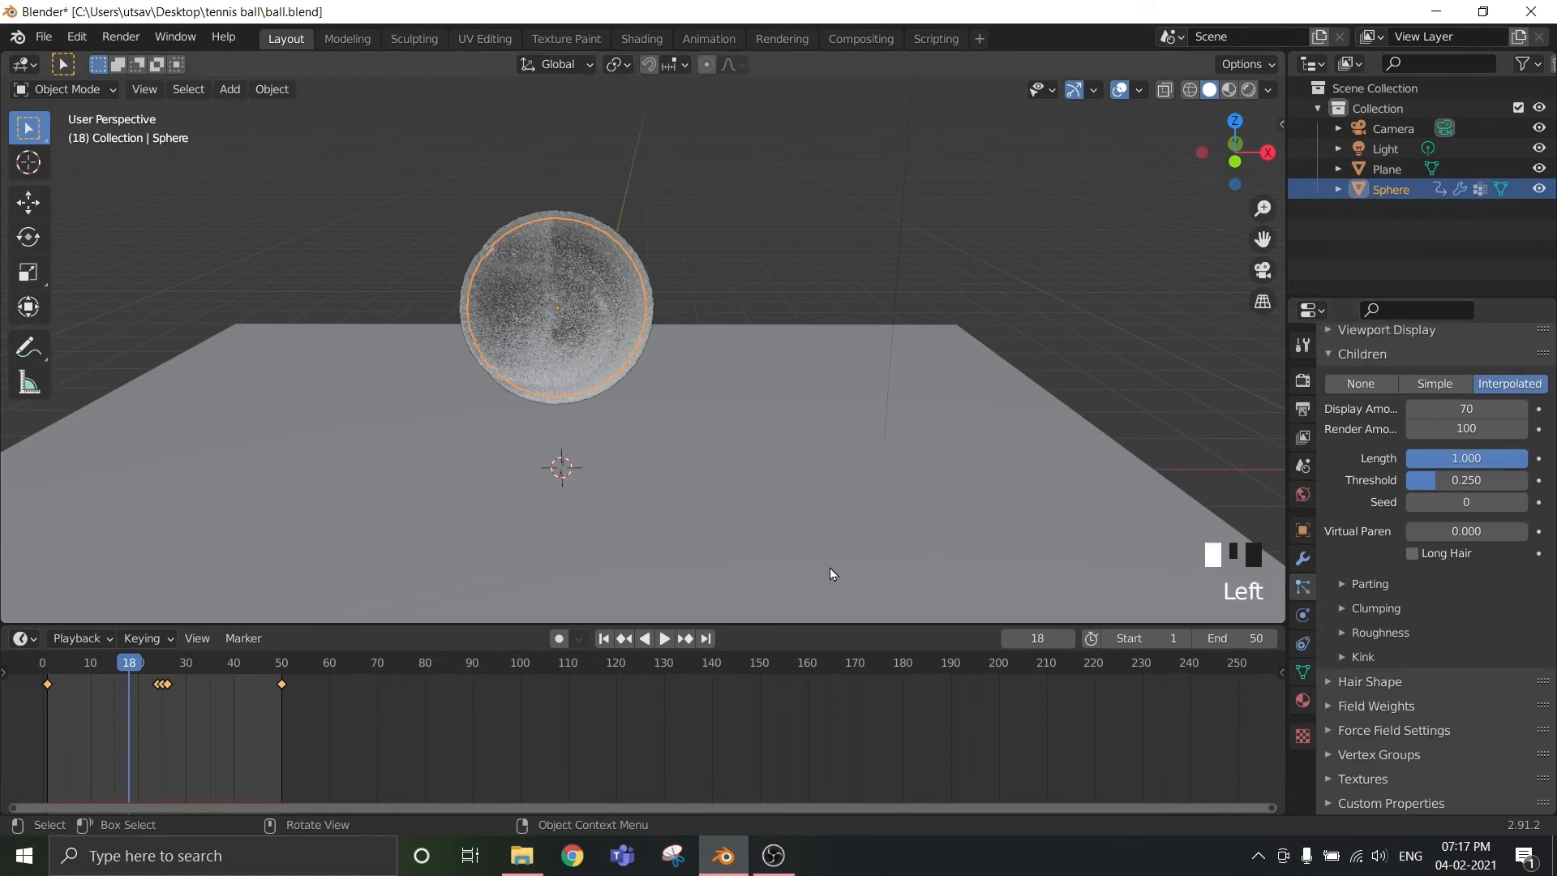
{"action": "scroll", "coordinate": [732, 557], "scroll_direction": "up", "scroll_amount": 3}
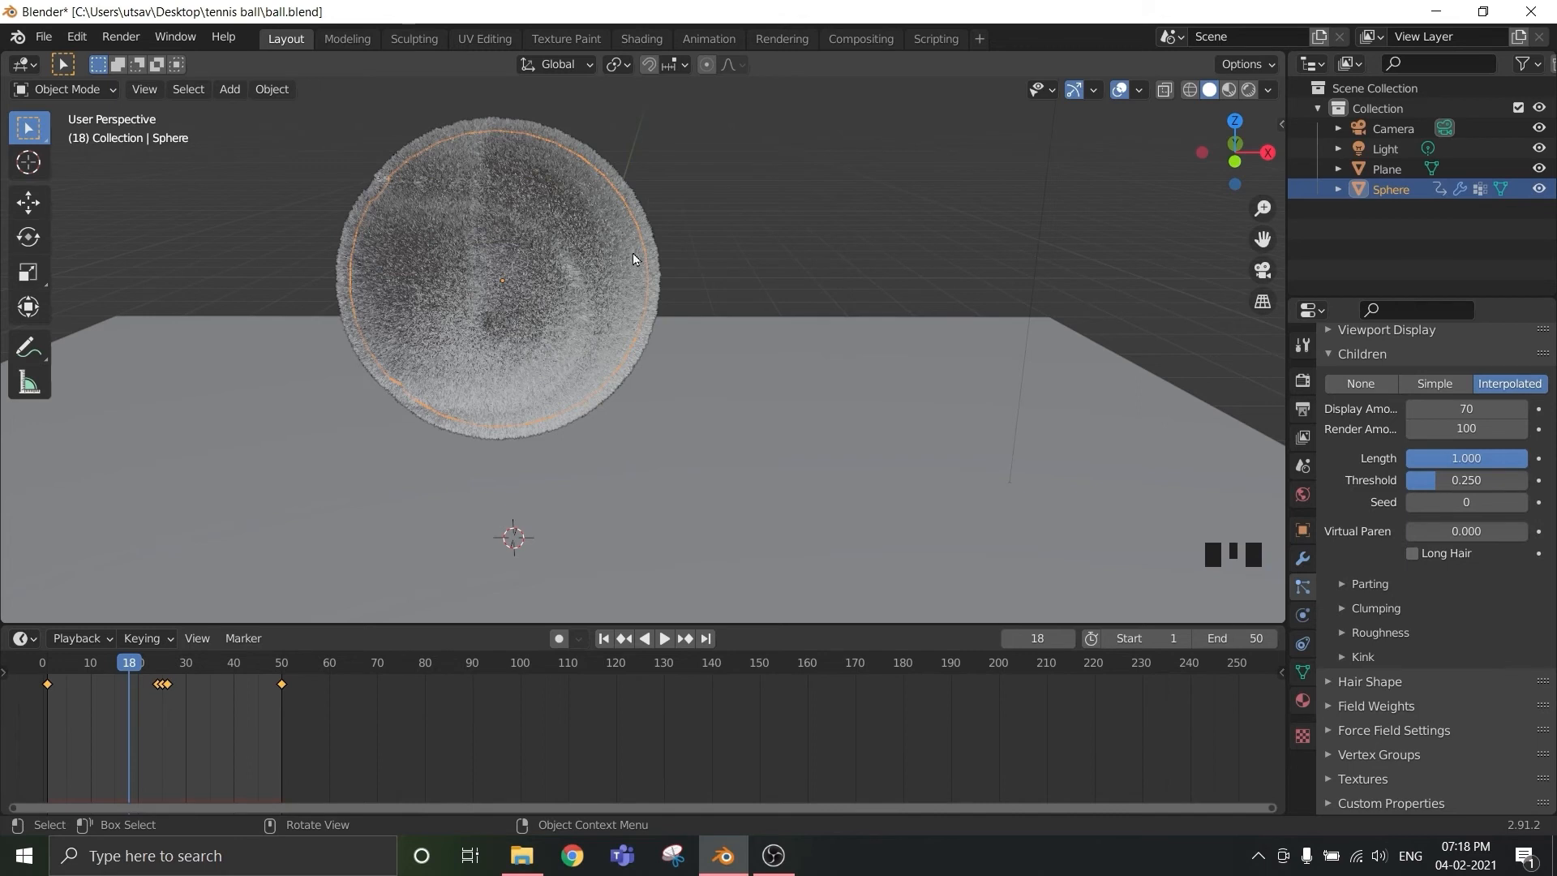
- Assign the vertex group named Group to the hair density in the particle settings
{"action": "scroll", "coordinate": [1396, 693], "scroll_direction": "down", "scroll_amount": 1}
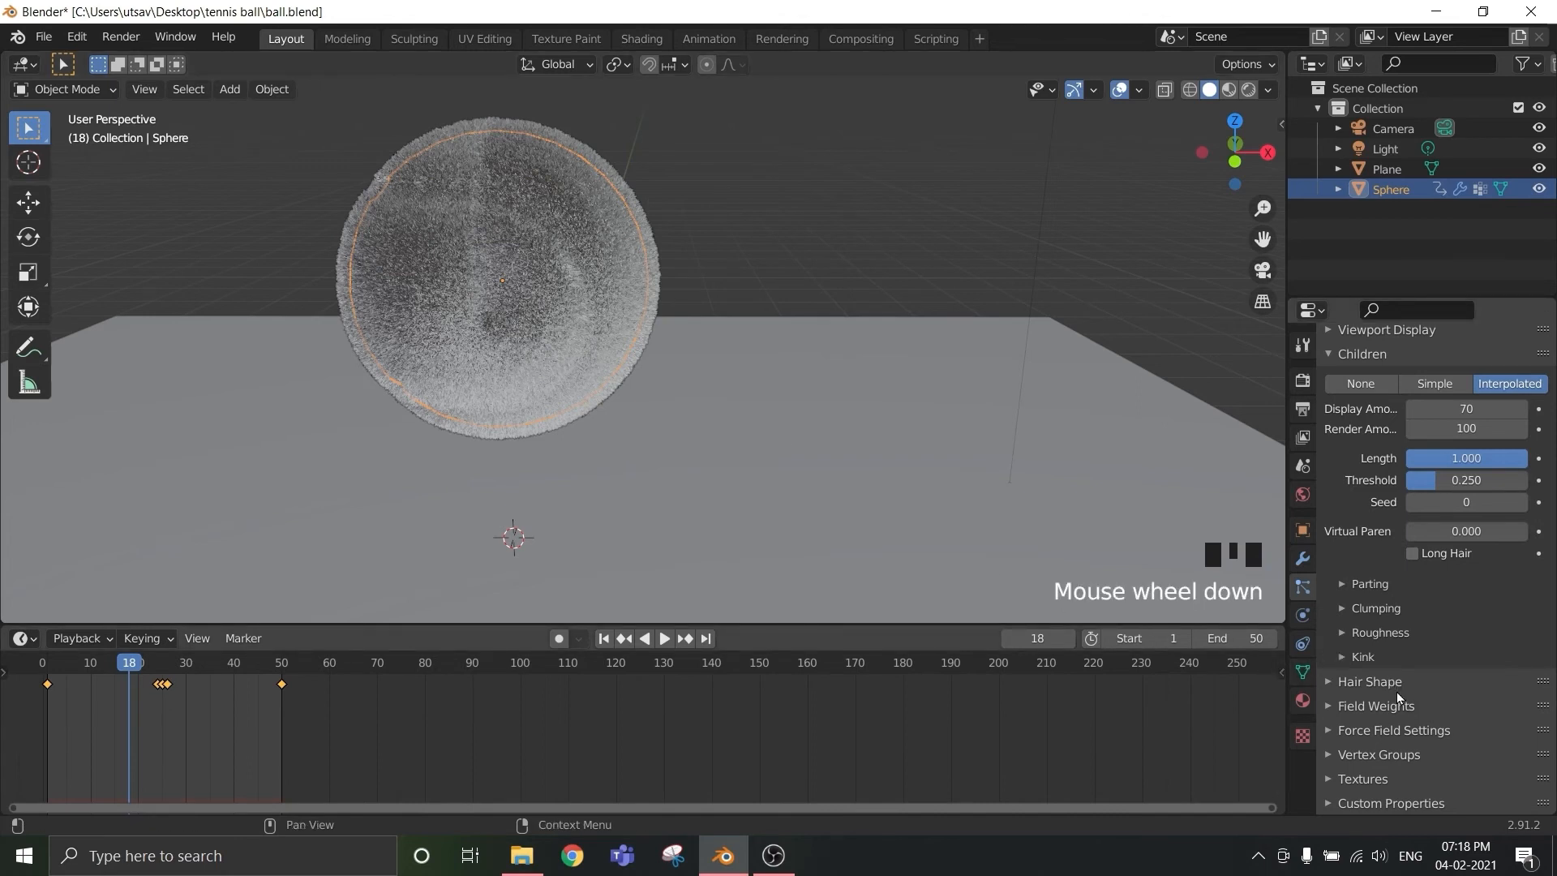
{"action": "left_click", "coordinate": [1345, 756]}
{"action": "scroll", "coordinate": [1384, 760], "scroll_direction": "down", "scroll_amount": 3}
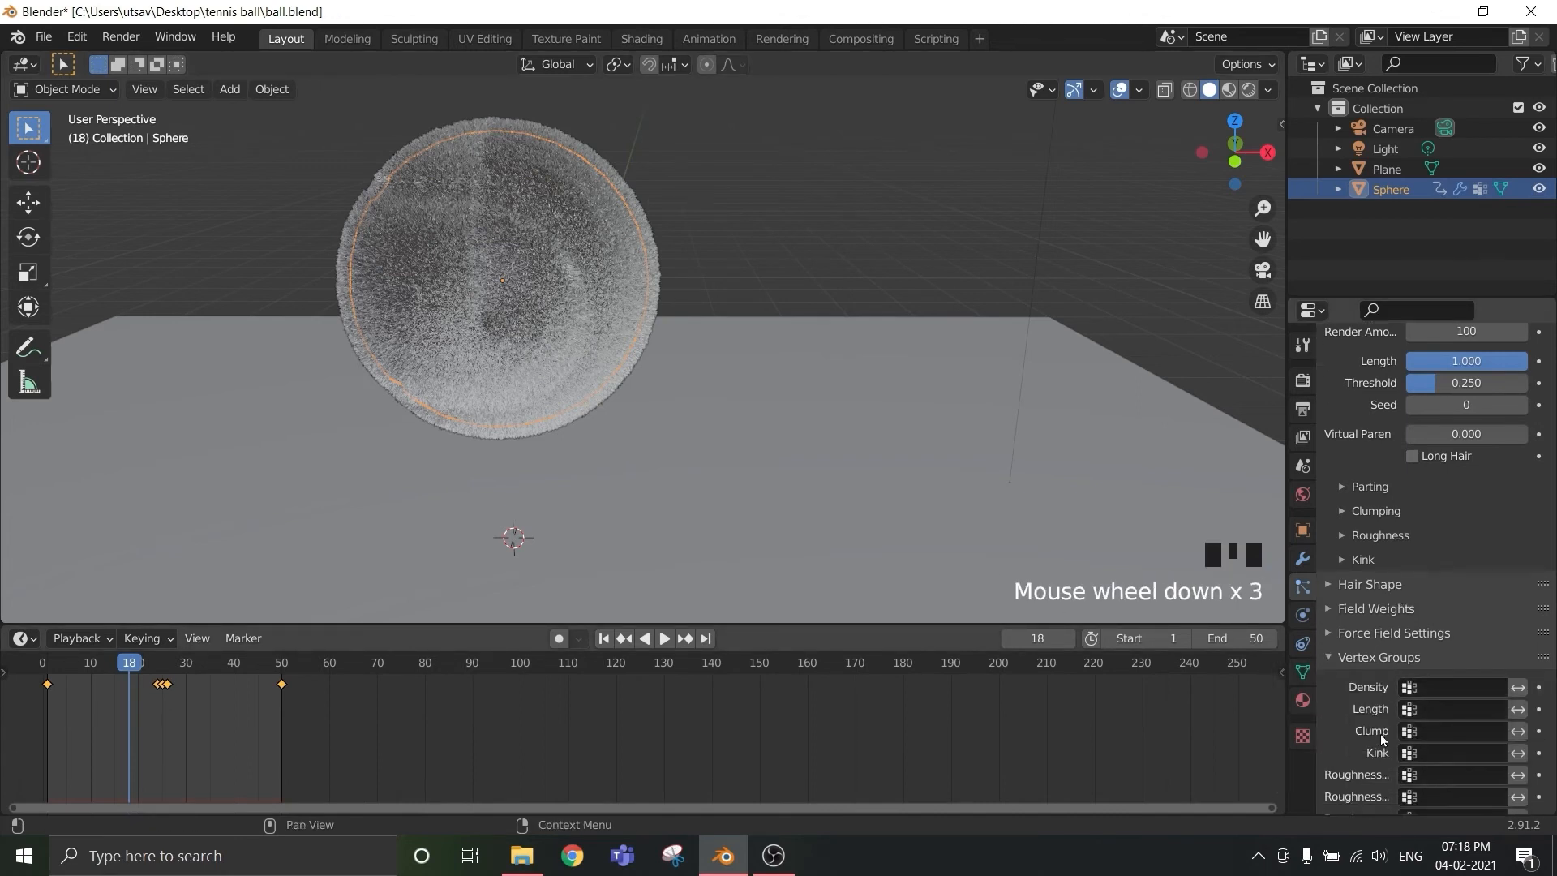
{"action": "left_click", "coordinate": [1411, 687]}
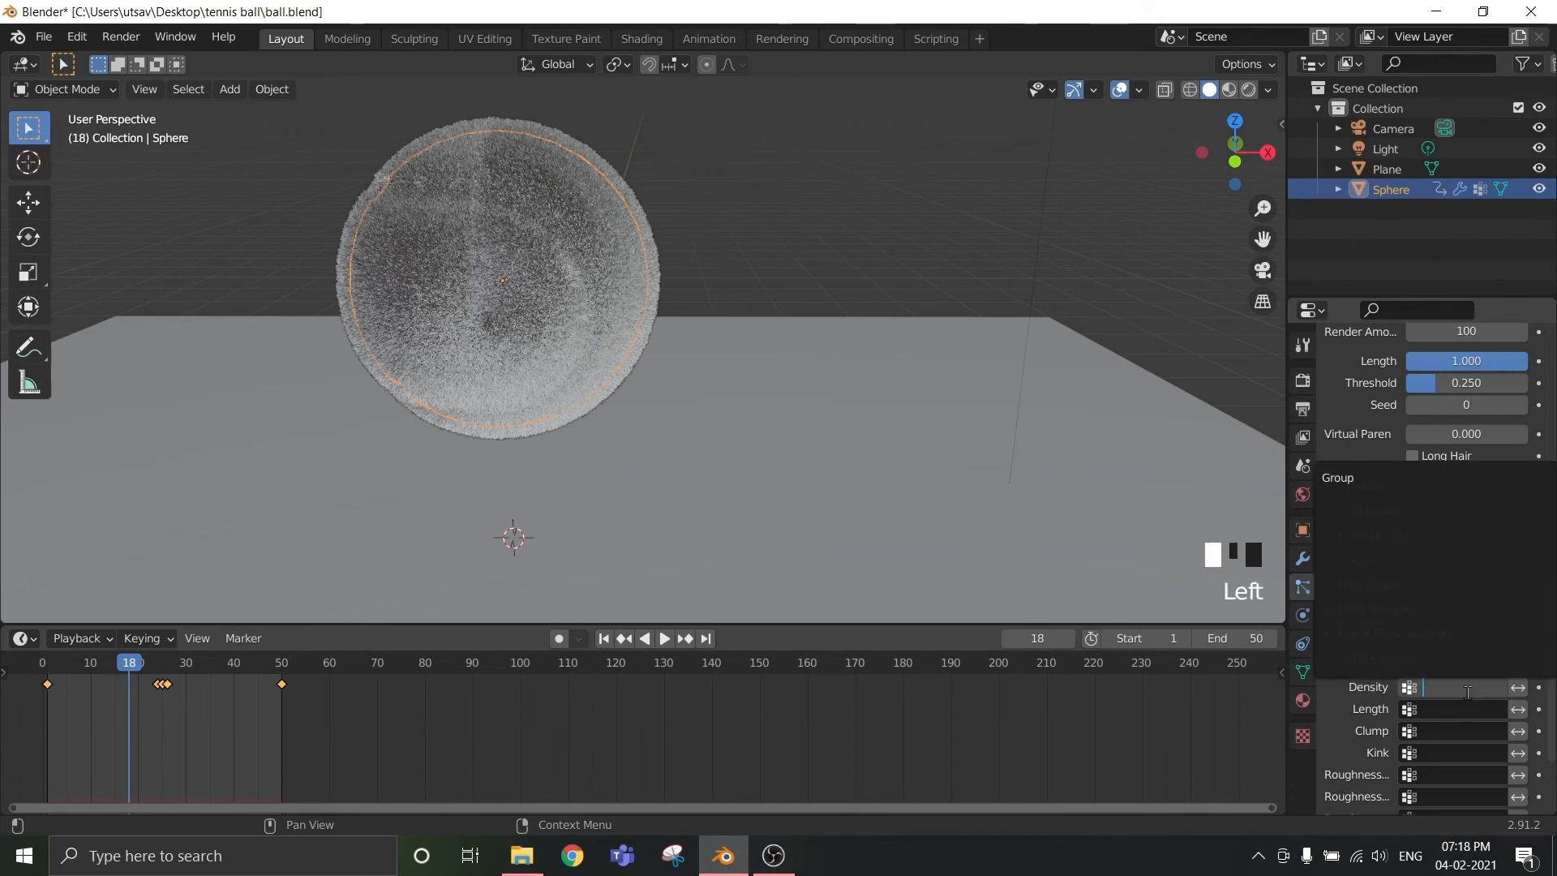
{"action": "left_click", "coordinate": [1370, 478]}
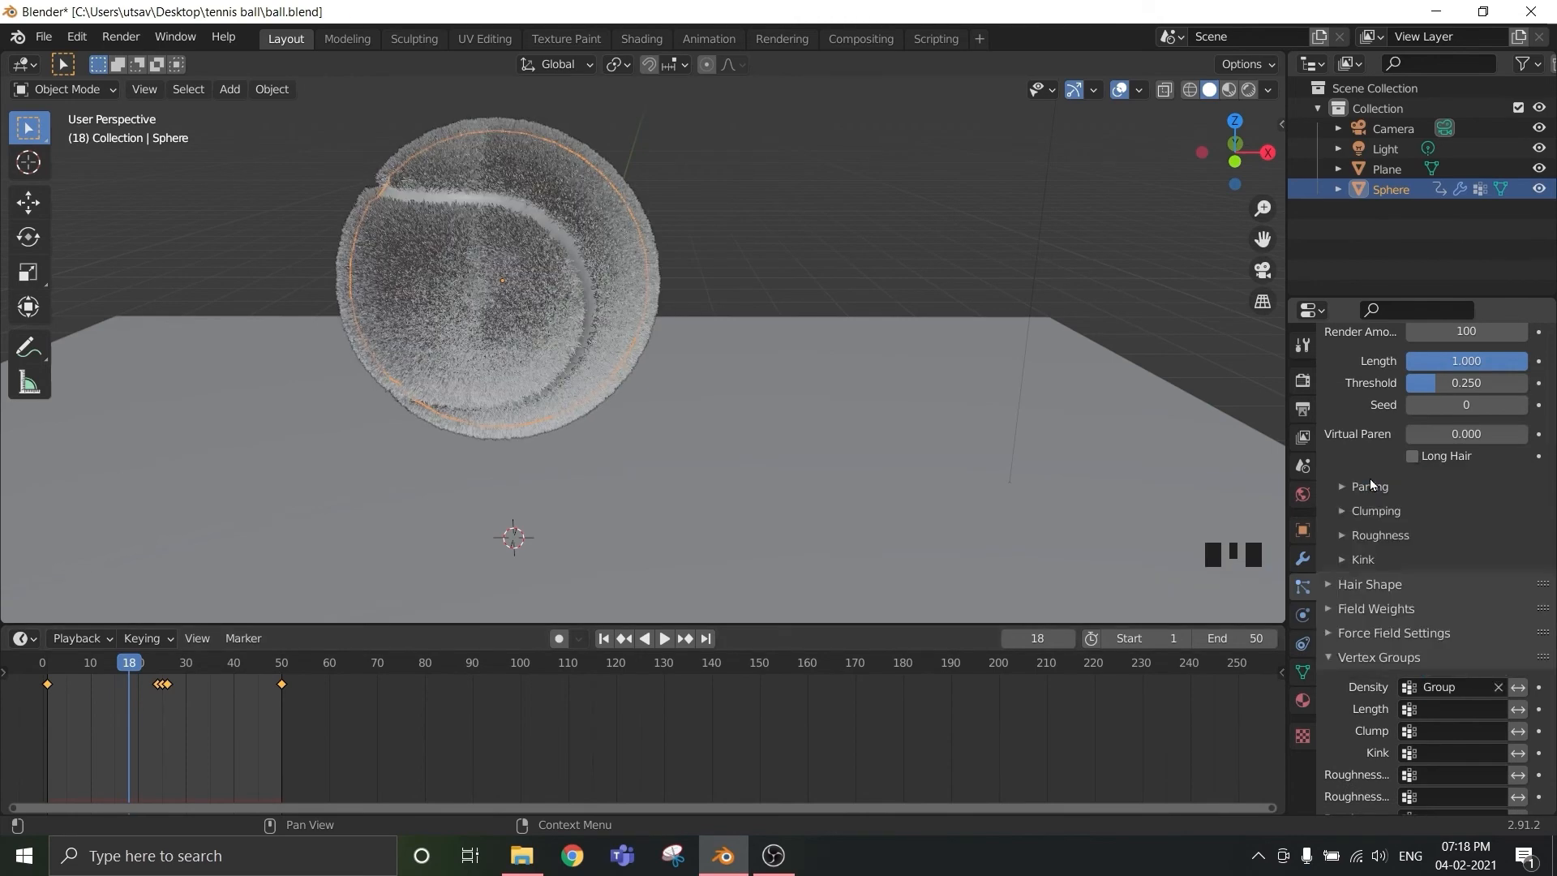
- Examine the fuzz and the groove on the ball up close and from a different angle
{"action": "scroll", "coordinate": [632, 341], "scroll_direction": "up", "scroll_amount": 2}
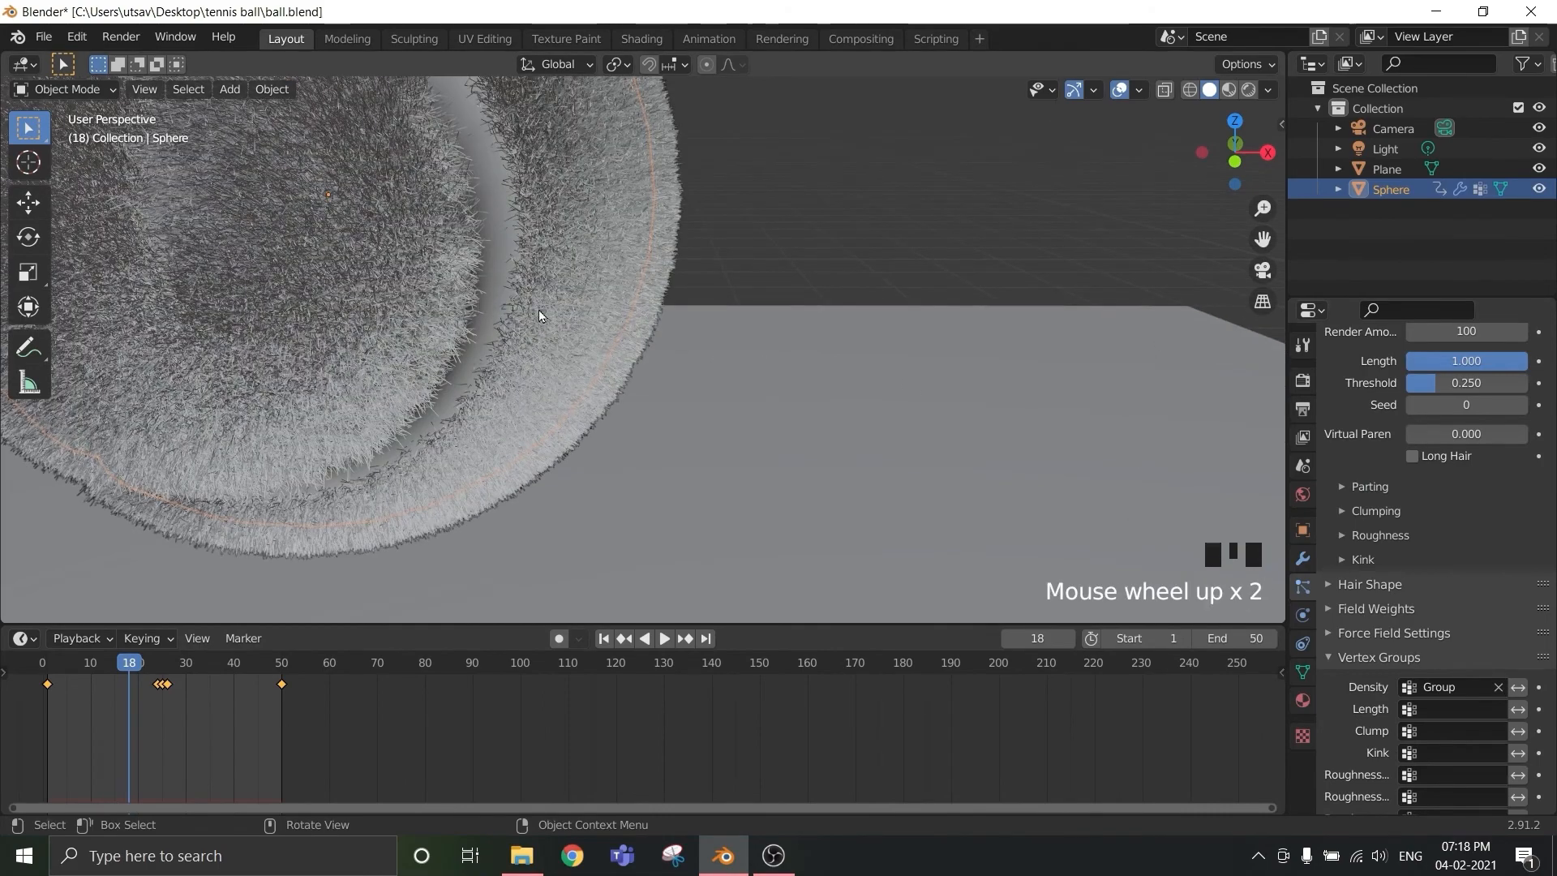
{"action": "scroll", "coordinate": [543, 312], "scroll_direction": "down", "scroll_amount": 4}
{"action": "middle_click_drag", "start_coordinate": [548, 311], "coordinate": [563, 335]}
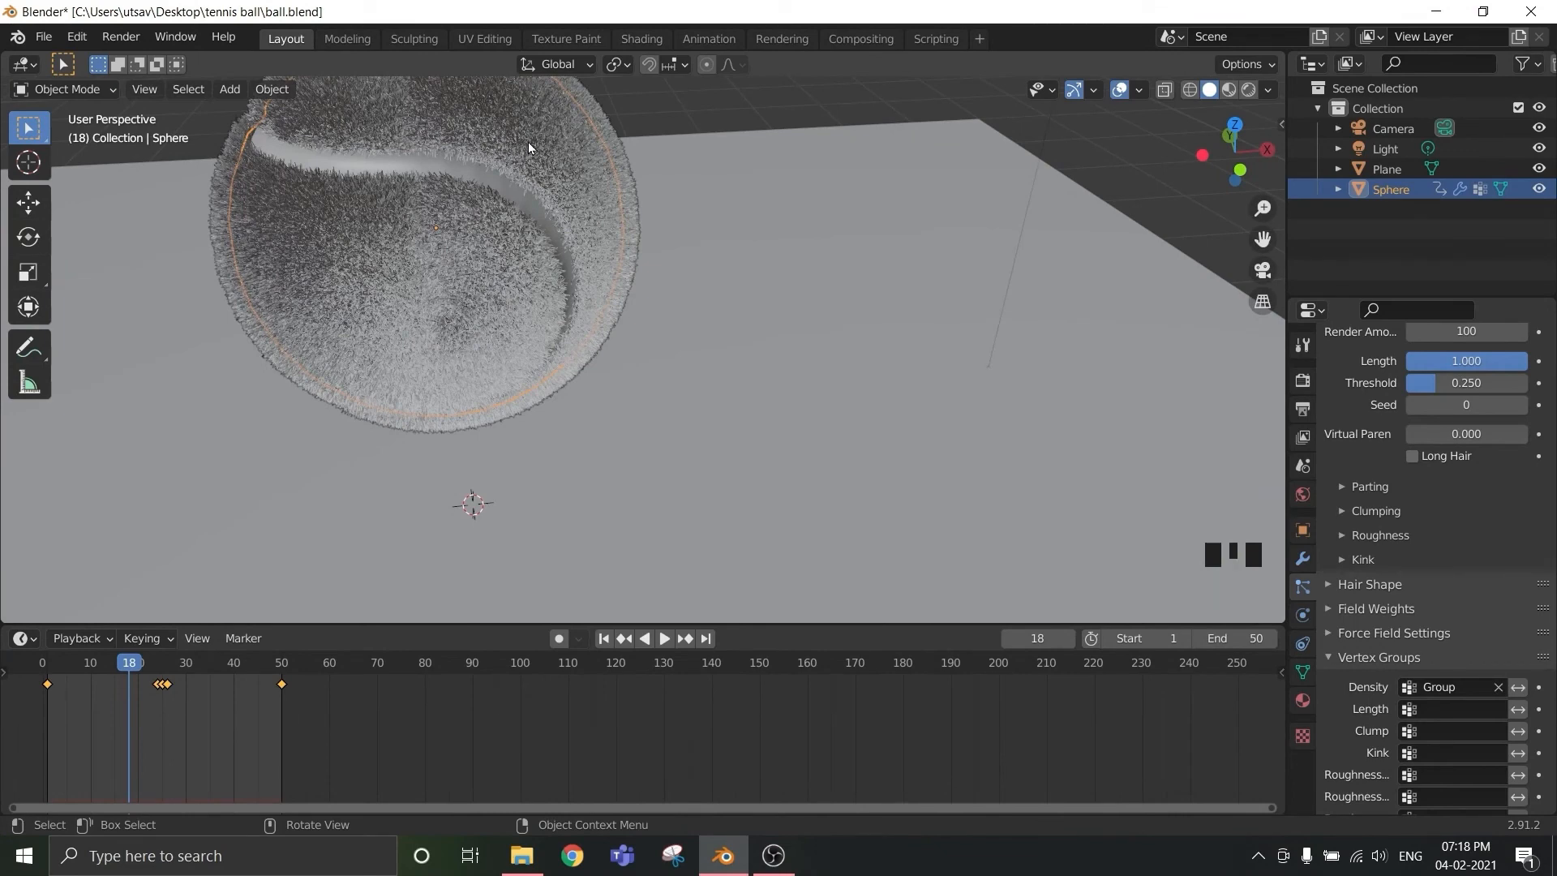
{"action": "middle_click_drag", "start_coordinate": [615, 265], "coordinate": [647, 366], "text": "shift"}
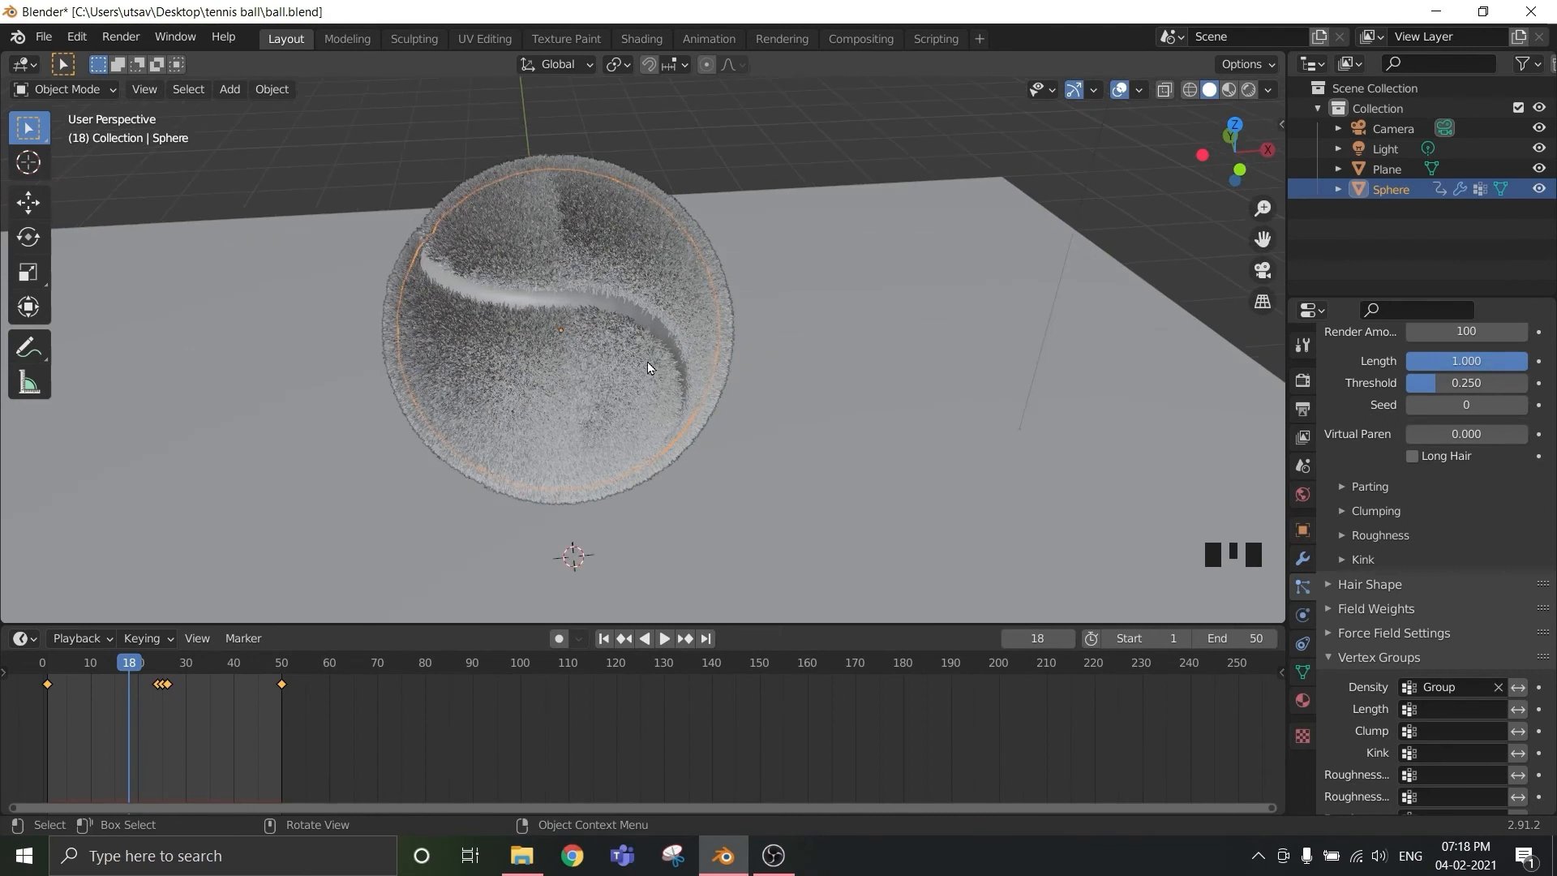
{"action": "scroll", "coordinate": [646, 367], "scroll_direction": "up", "scroll_amount": 2}
{"action": "scroll", "coordinate": [645, 366], "scroll_direction": "down", "scroll_amount": 1}
{"action": "left_click", "coordinate": [130, 41]}
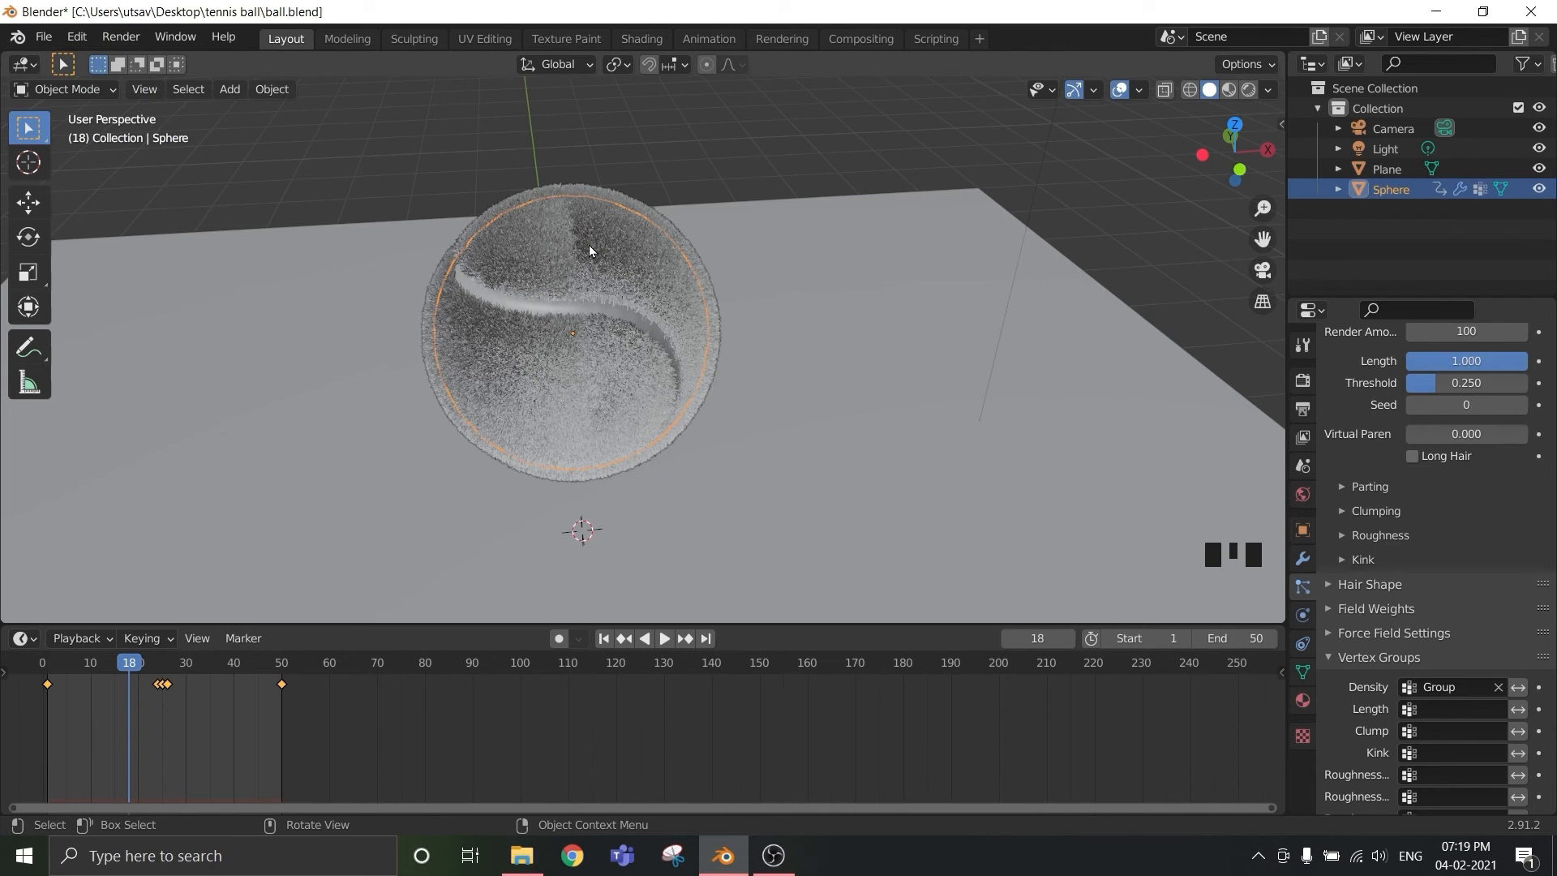
- Play back the ball's bounce animation in the viewport and stop it at frame 32
{"action": "scroll", "coordinate": [631, 293], "scroll_direction": "down", "scroll_amount": 2}
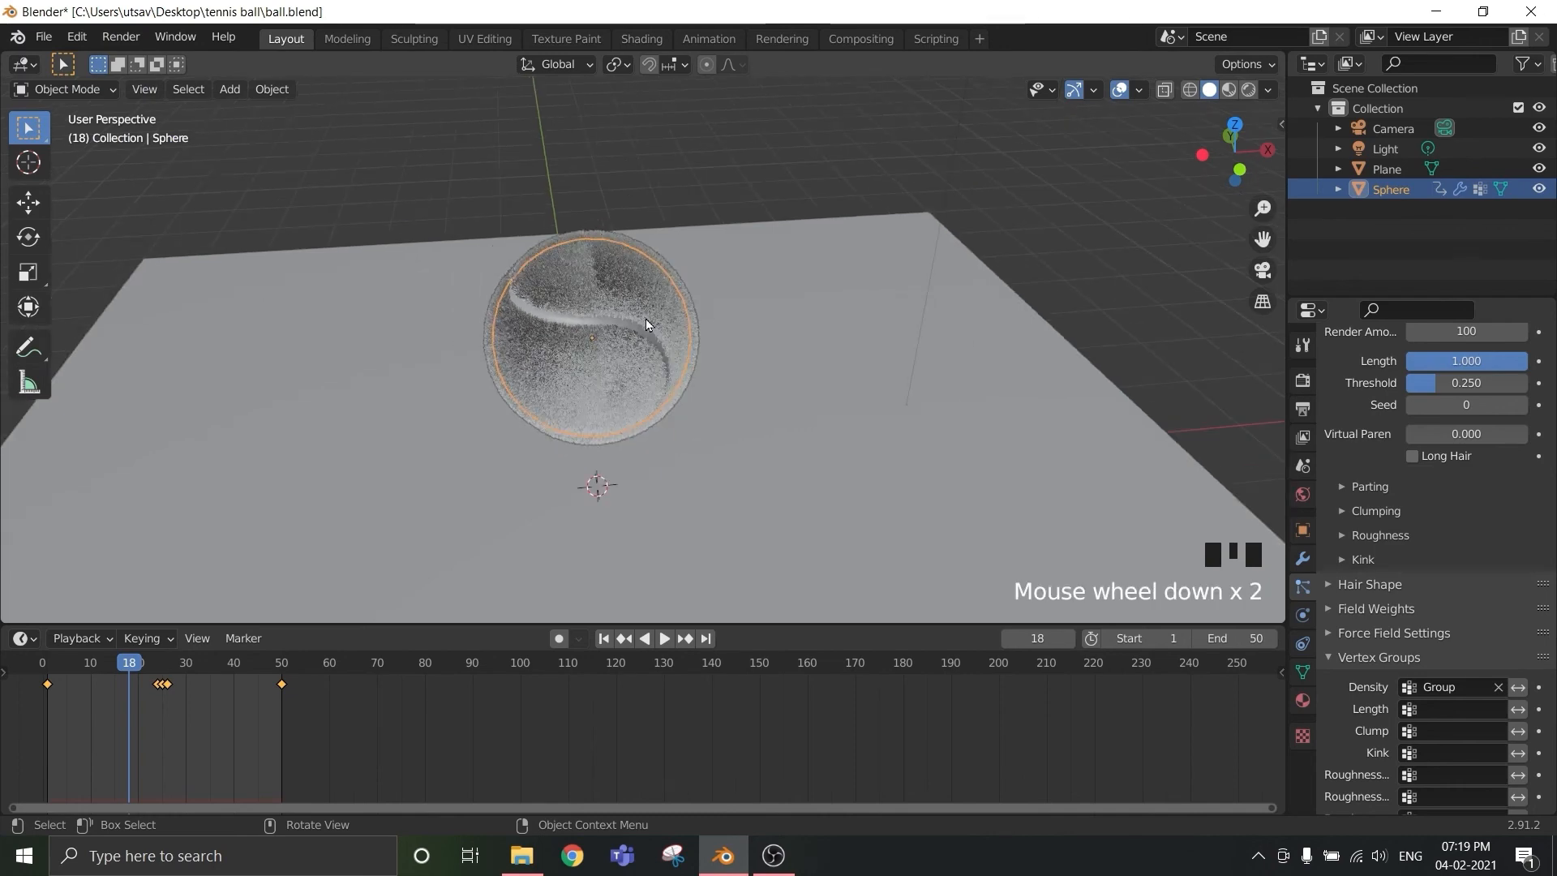
{"action": "middle_click_drag", "start_coordinate": [703, 424], "coordinate": [676, 368], "text": "shift"}
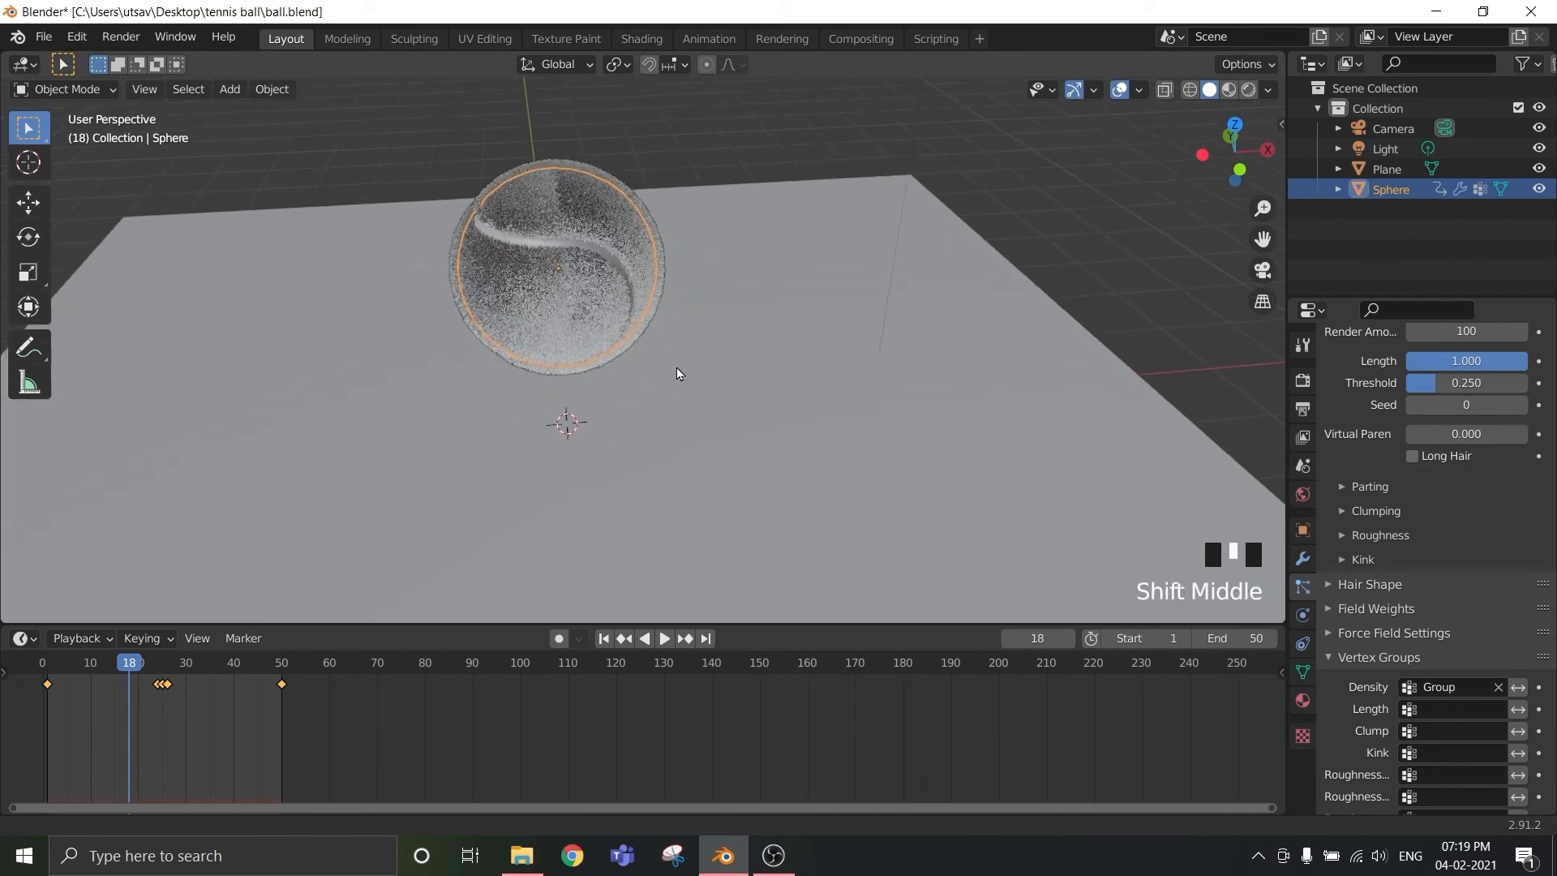
{"action": "key", "text": "space"}
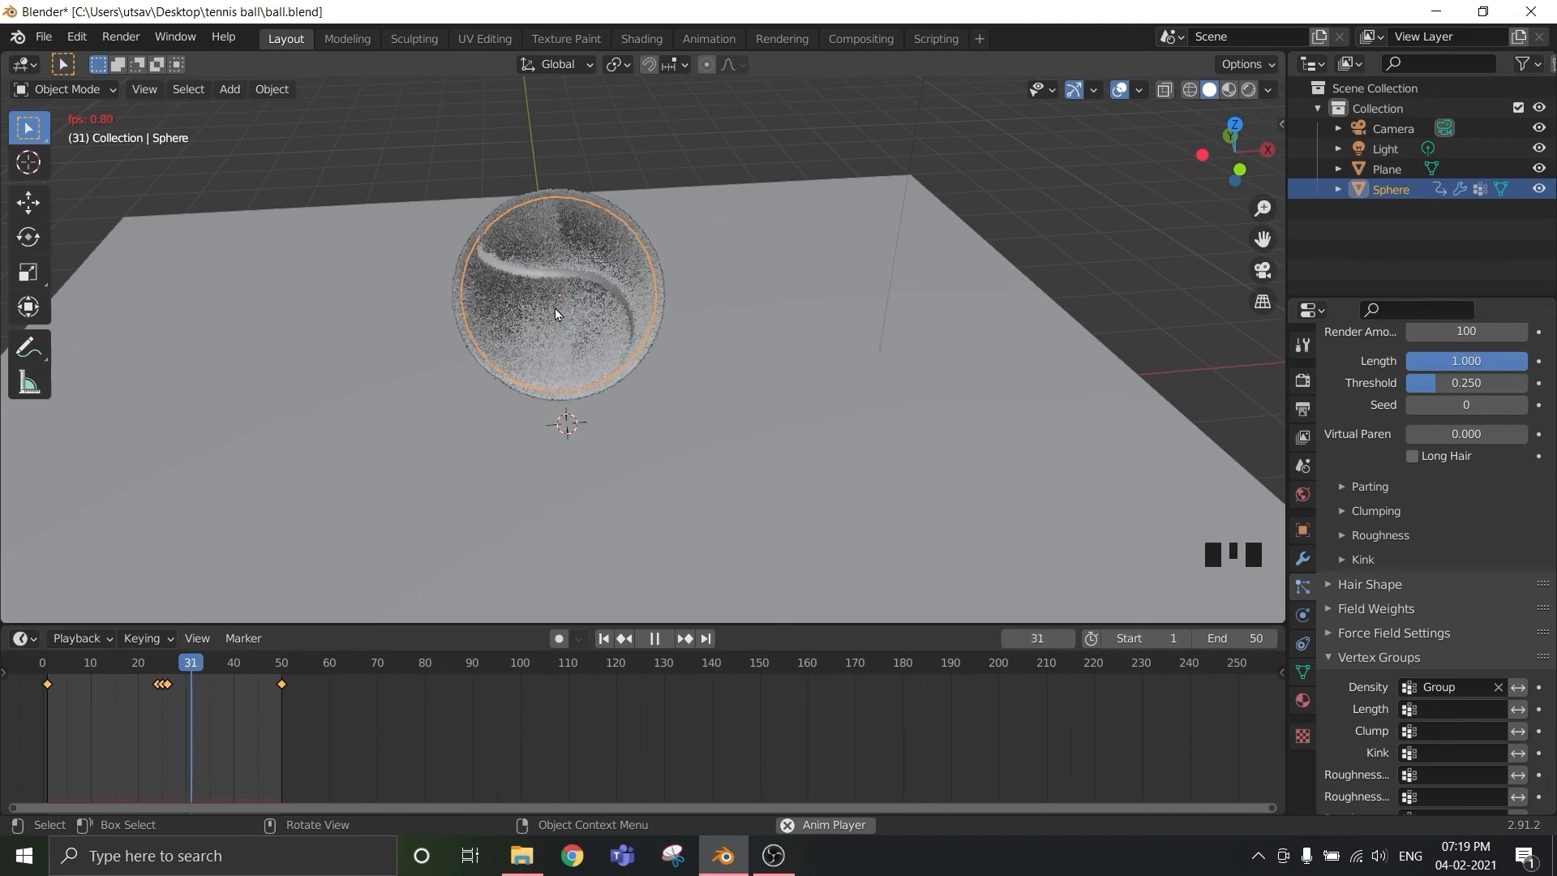
{"action": "key", "text": "space"}
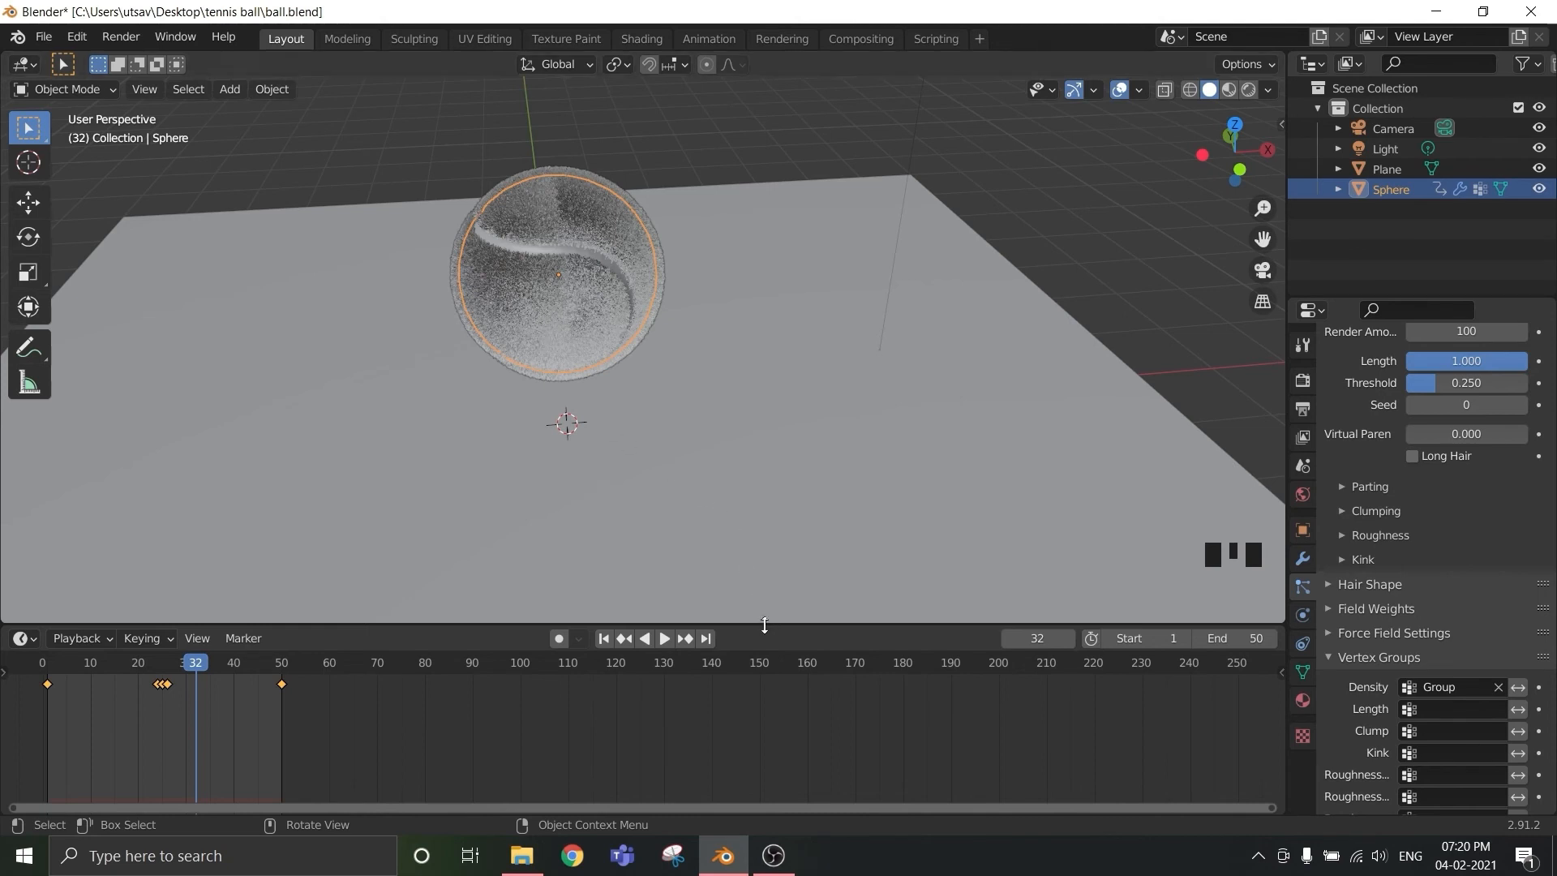
- Enlarge the 3D viewport with rendered shading and set the current frame to 26
{"action": "left_click_drag", "start_coordinate": [773, 627], "coordinate": [779, 763]}
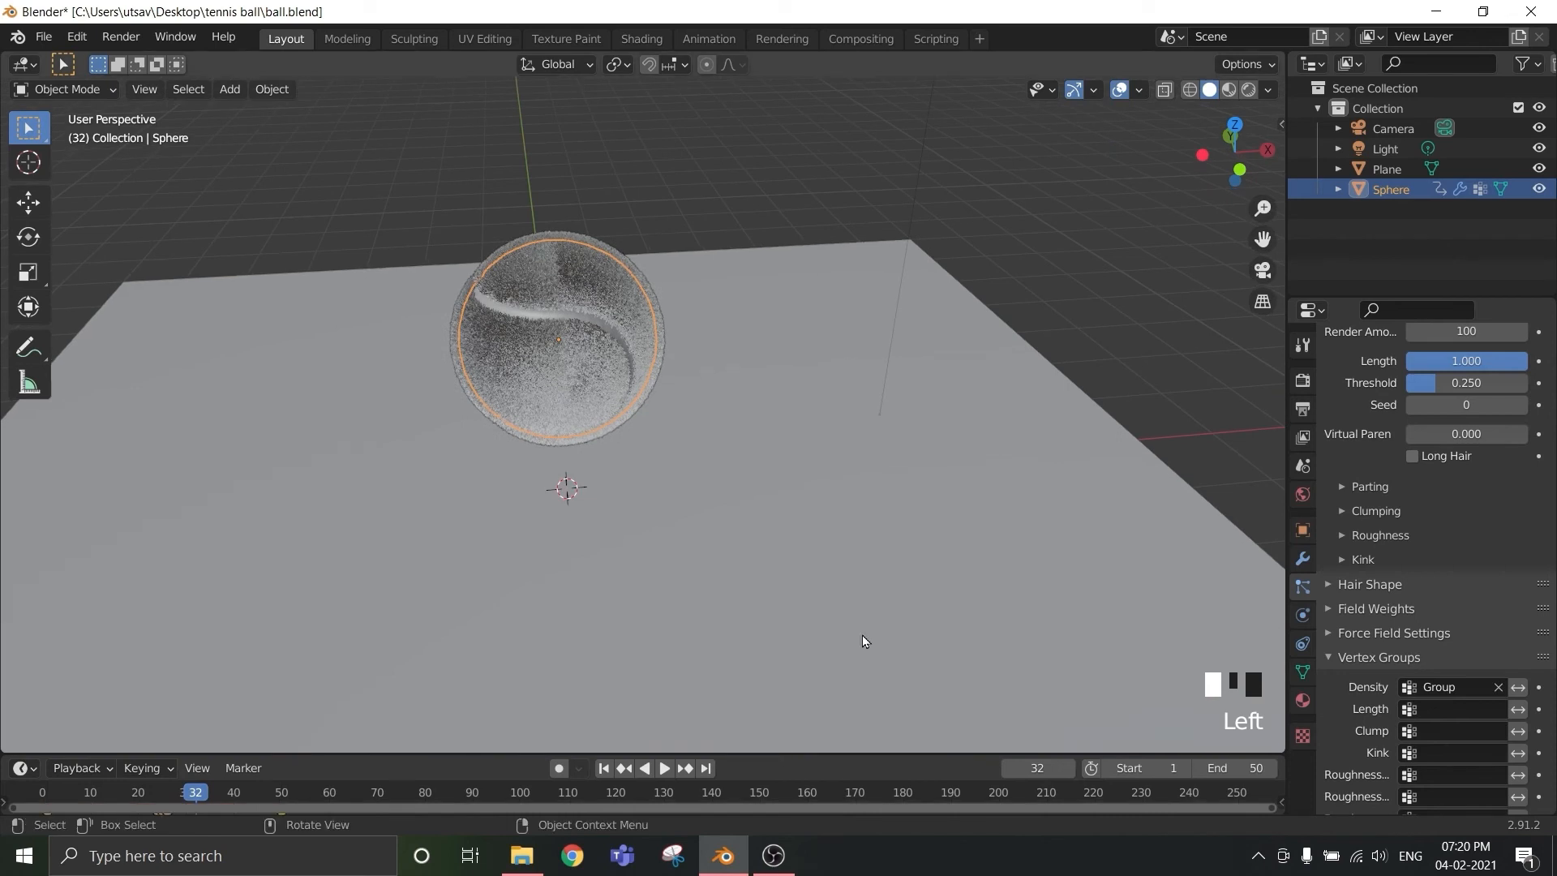
{"action": "left_click", "coordinate": [1250, 91]}
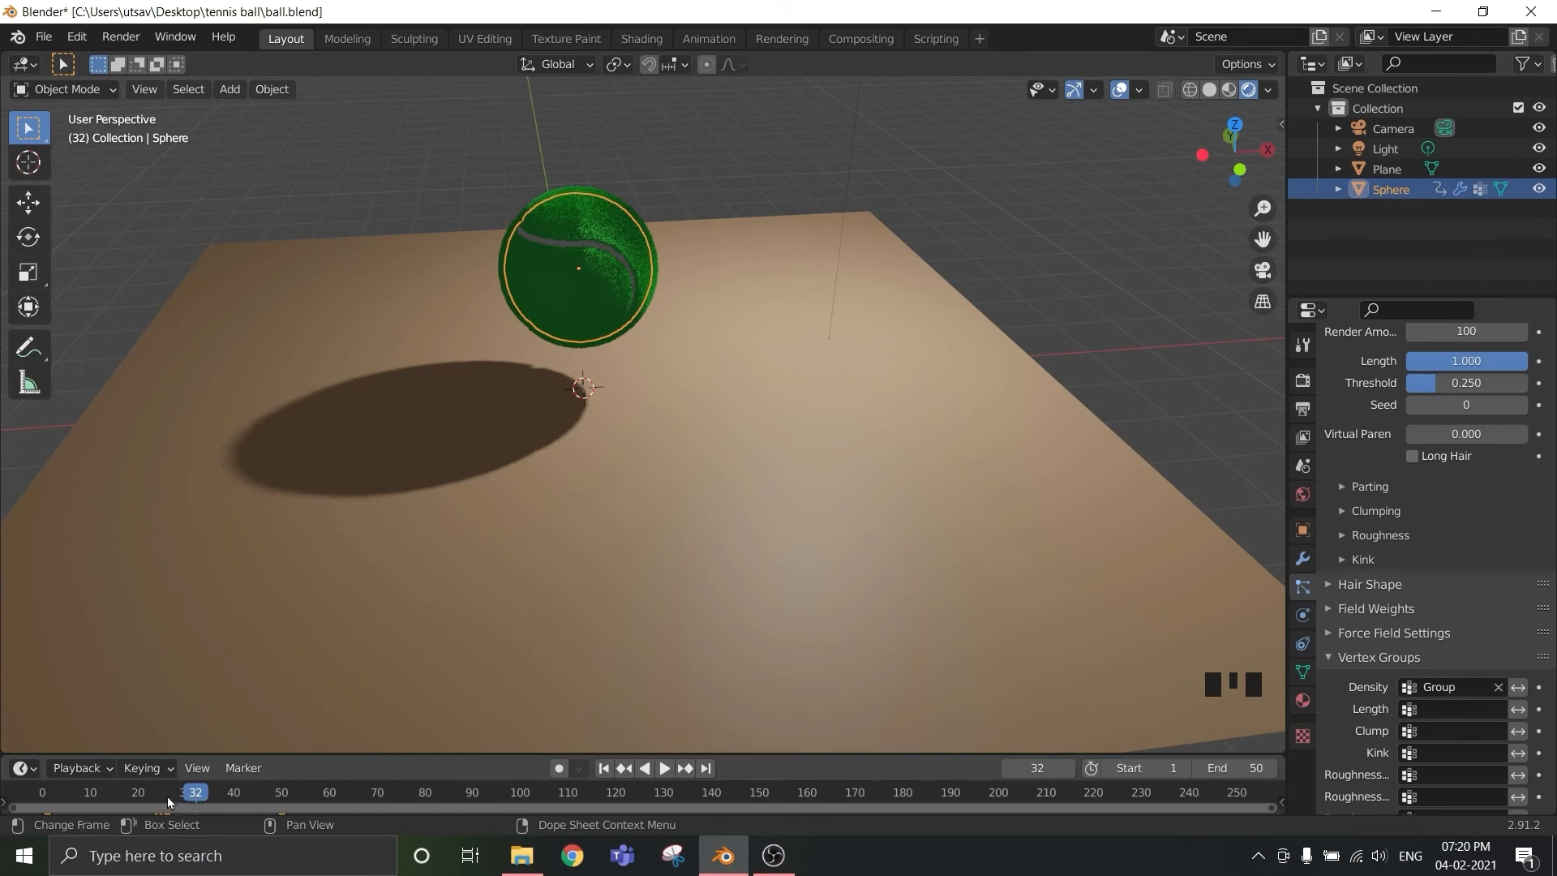
{"action": "left_click", "coordinate": [167, 796]}
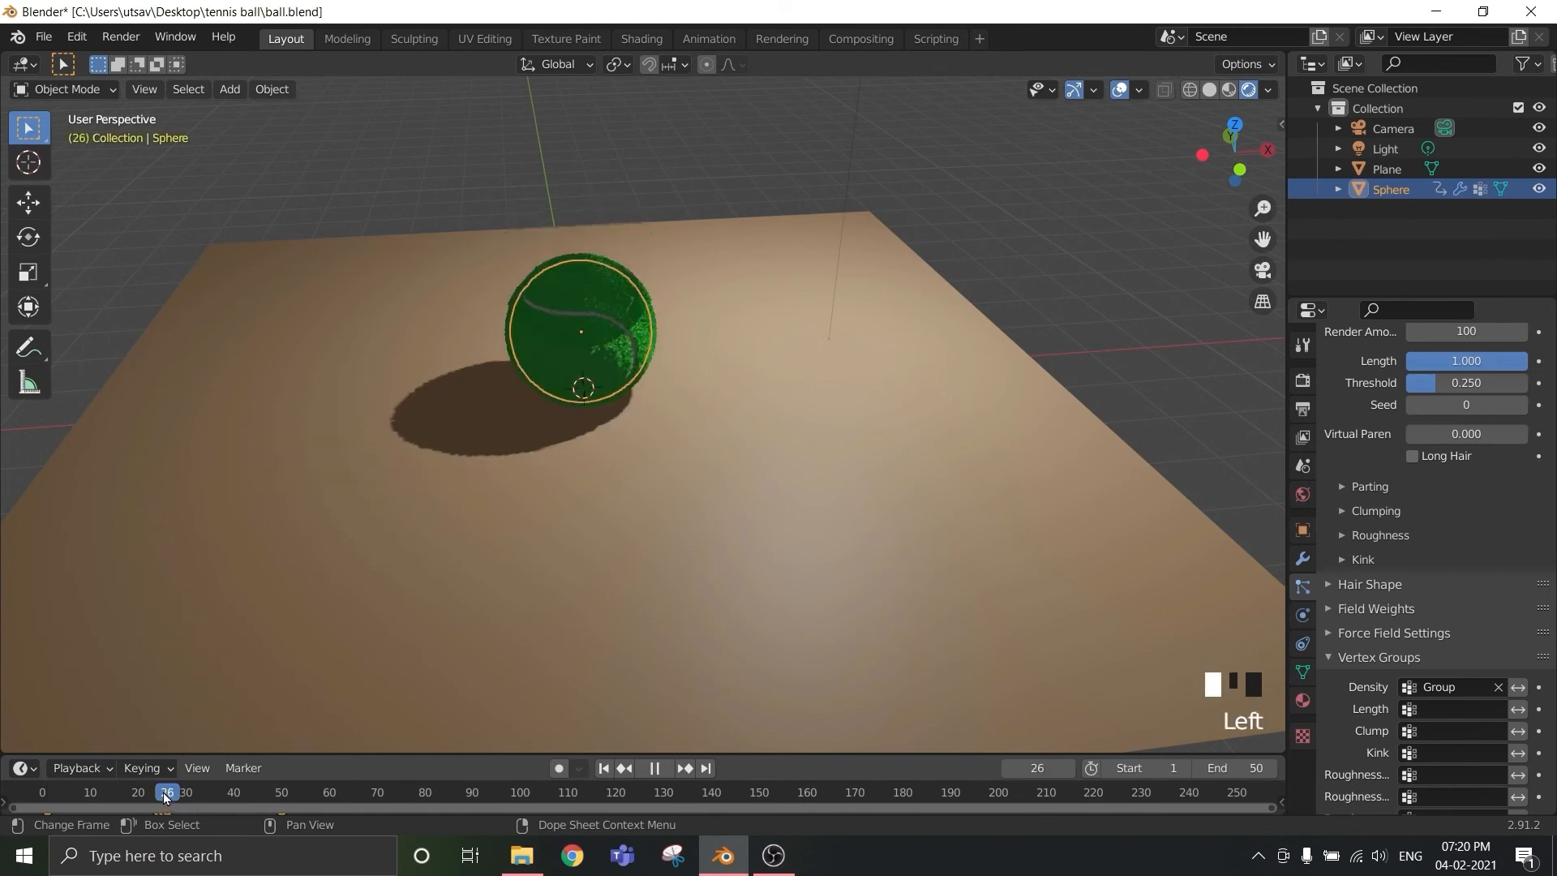
{"action": "key", "text": "Left"}
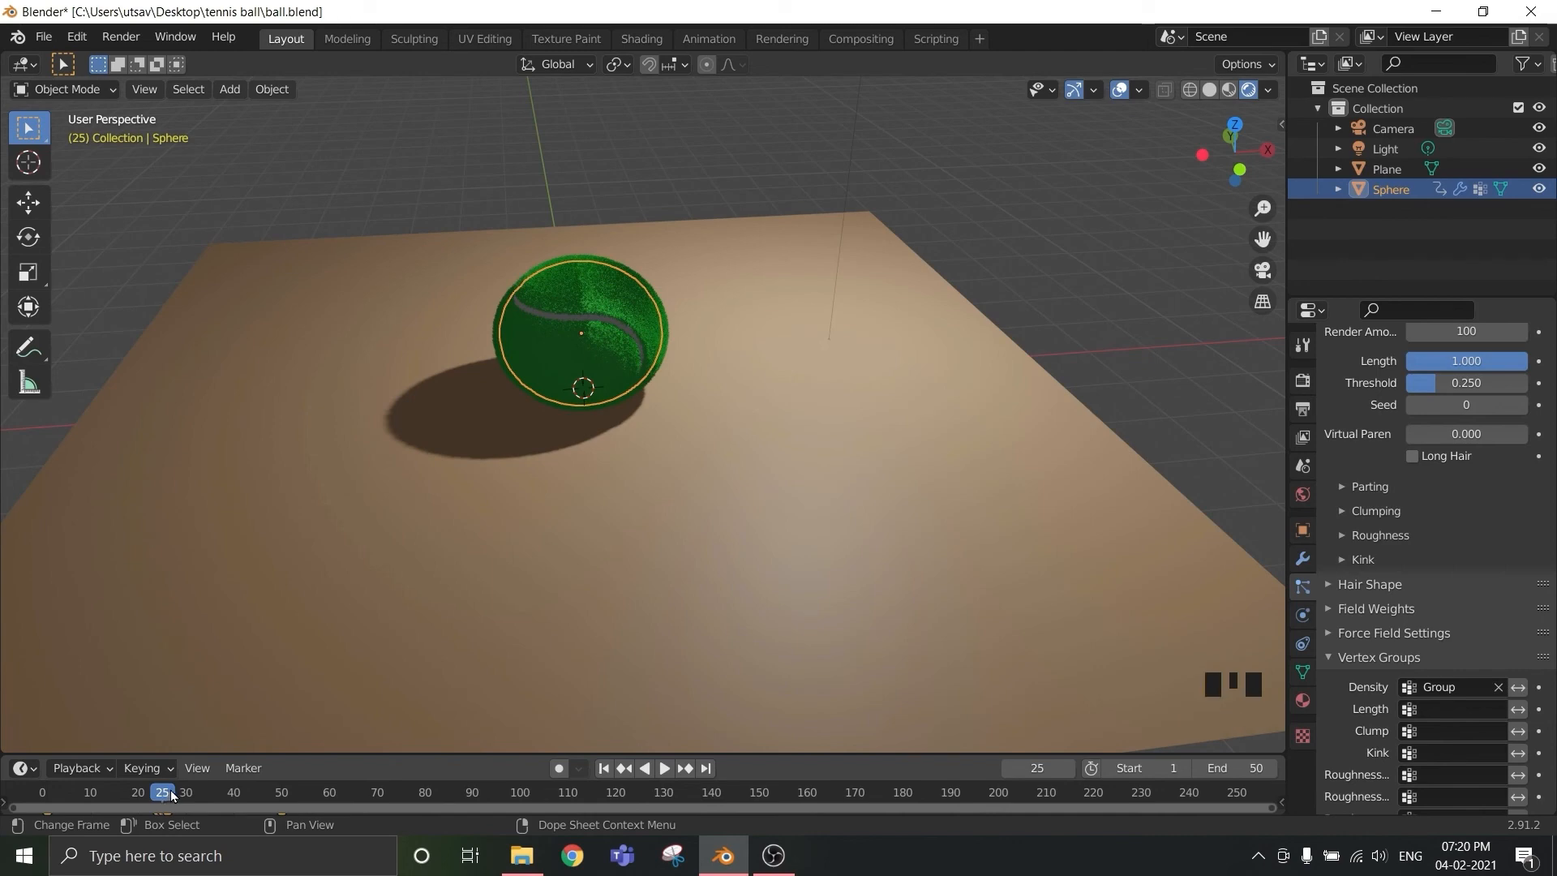
{"action": "left_click", "coordinate": [171, 796]}
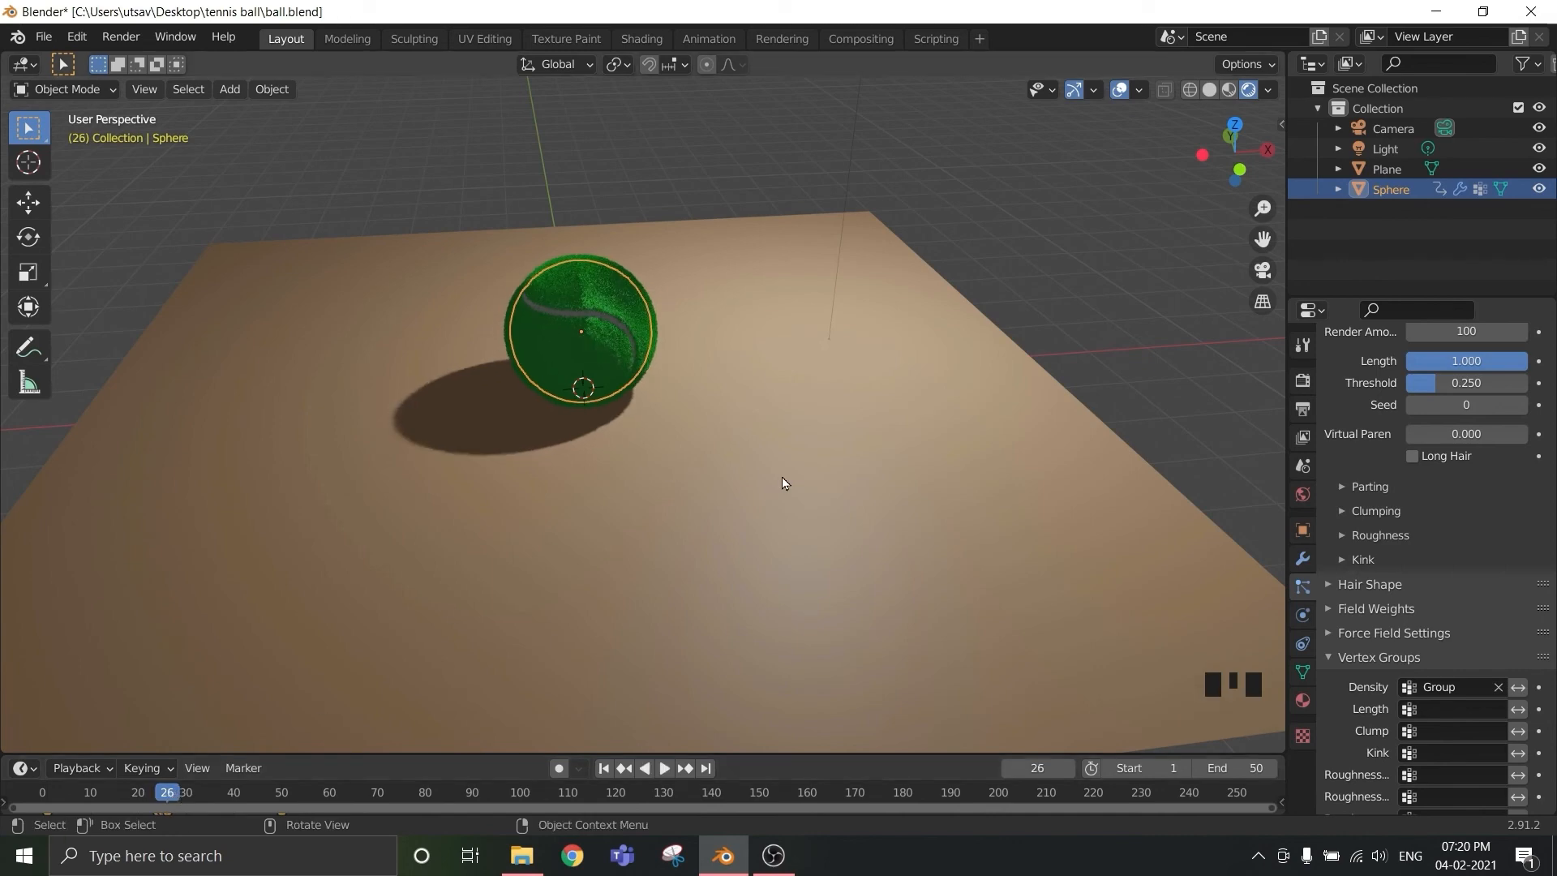
- Lower the light along the global Z axis to a height of about 5.4 m
{"action": "middle_click_drag", "start_coordinate": [764, 473], "coordinate": [705, 446]}
{"action": "scroll", "coordinate": [746, 471], "scroll_direction": "down", "scroll_amount": 3}
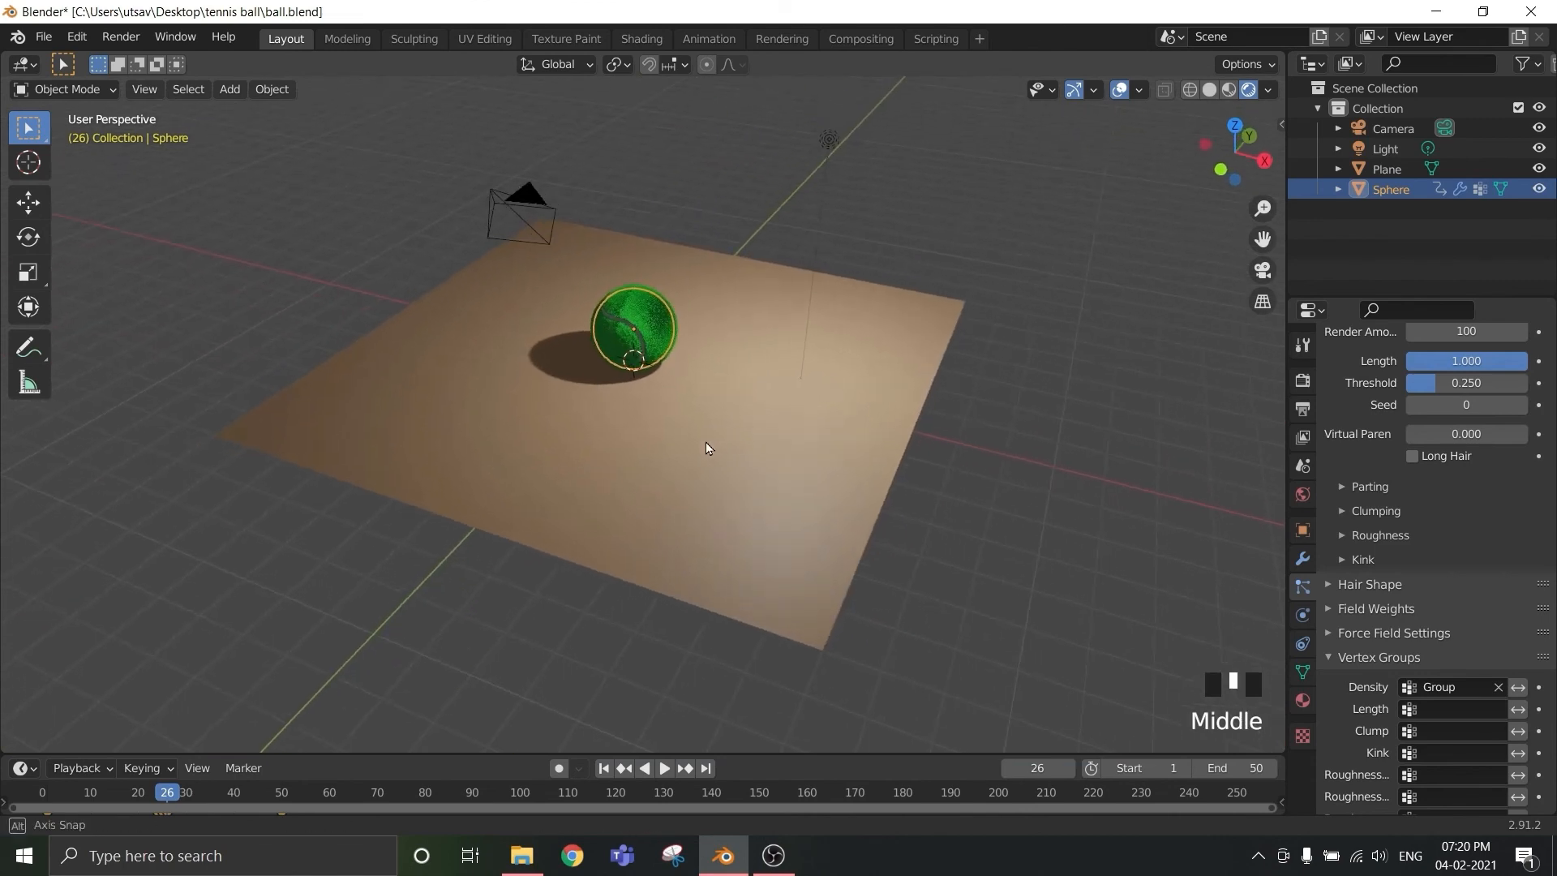
{"action": "left_click", "coordinate": [829, 141]}
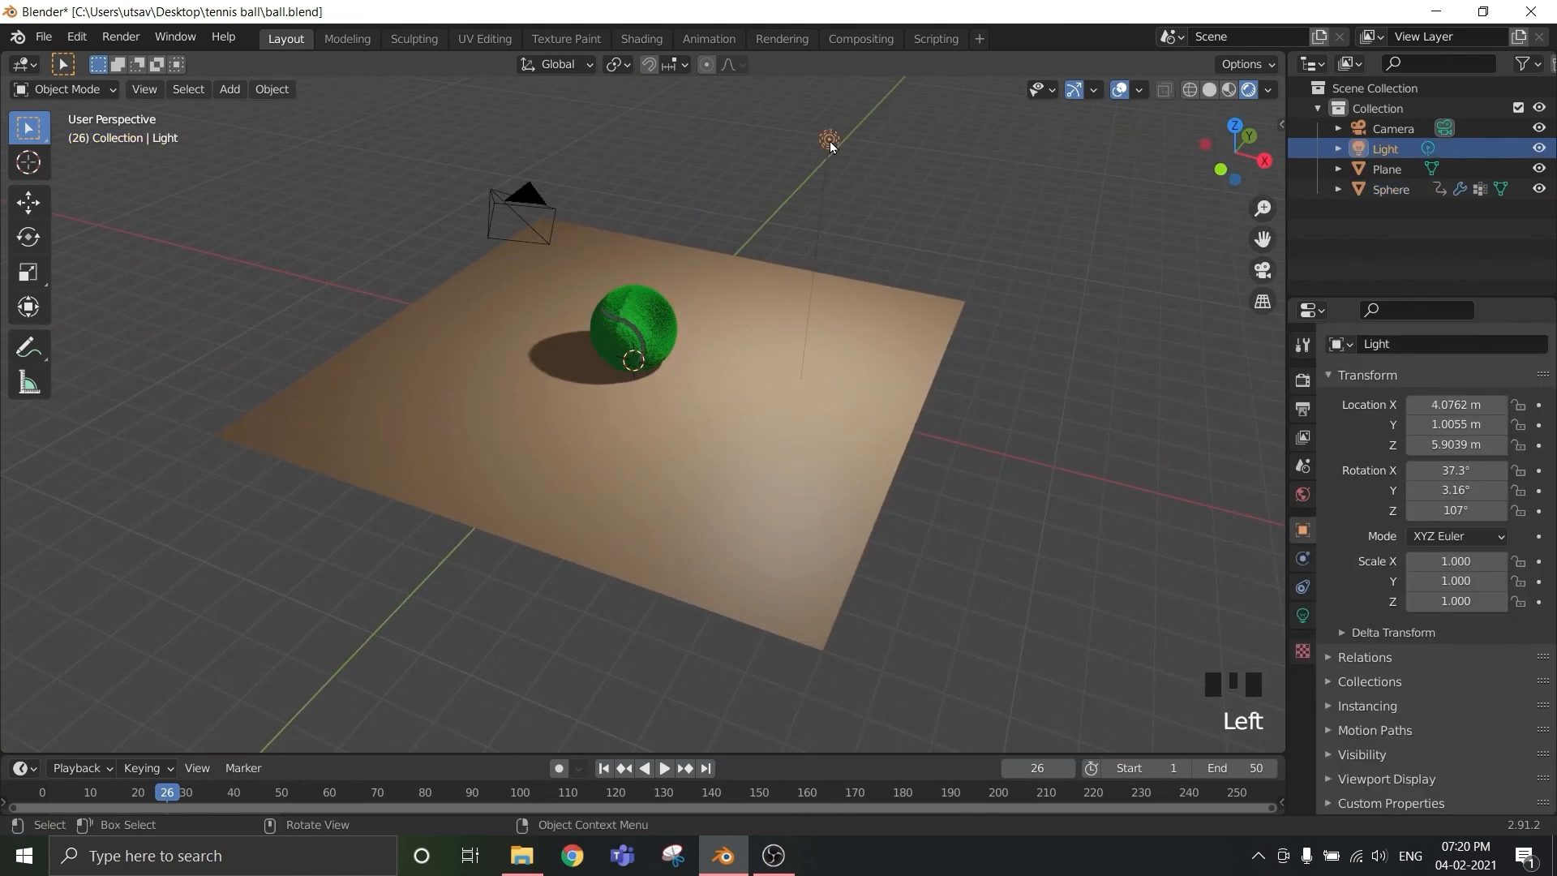
{"action": "key", "text": "g"}
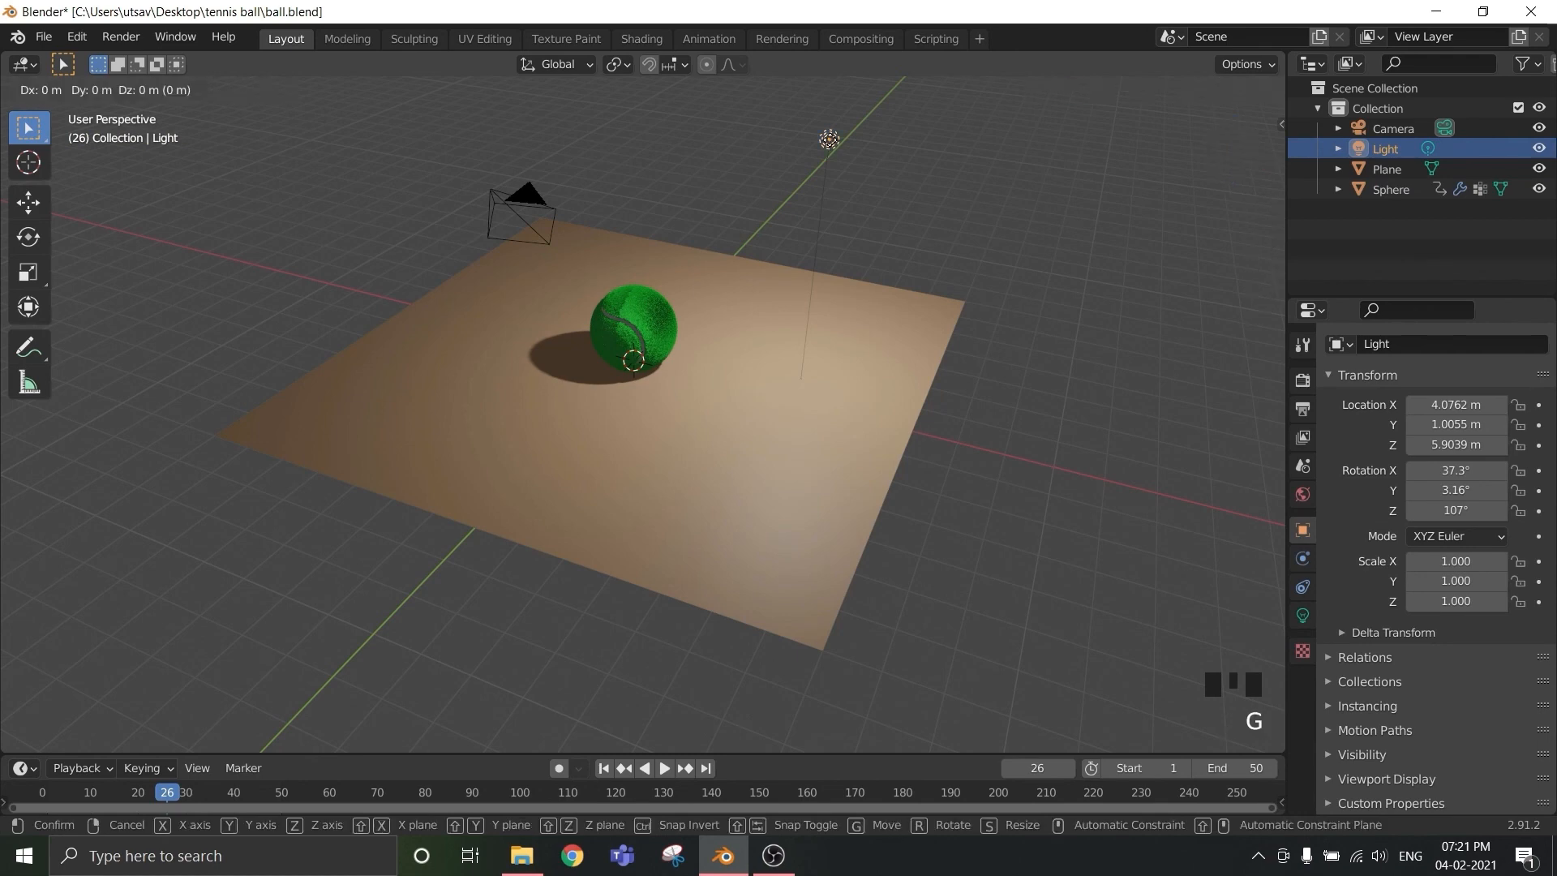
{"action": "key", "text": "z"}
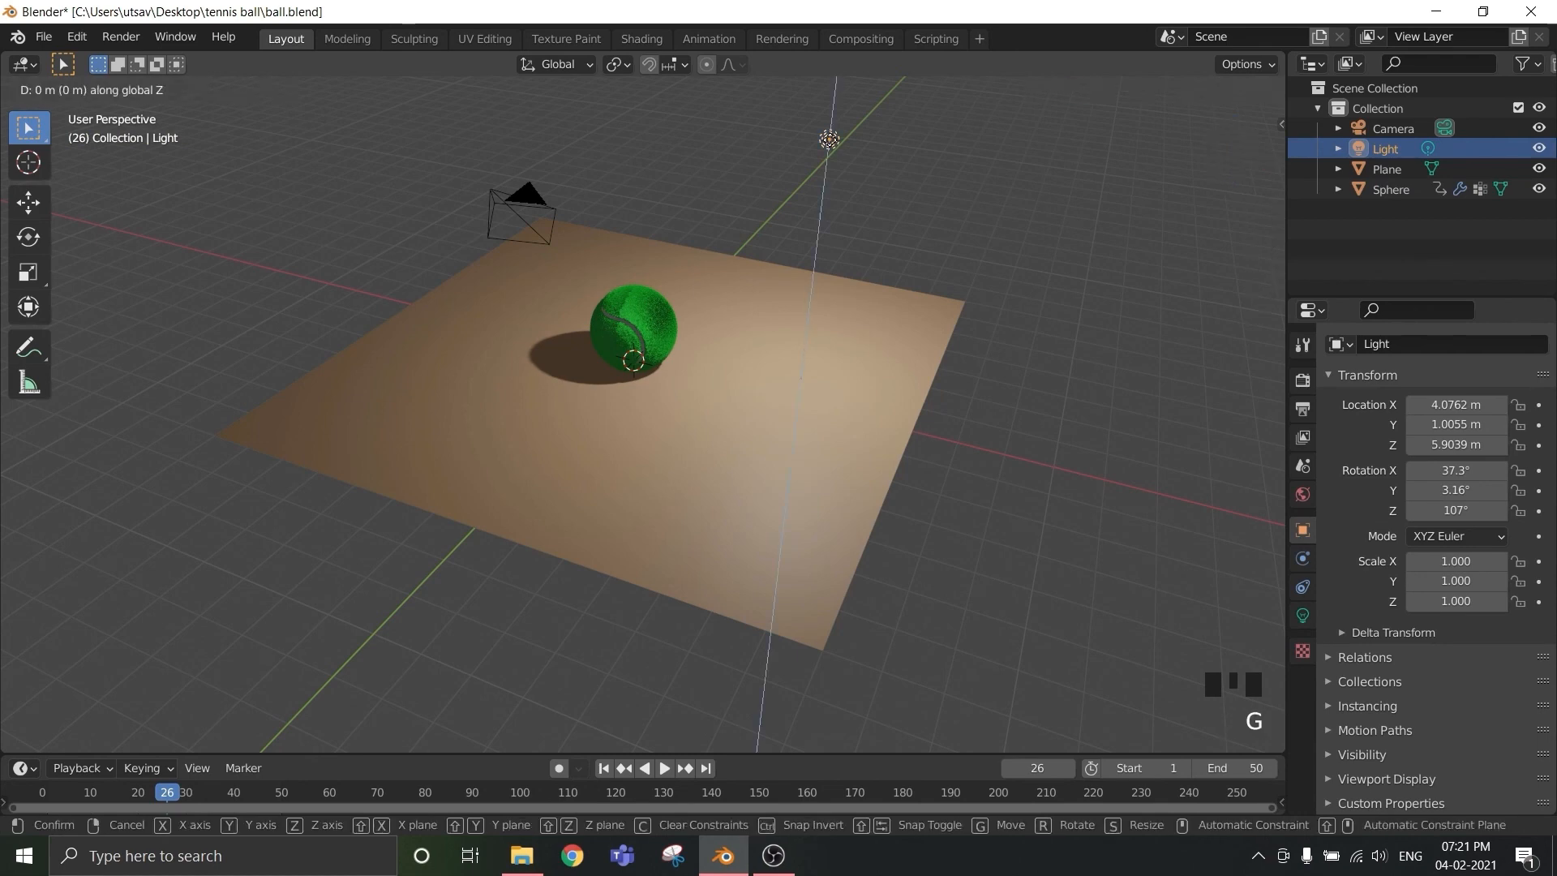
{"action": "left_click", "coordinate": [831, 164]}
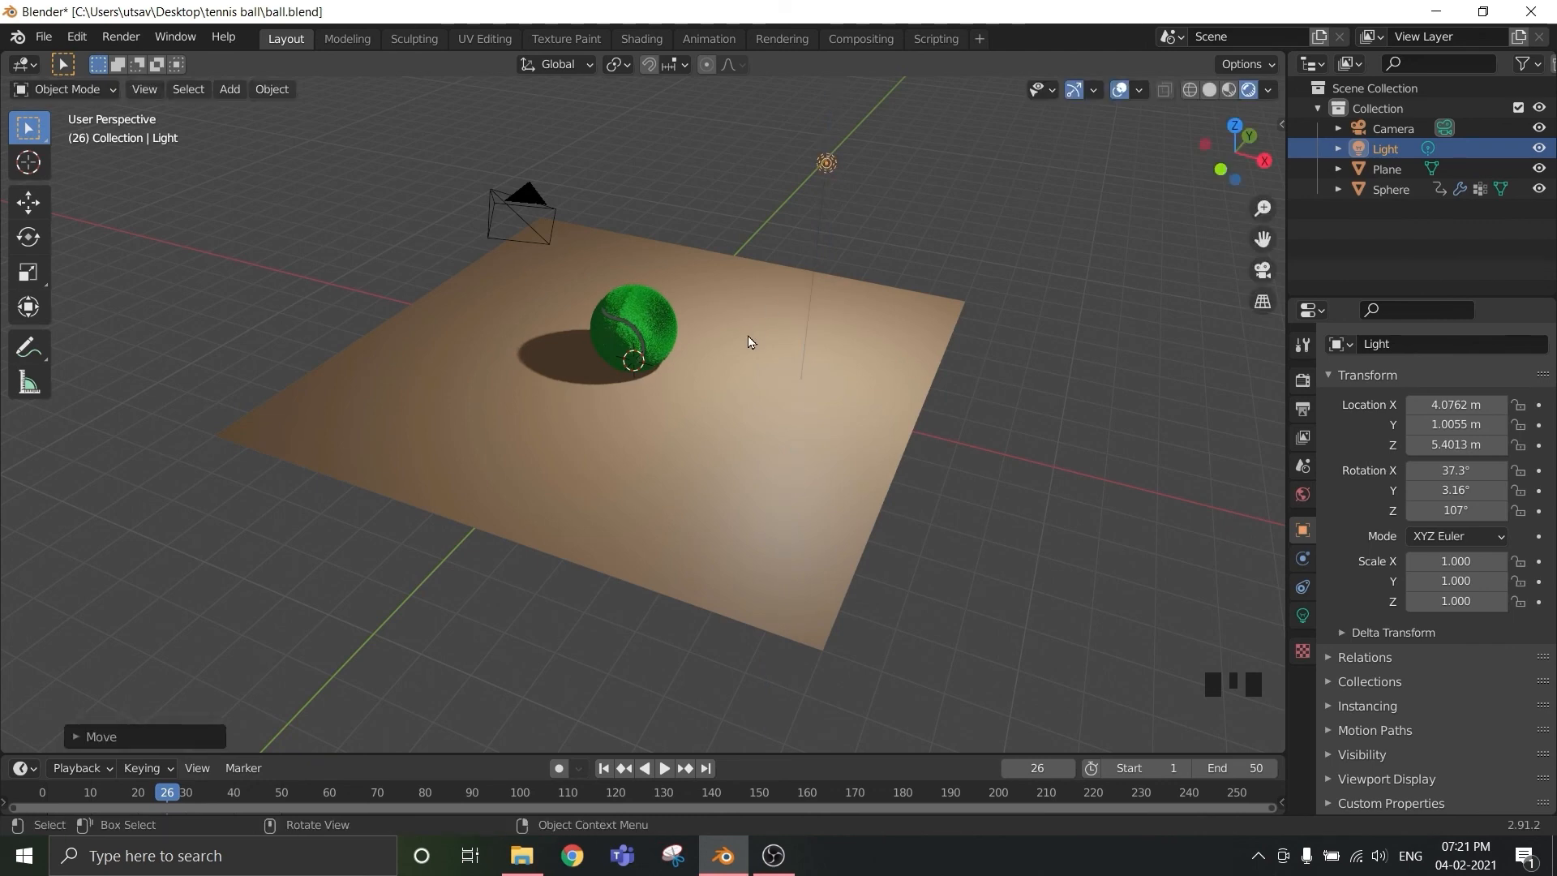
- Reframe the camera view closer on the ball and render frame 26 as an image
{"action": "key", "text": "KP_0"}
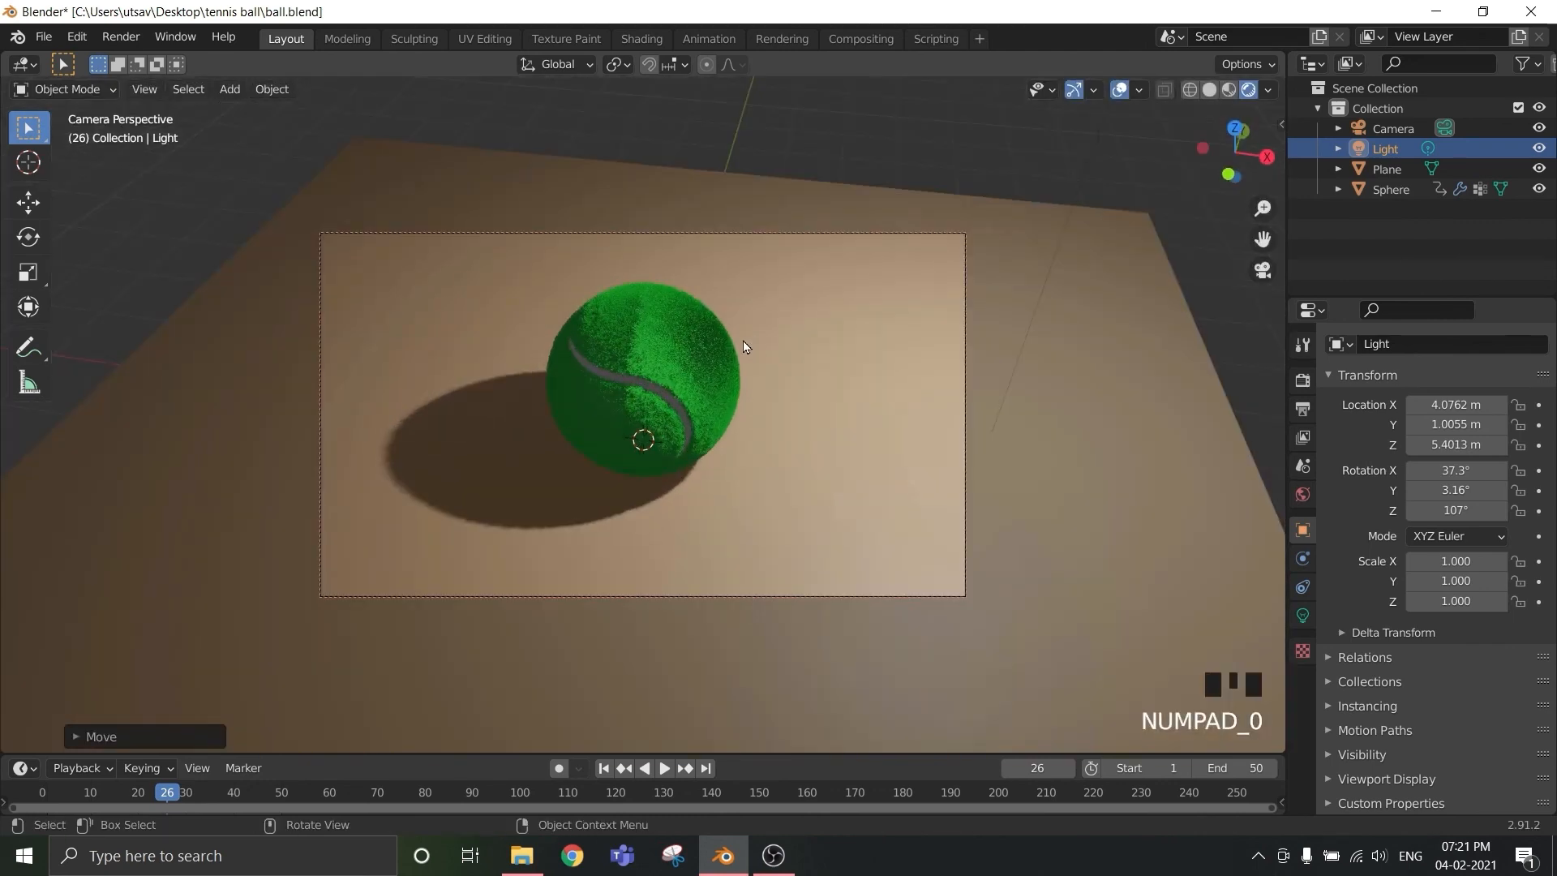
{"action": "middle_click_drag", "start_coordinate": [743, 340], "coordinate": [781, 362]}
{"action": "scroll", "coordinate": [723, 337], "scroll_direction": "up", "scroll_amount": 2}
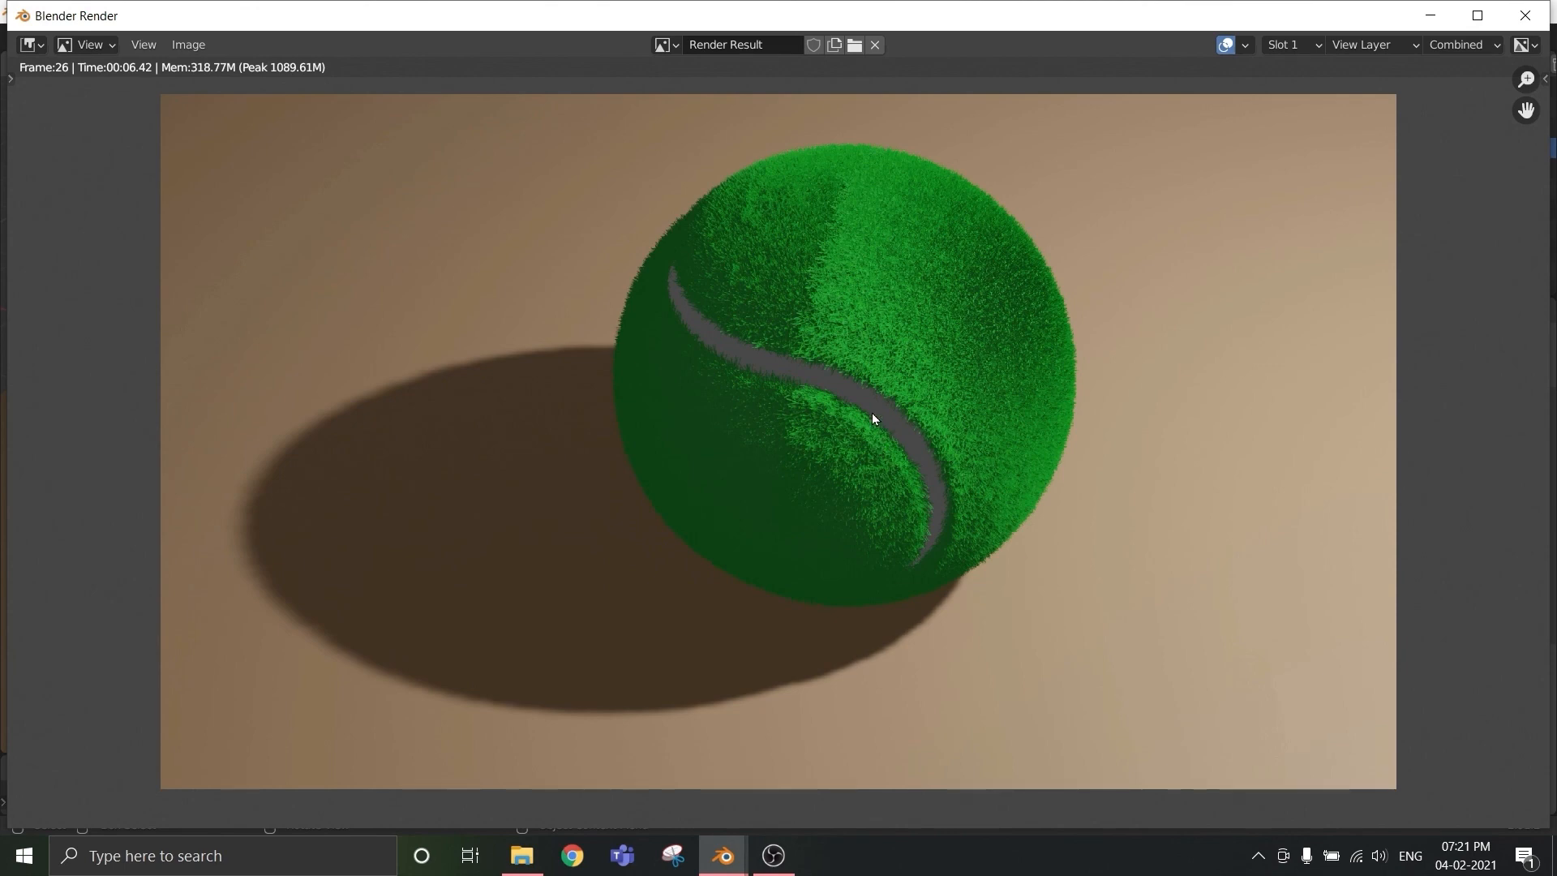
- Save the rendered image as tennis final.png in the tennis ball folder and close the render window
{"action": "left_click", "coordinate": [188, 44]}
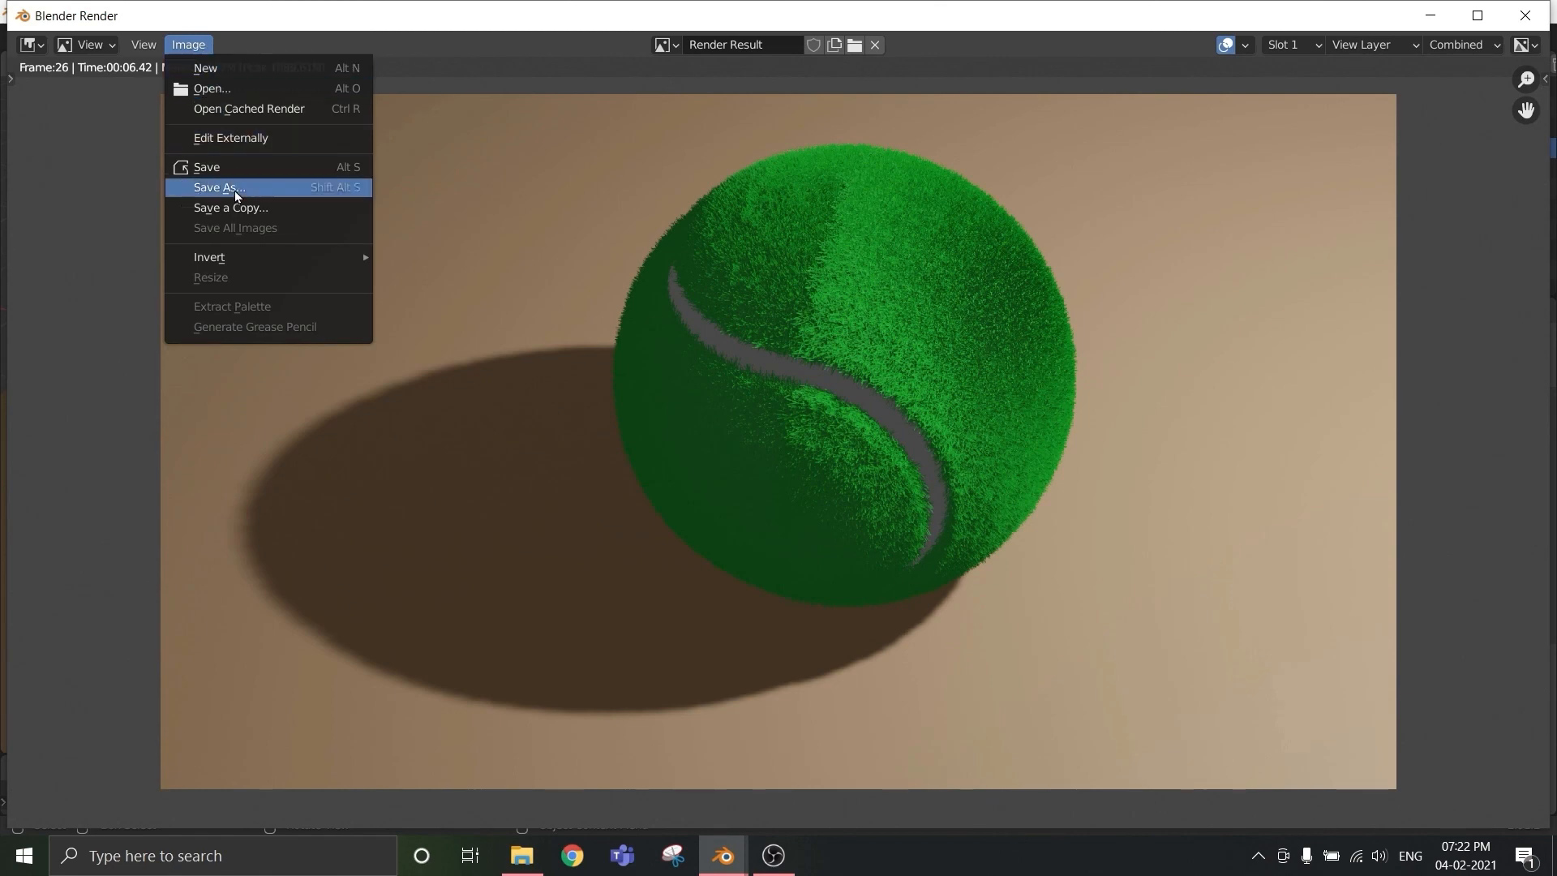
{"action": "left_click", "coordinate": [220, 169]}
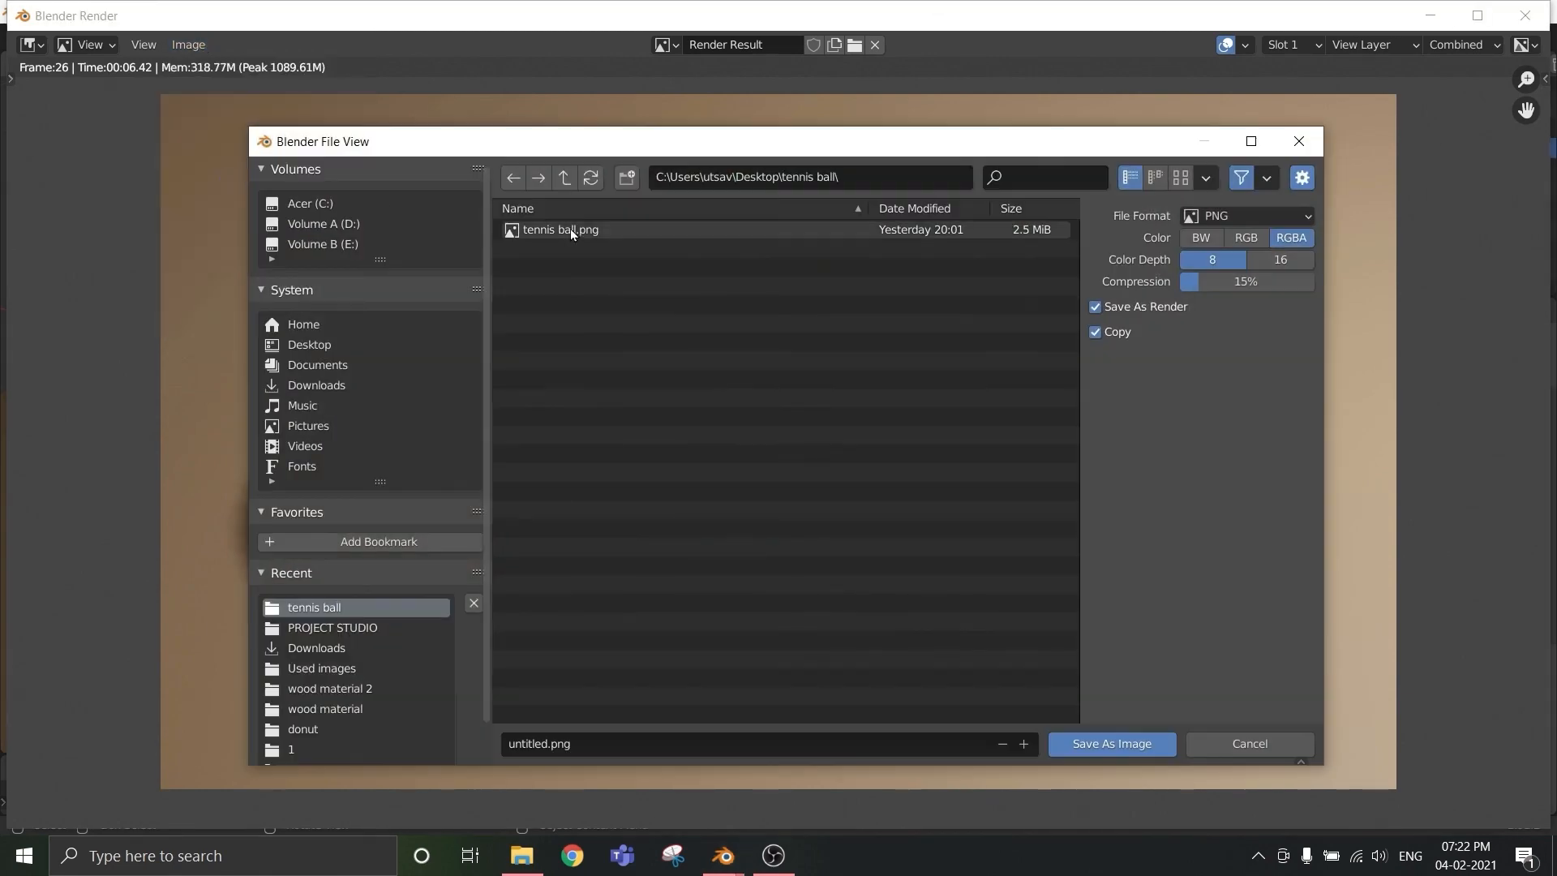
{"action": "left_click", "coordinate": [550, 748]}
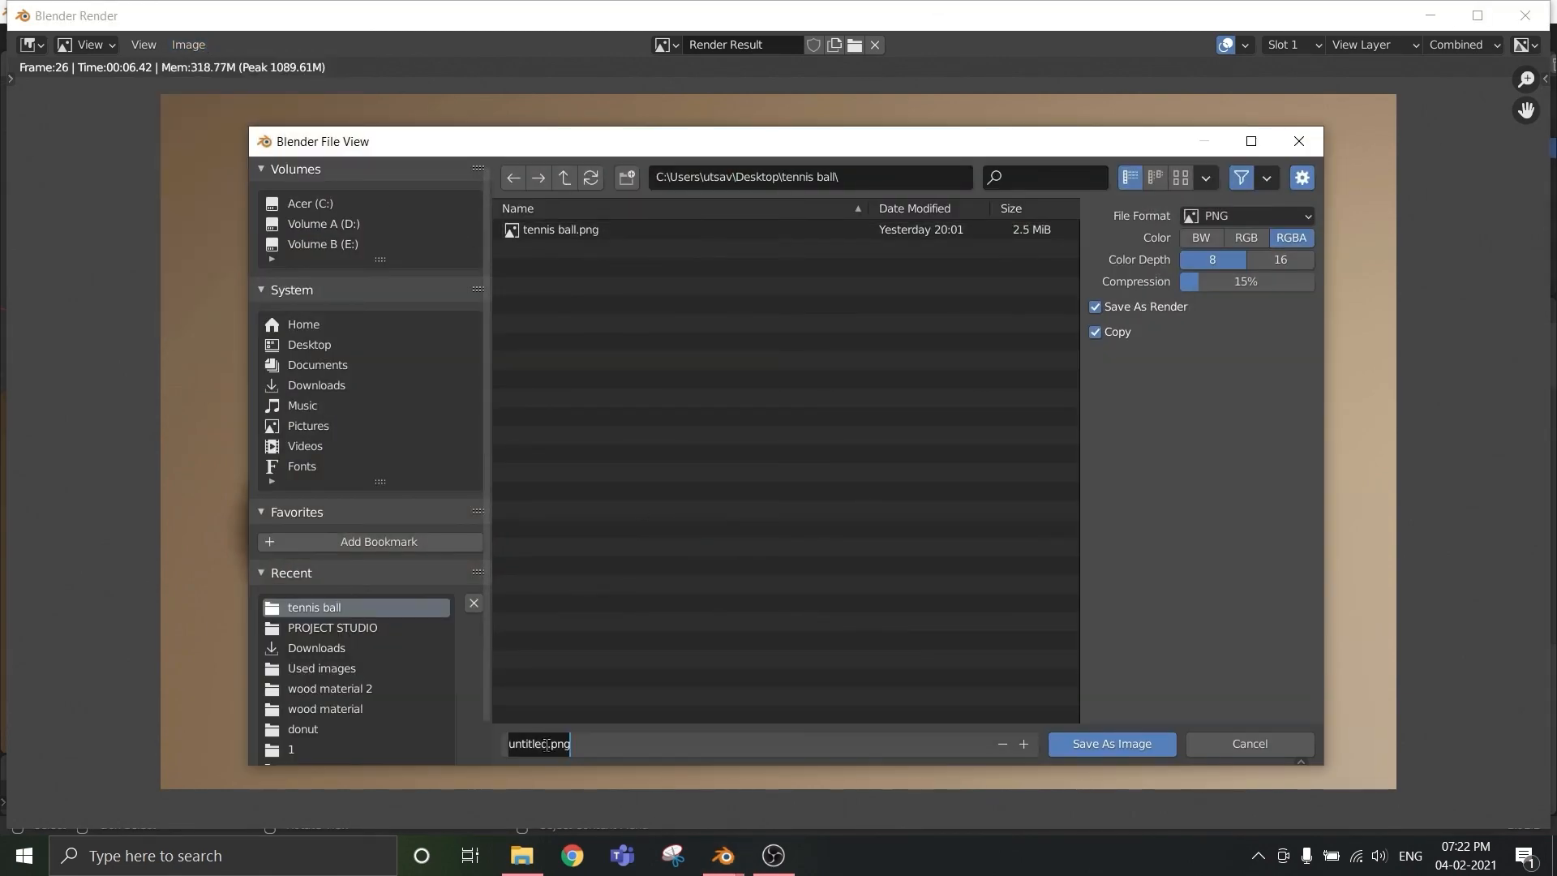
{"action": "type", "text": "te"}
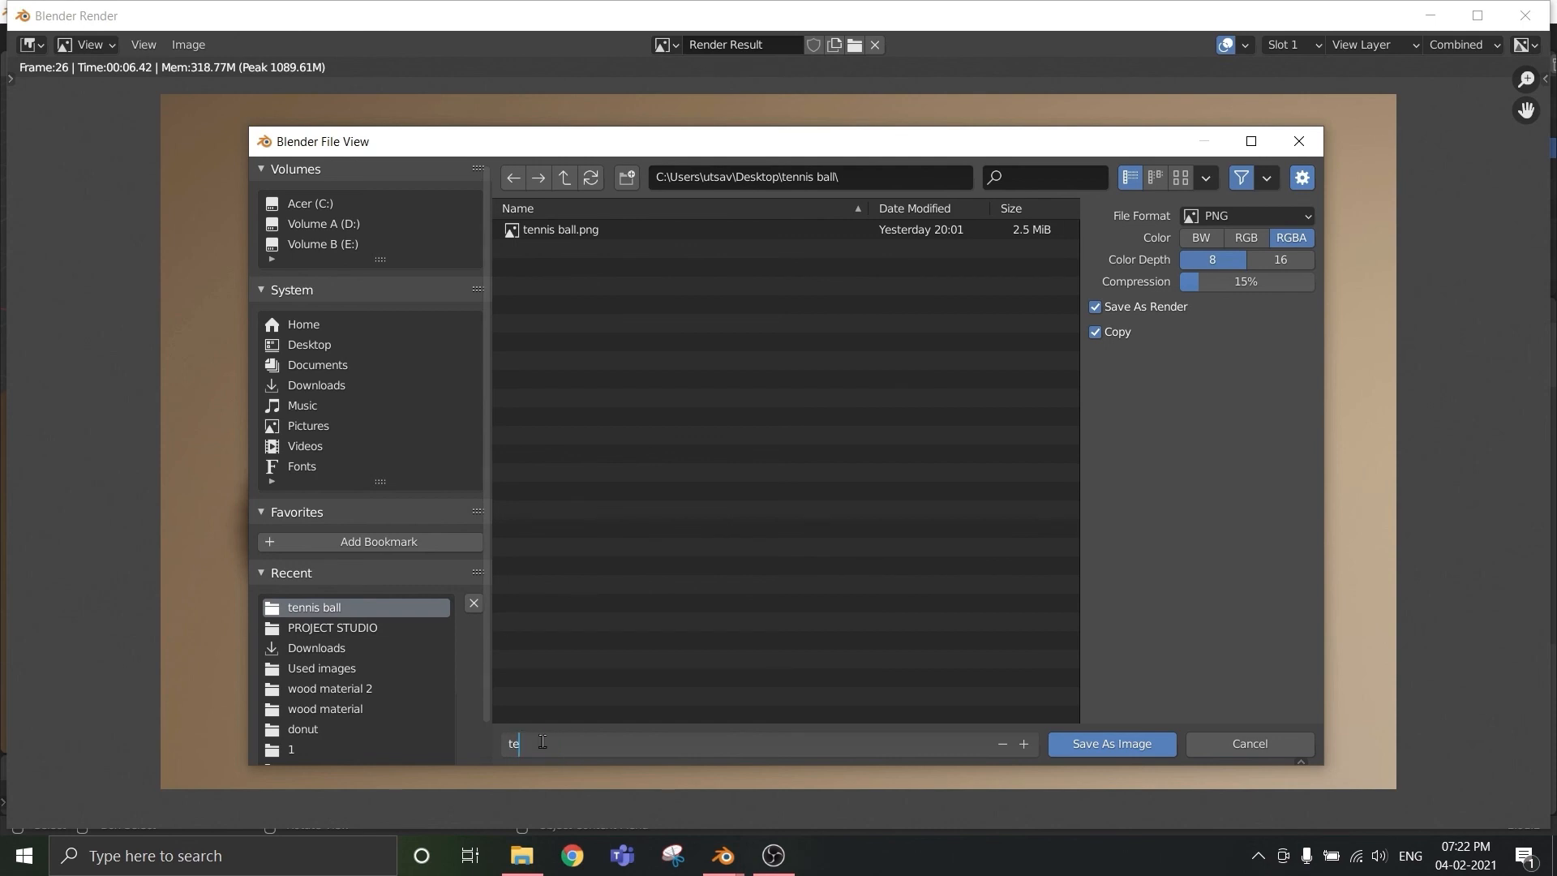
{"action": "type", "text": "nnis final"}
{"action": "left_click", "coordinate": [1120, 746]}
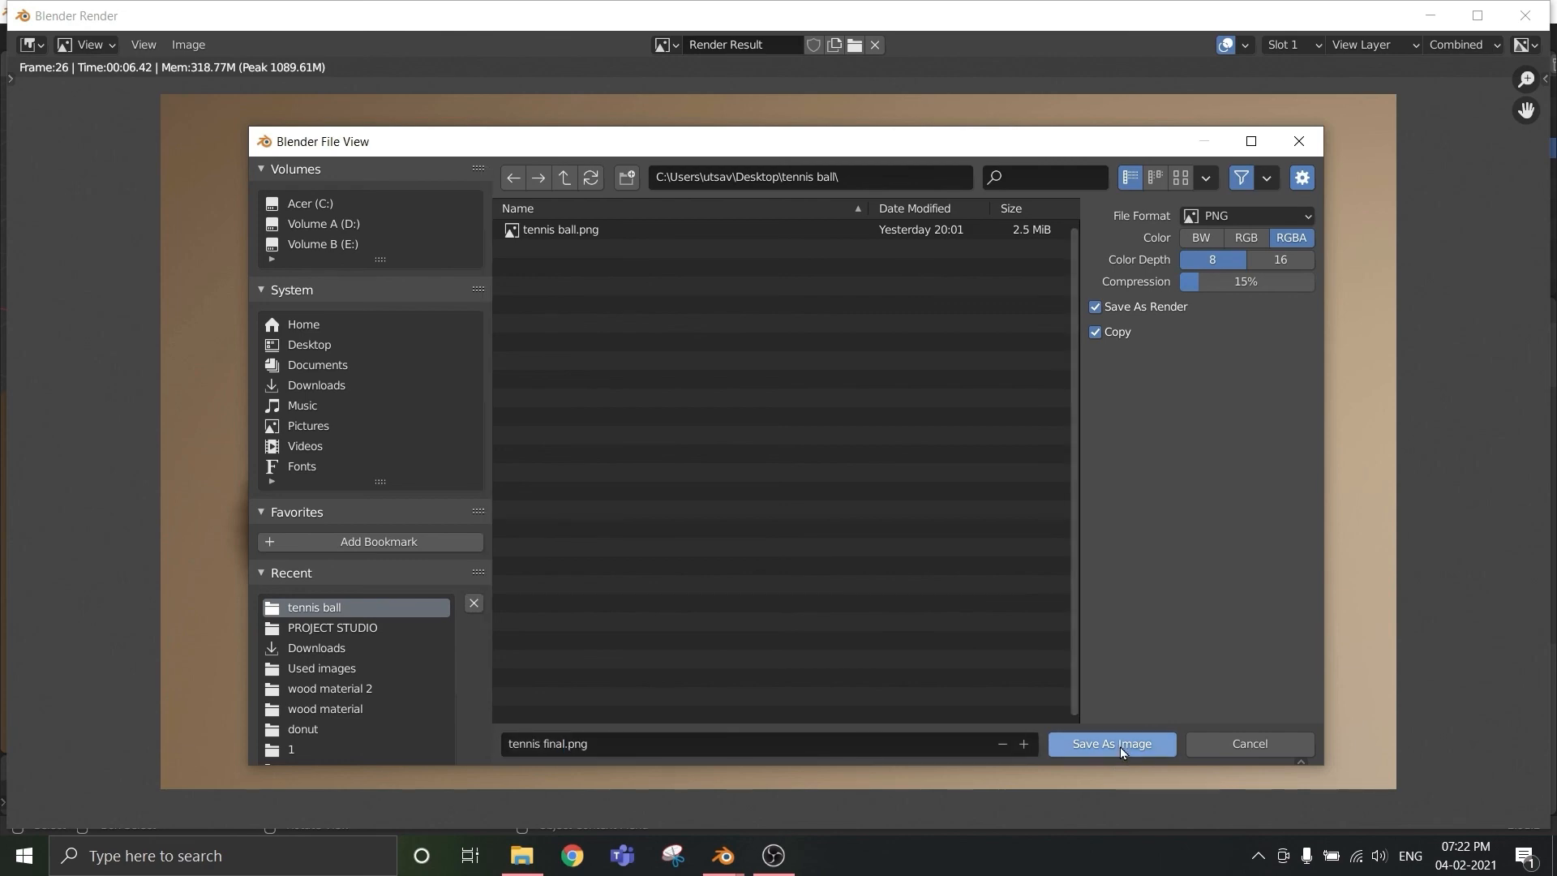
{"action": "left_click", "coordinate": [1121, 745]}
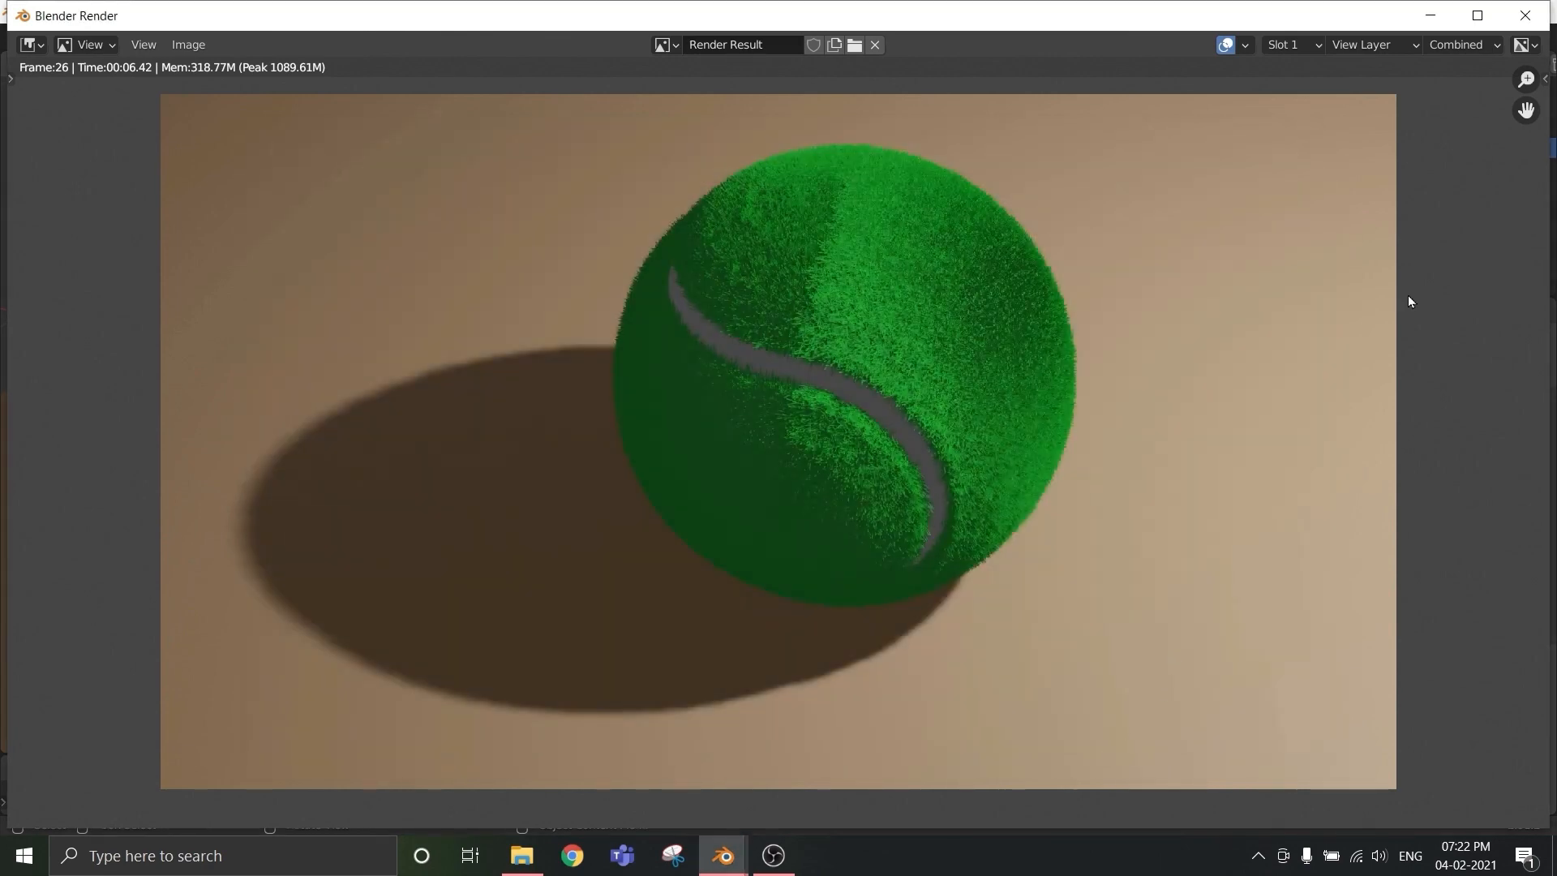
{"action": "left_click", "coordinate": [1525, 15]}
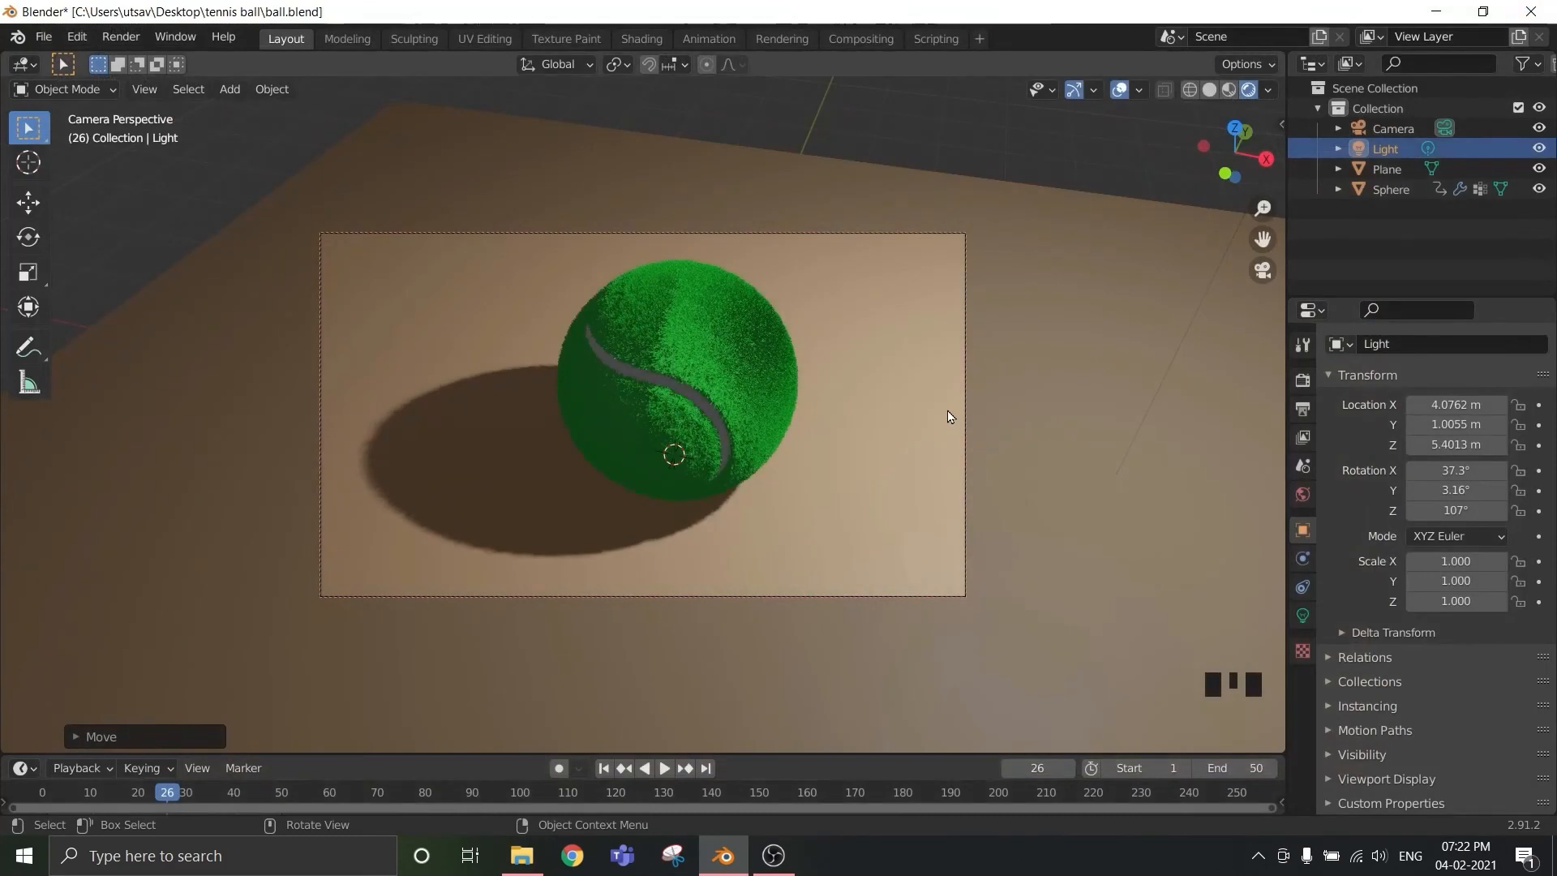